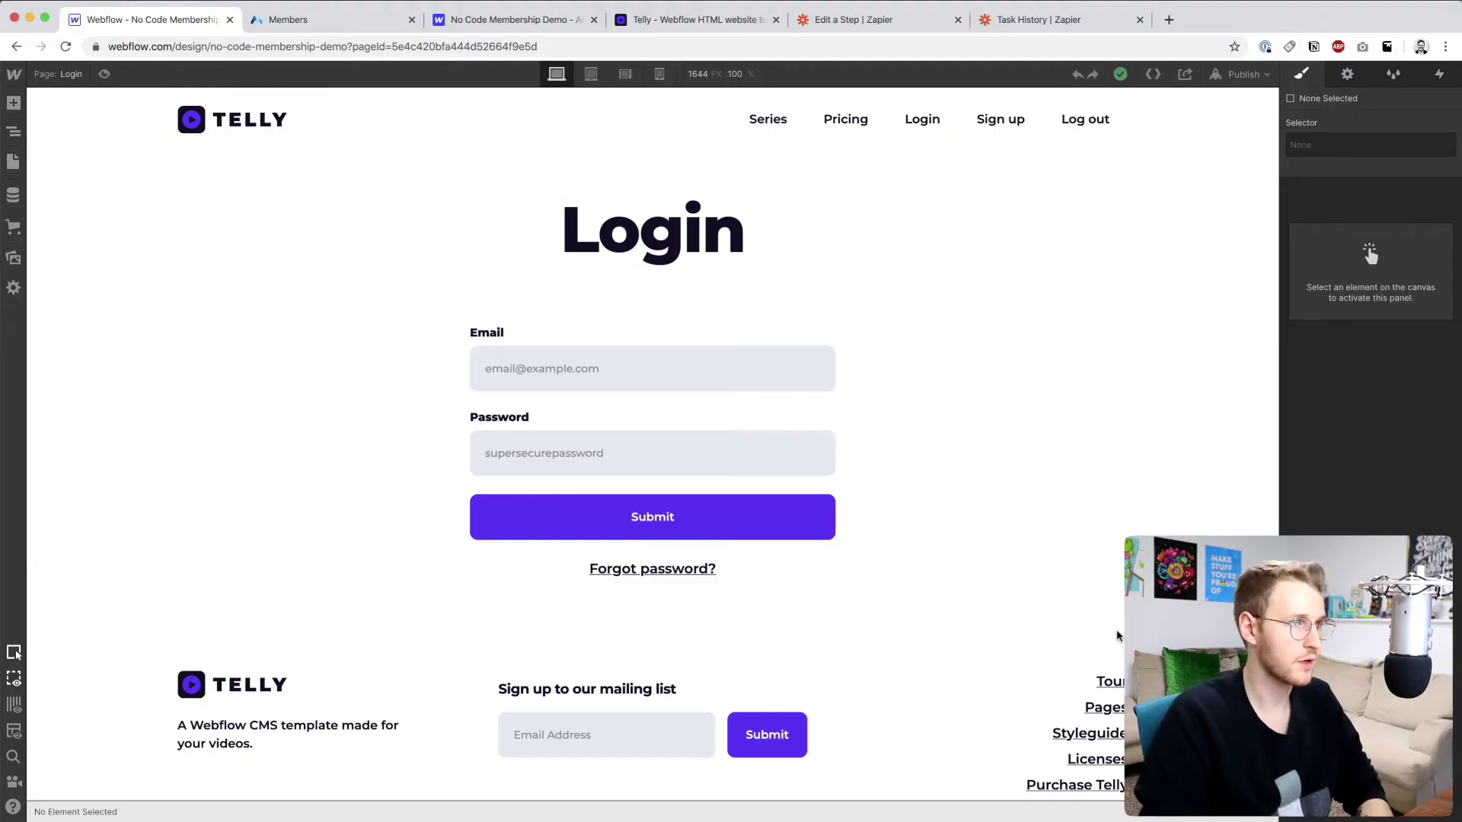
Step: Open airtable.com in a new browser tab
{"action": "key", "text": "super+t"}
{"action": "type", "text": "air"}
{"action": "key", "text": "Return"}
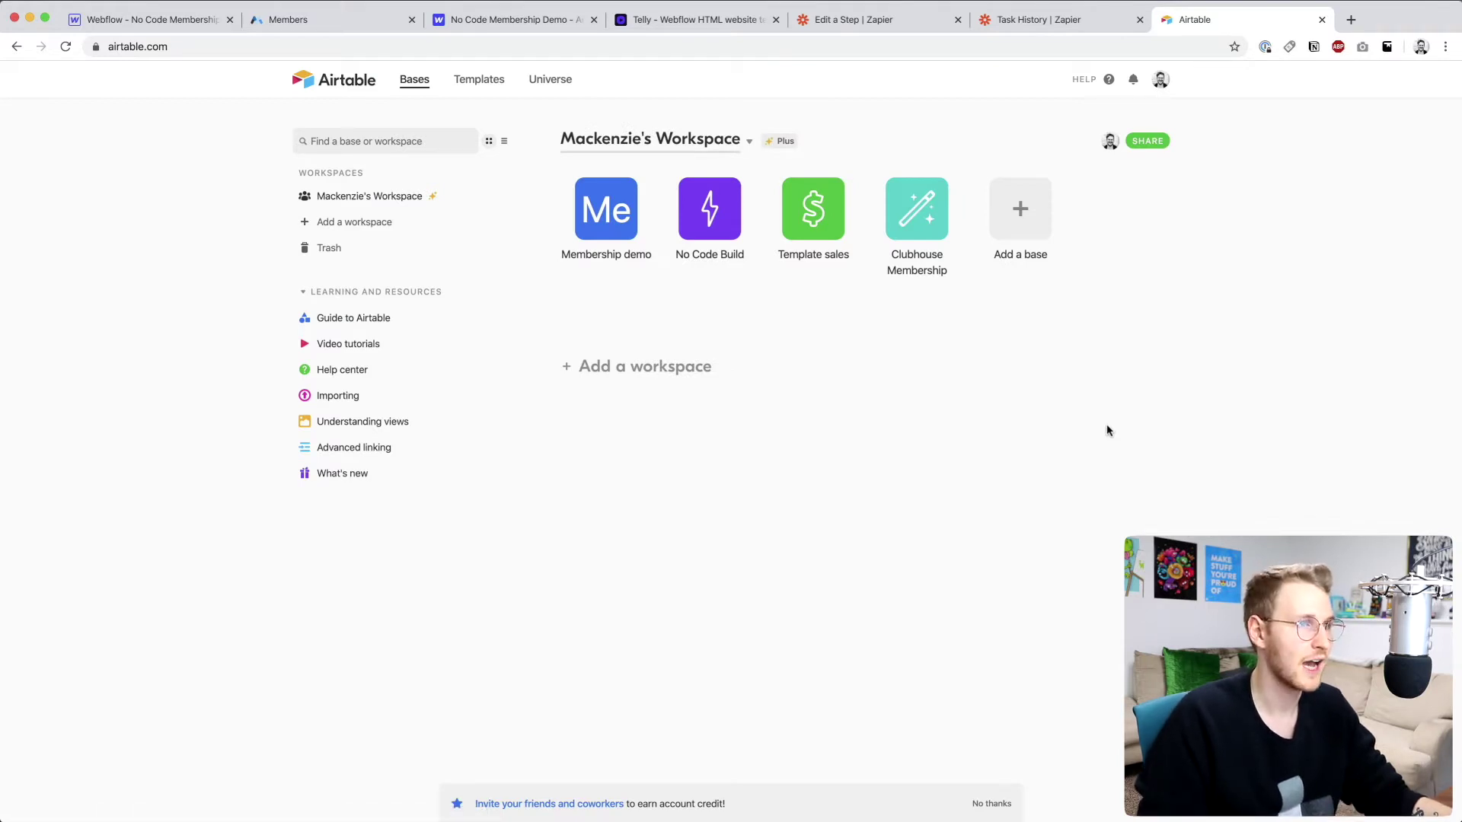
Step: Create a blank base named No Code Member Demo, colour it pink, and open it
{"action": "left_click", "coordinate": [1021, 210]}
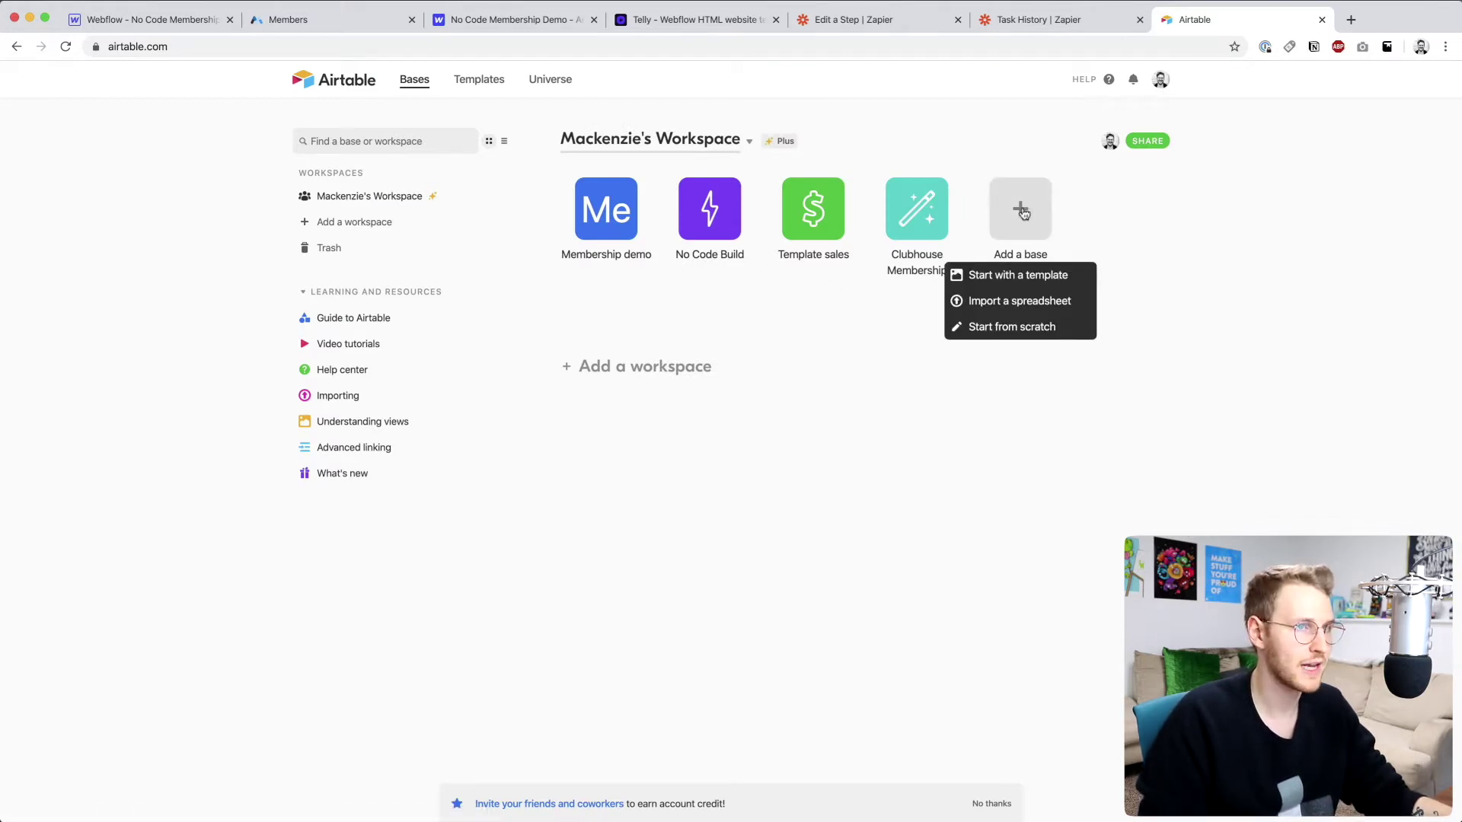
{"action": "left_click", "coordinate": [1013, 327]}
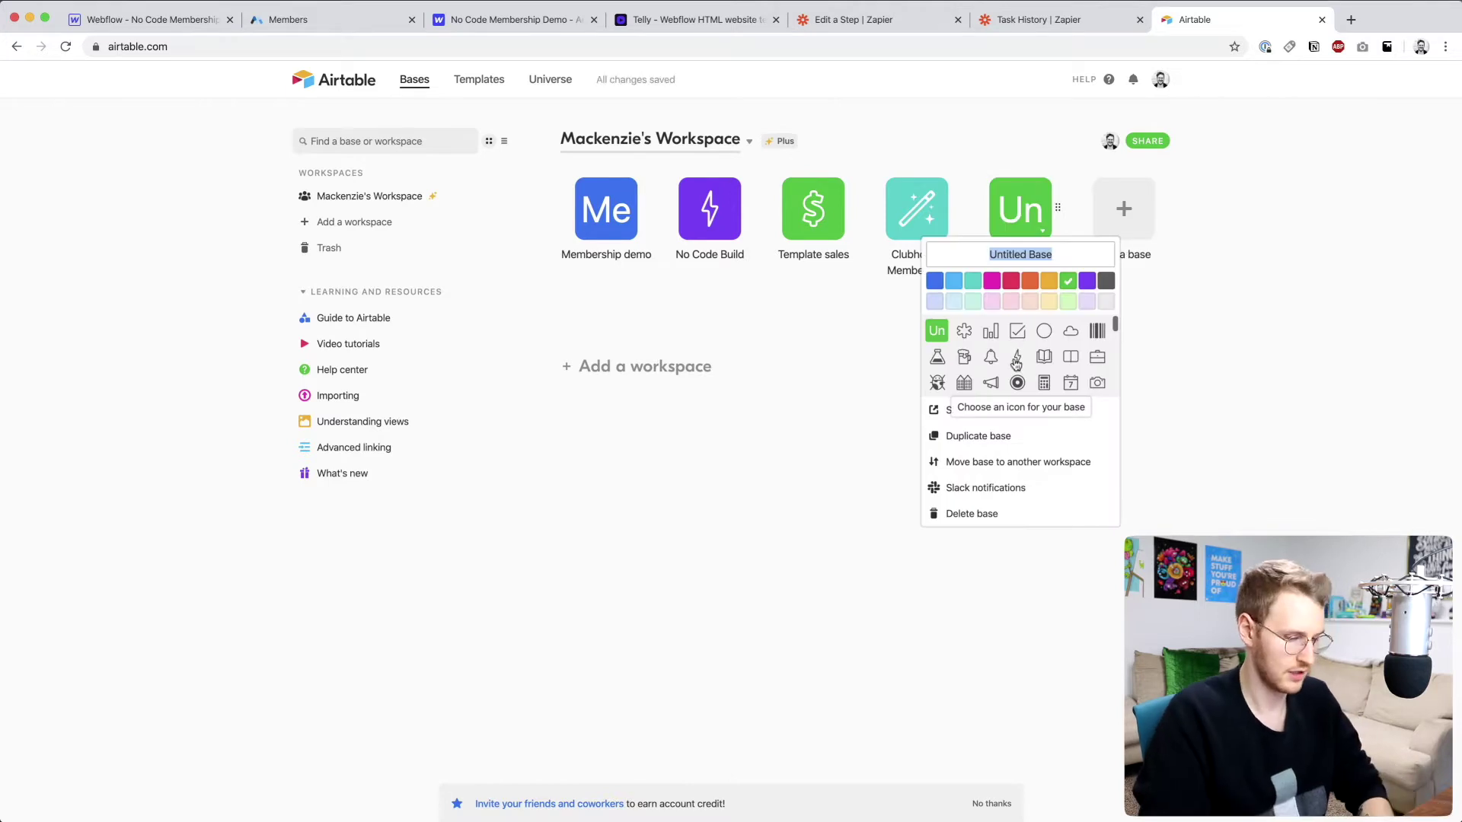
{"action": "type", "text": "No "}
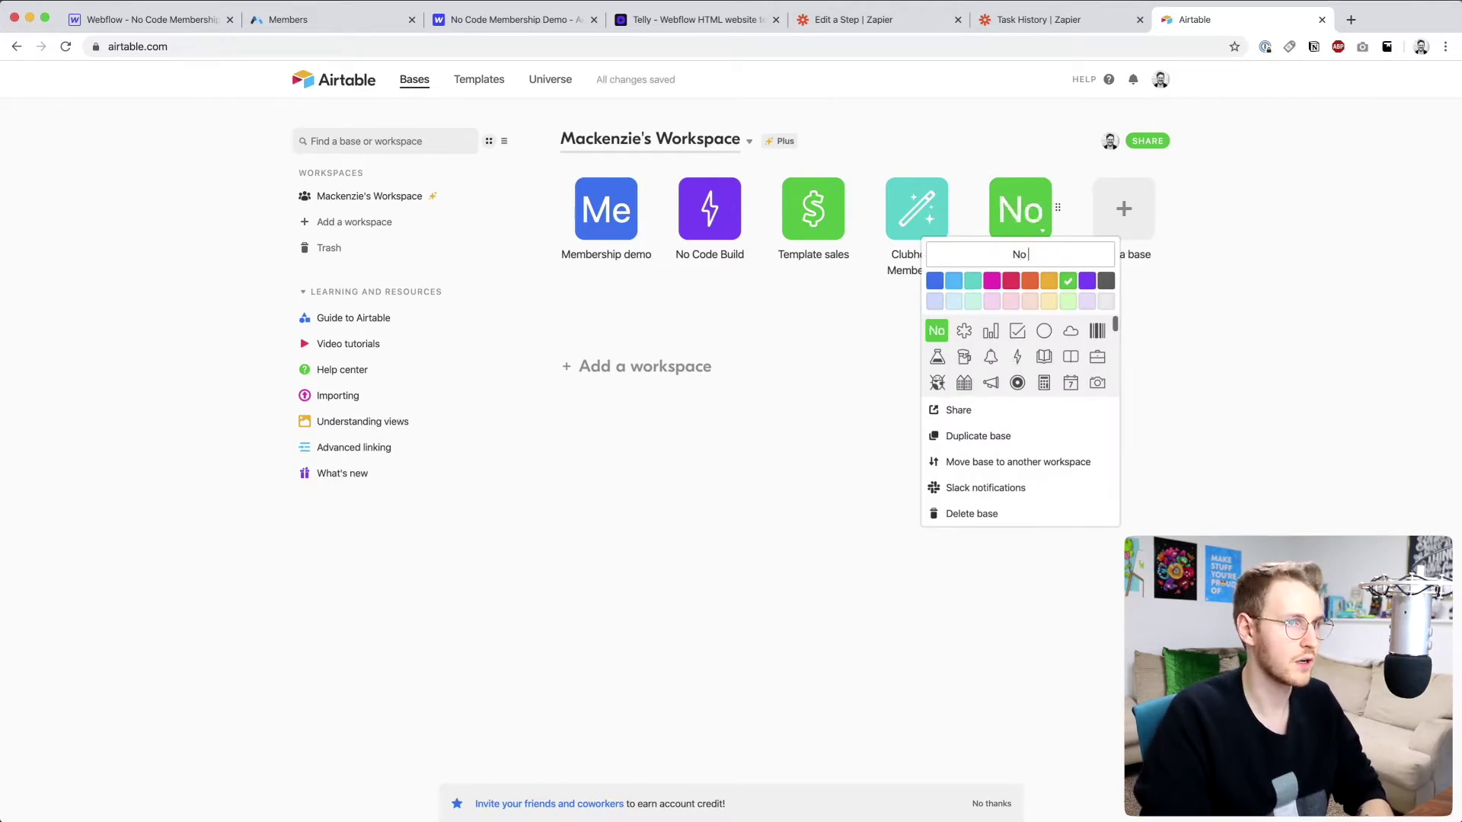
{"action": "type", "text": "Code Member S"}
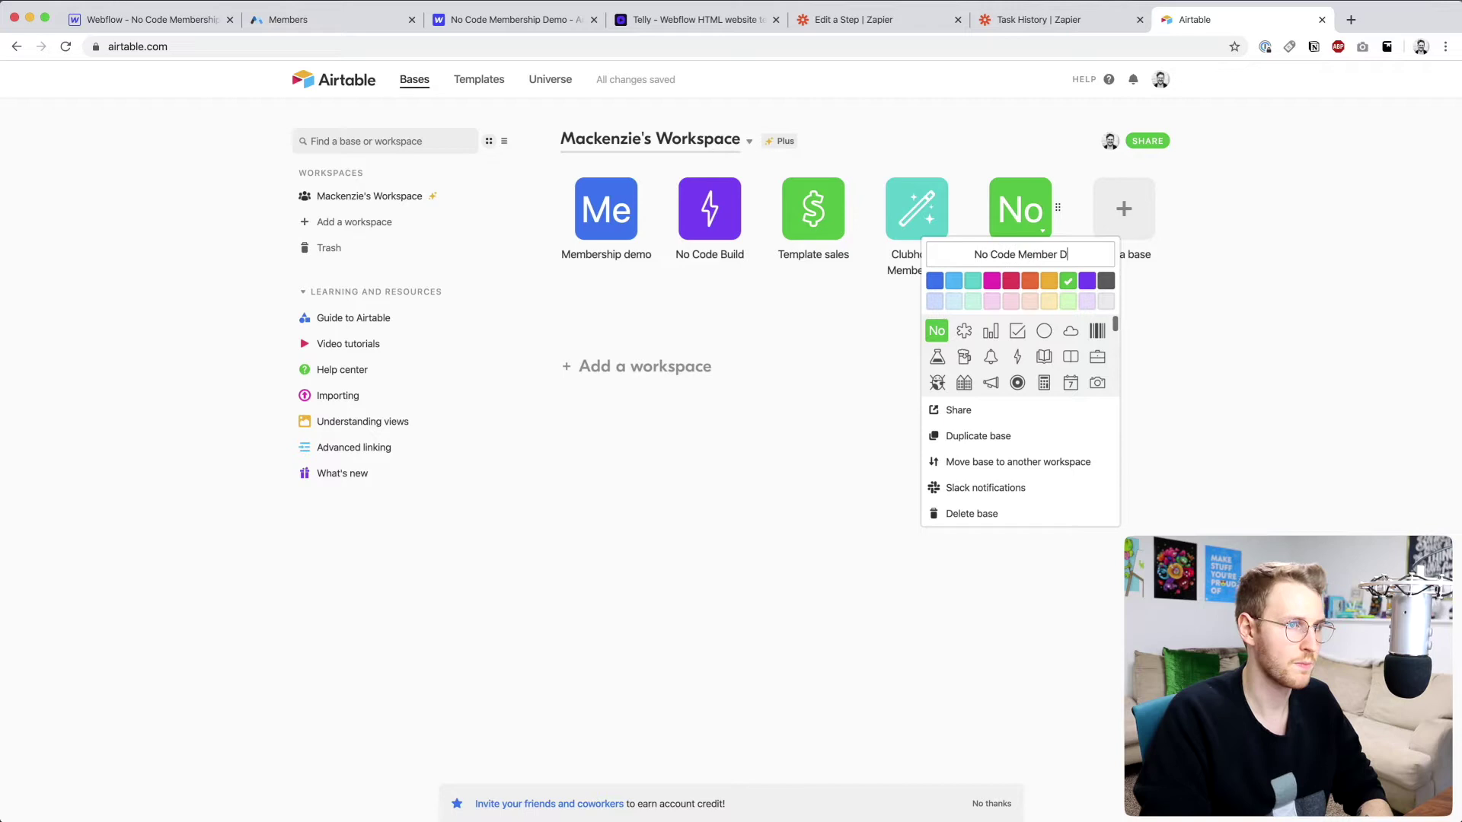
{"action": "type", "text": "emo"}
{"action": "key", "text": "Return"}
{"action": "left_click", "coordinate": [992, 282]}
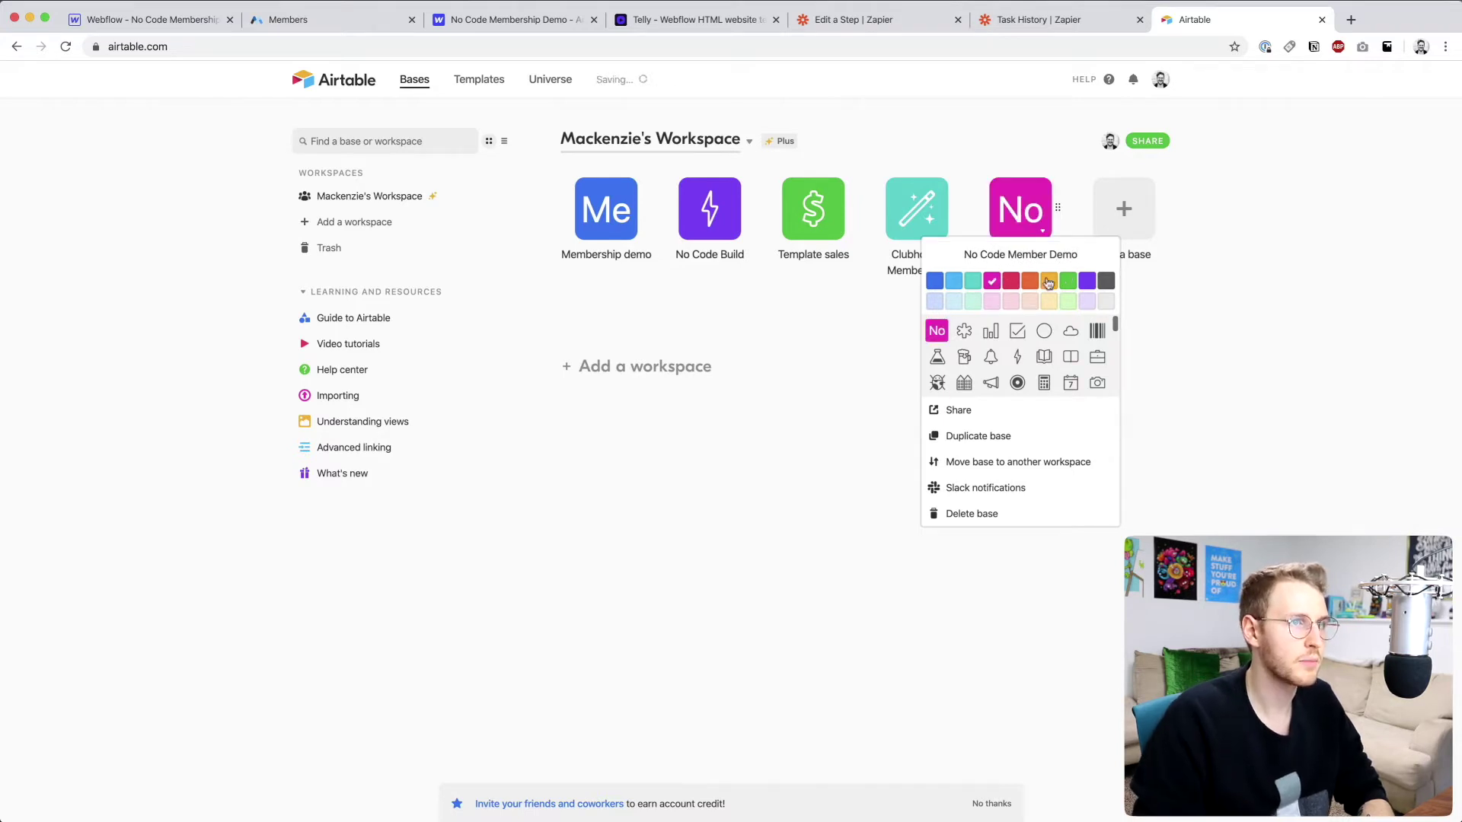
{"action": "left_click", "coordinate": [1018, 356]}
{"action": "left_click", "coordinate": [1025, 214]}
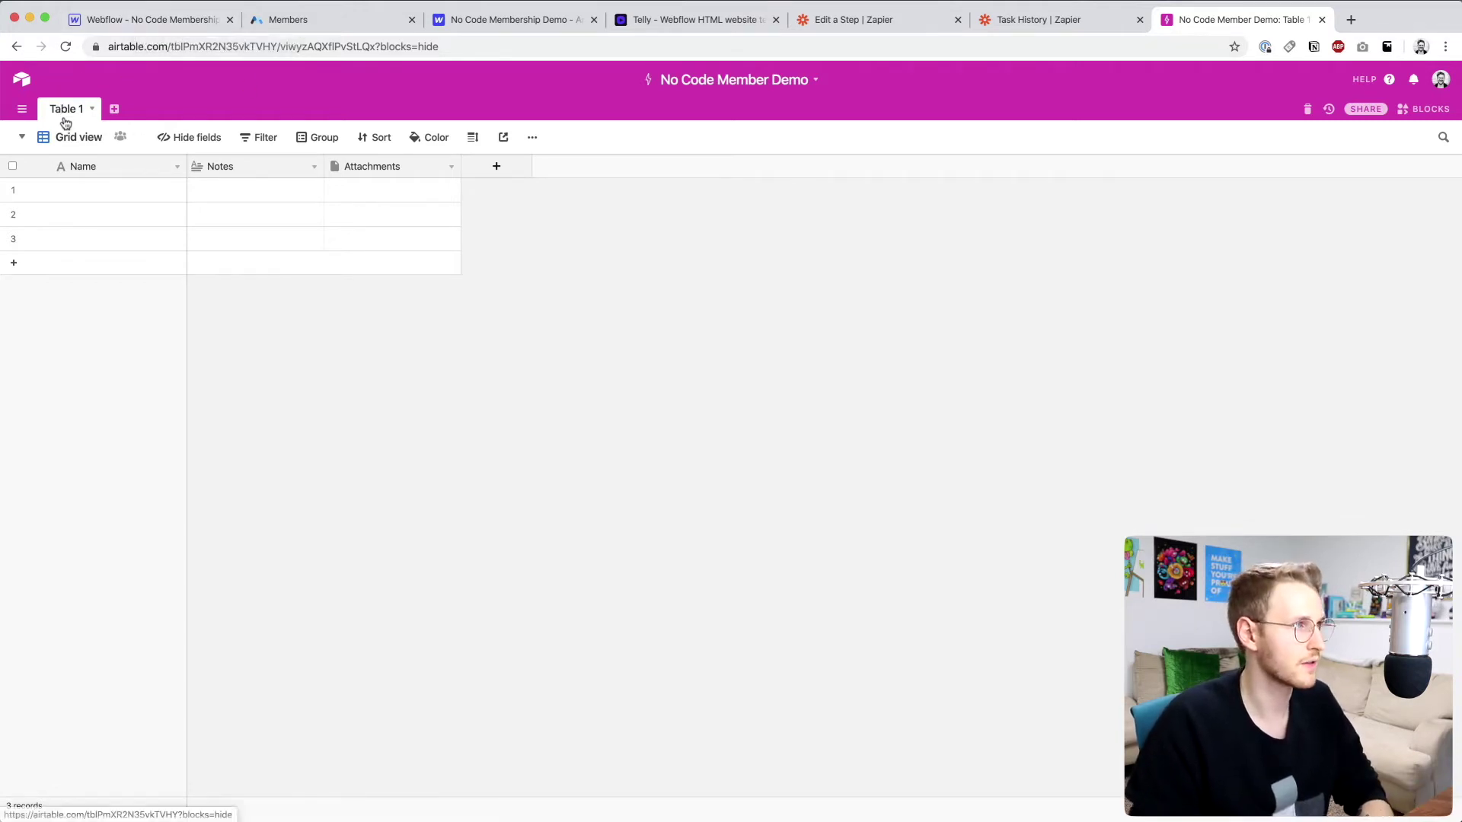
Step: Rename the table to Members and its Name field to Member Name
{"action": "left_click", "coordinate": [92, 109]}
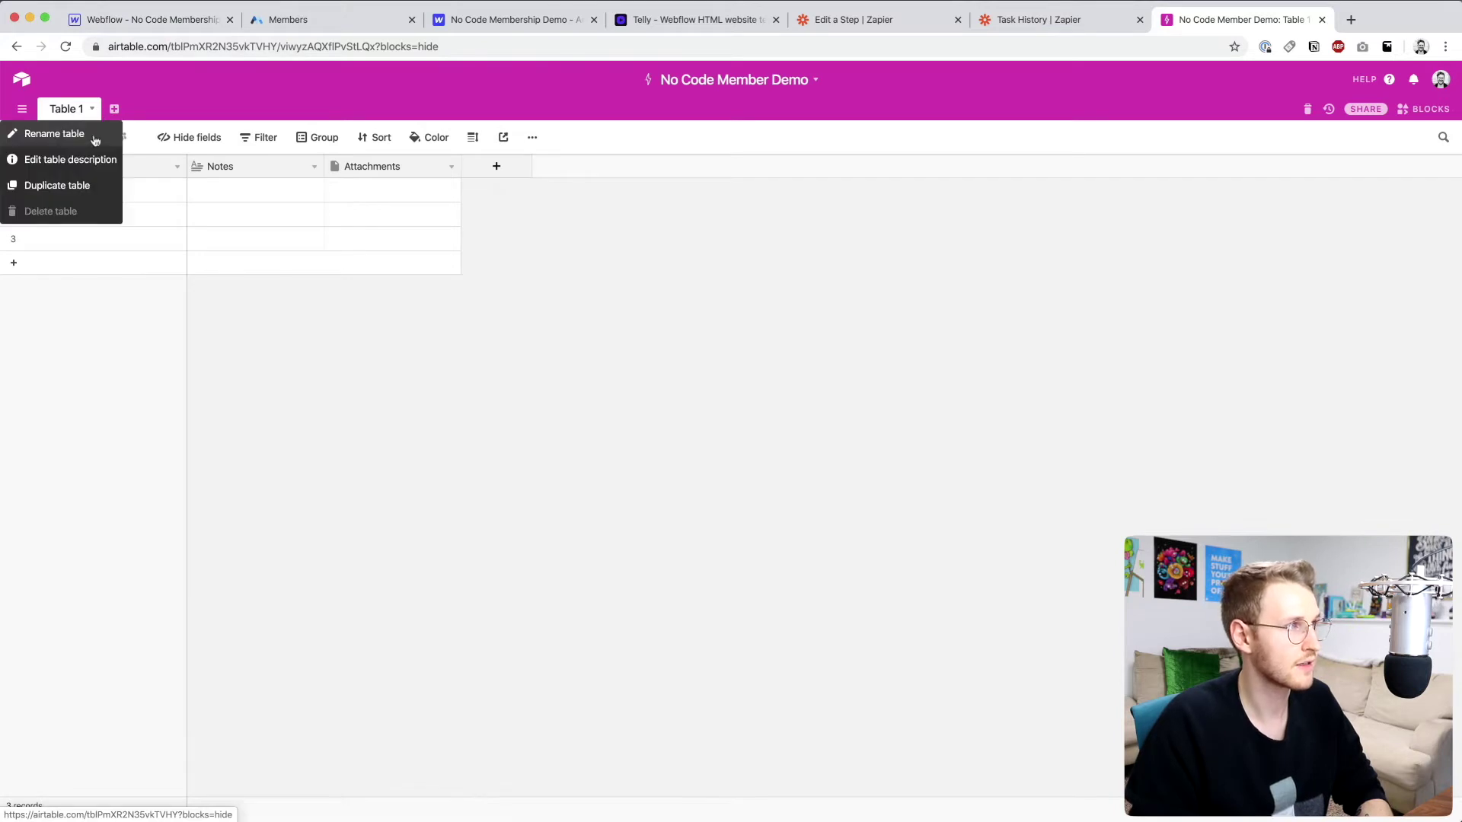
{"action": "left_click", "coordinate": [91, 132]}
{"action": "type", "text": "Members"}
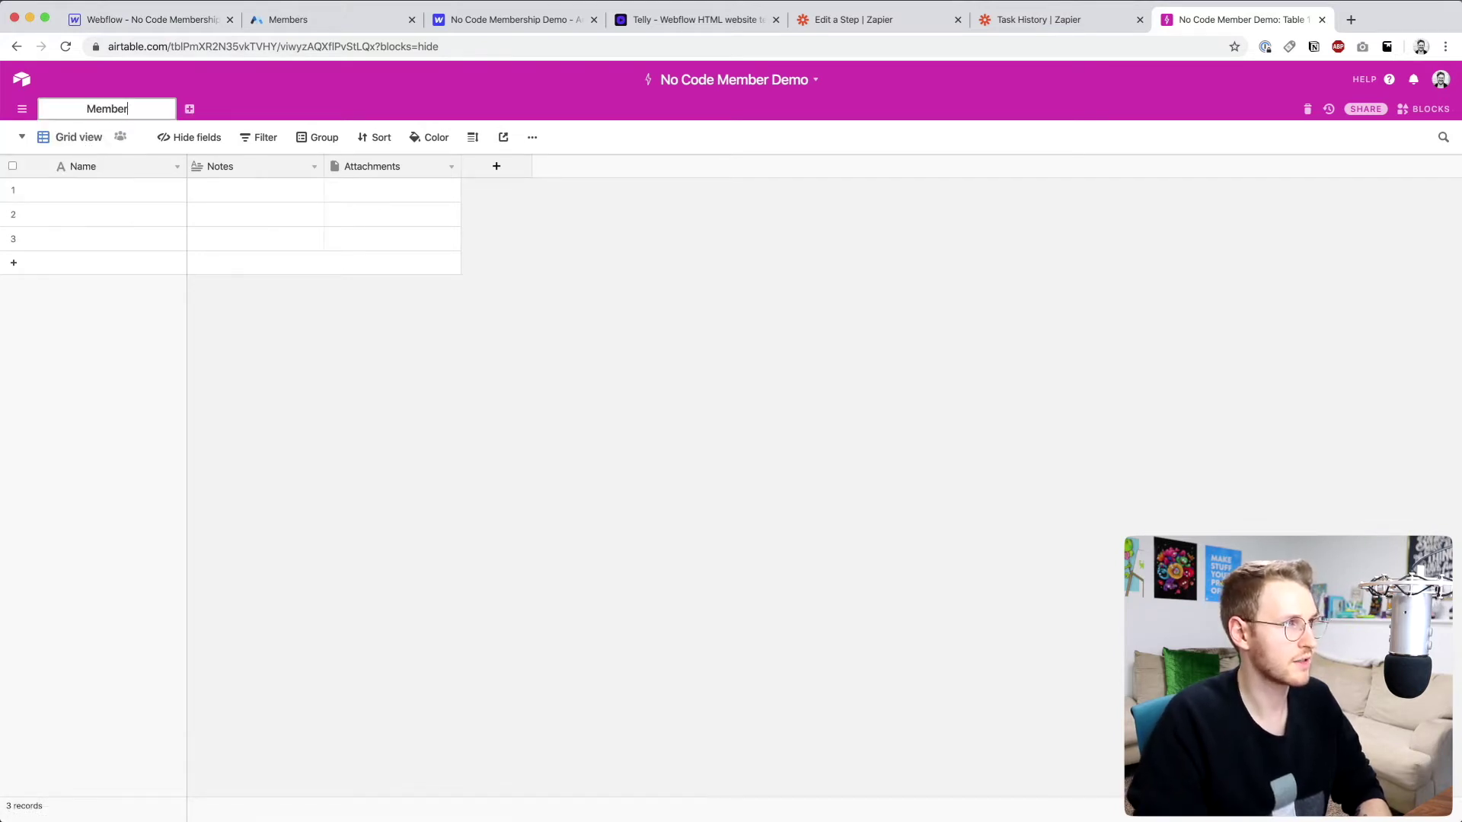
{"action": "key", "text": "Return"}
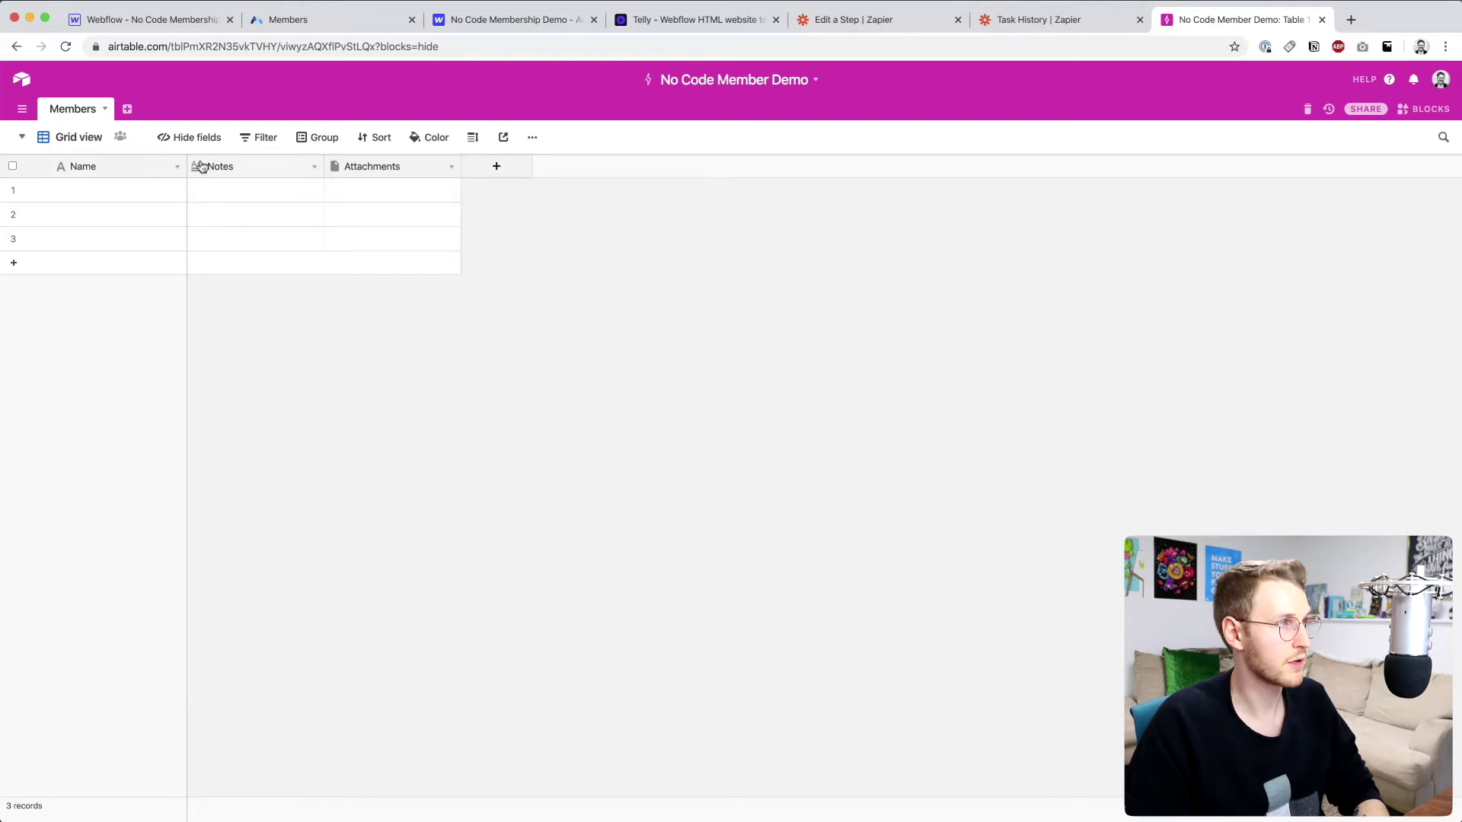
{"action": "left_click", "coordinate": [177, 167]}
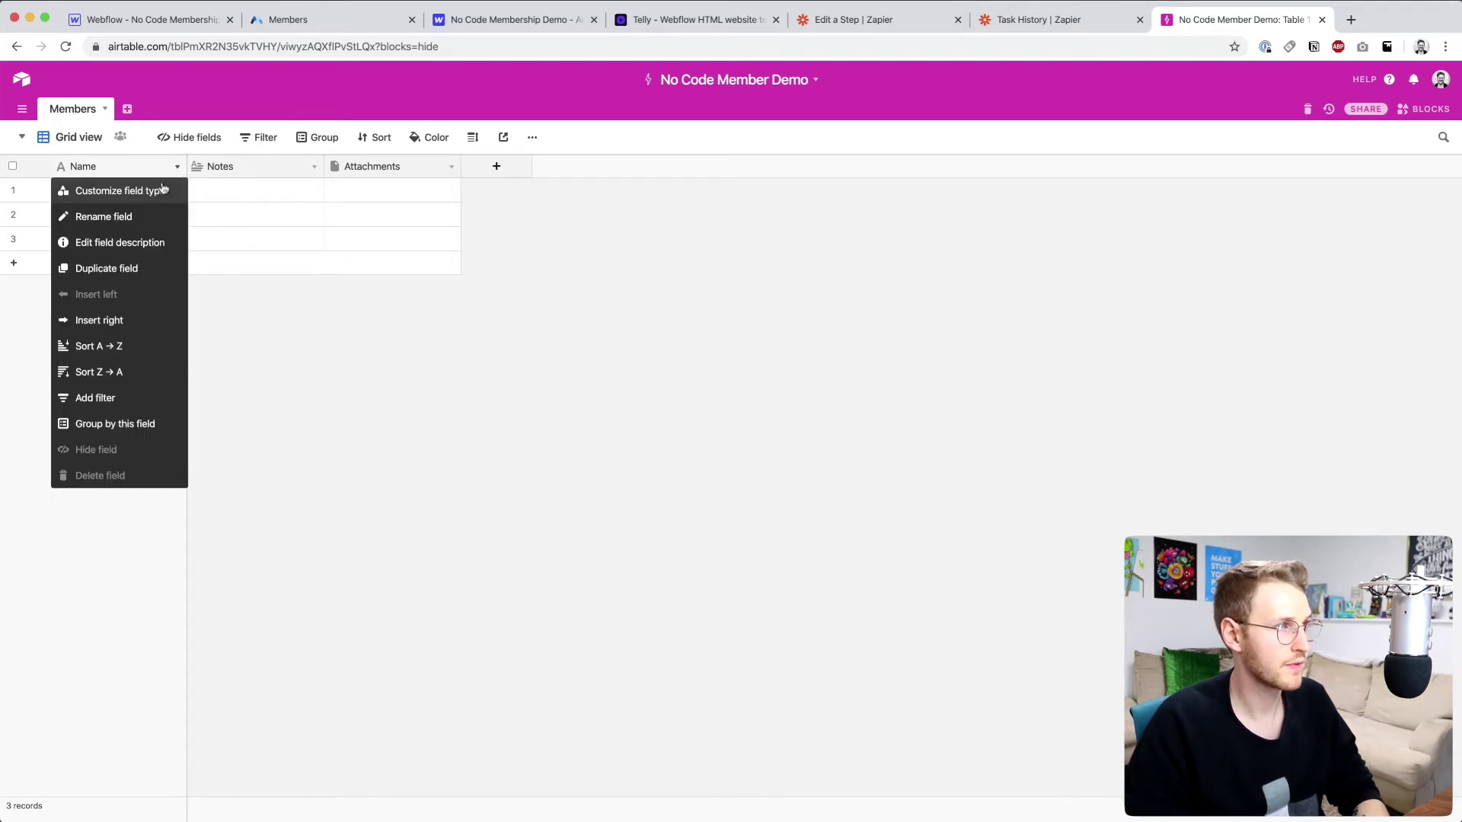
{"action": "left_click", "coordinate": [120, 216]}
{"action": "type", "text": "Member Na"}
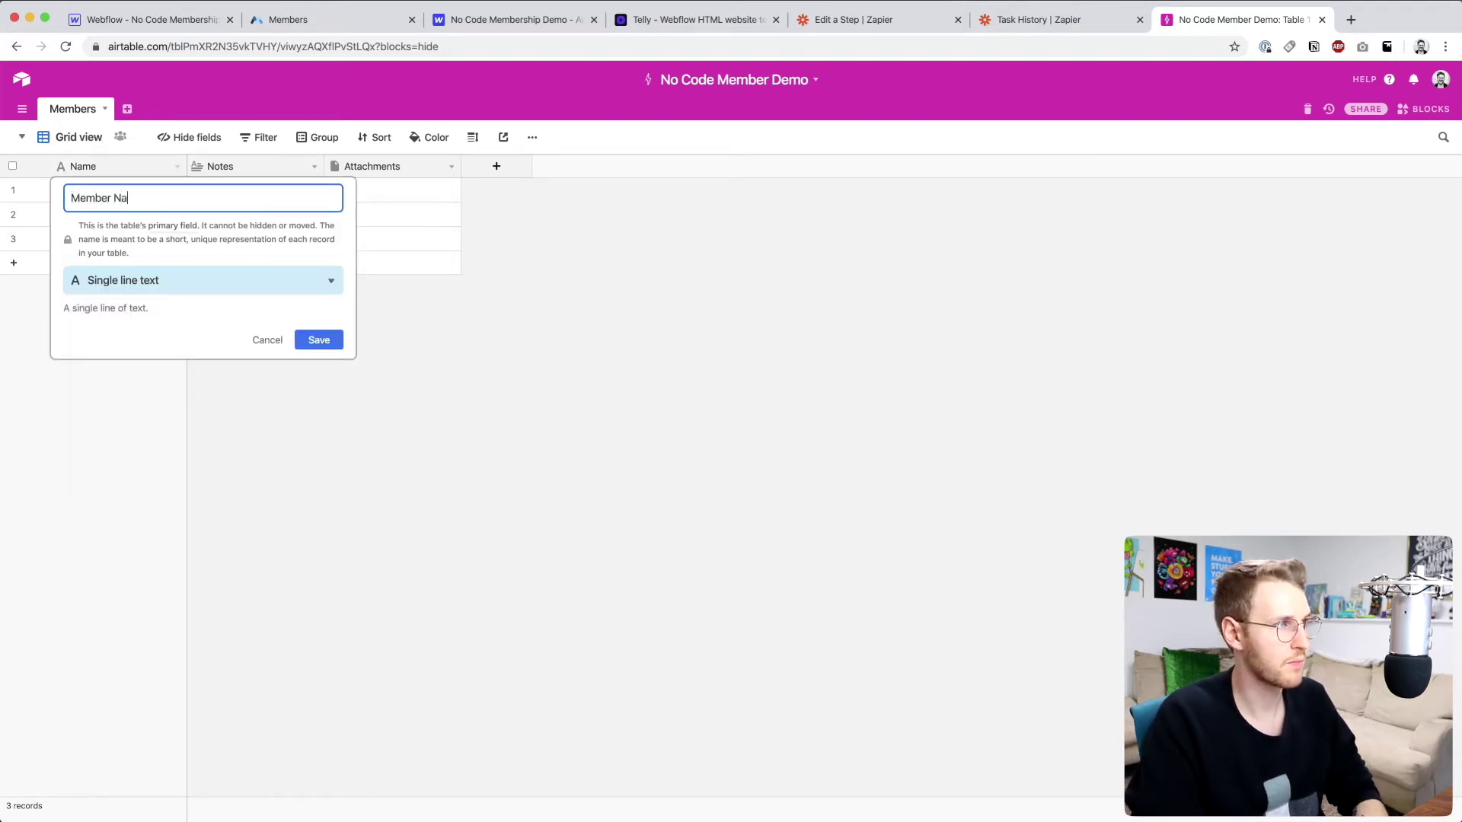
{"action": "type", "text": "me"}
{"action": "key", "text": "Return"}
Step: Turn the Notes field into an Email-type field called Email Address
{"action": "left_click", "coordinate": [315, 167]}
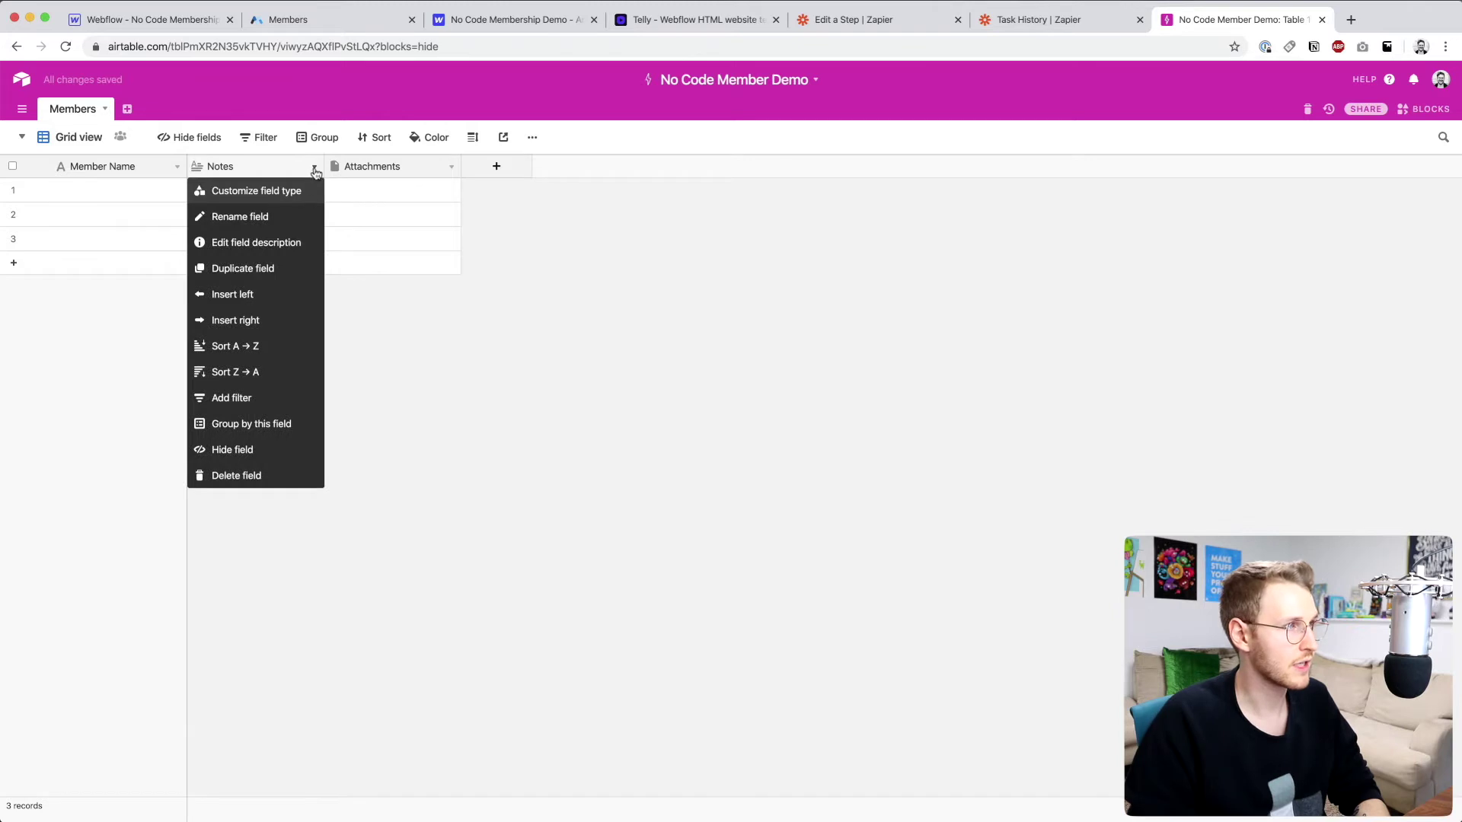
{"action": "left_click", "coordinate": [273, 215]}
{"action": "type", "text": "Email Add"}
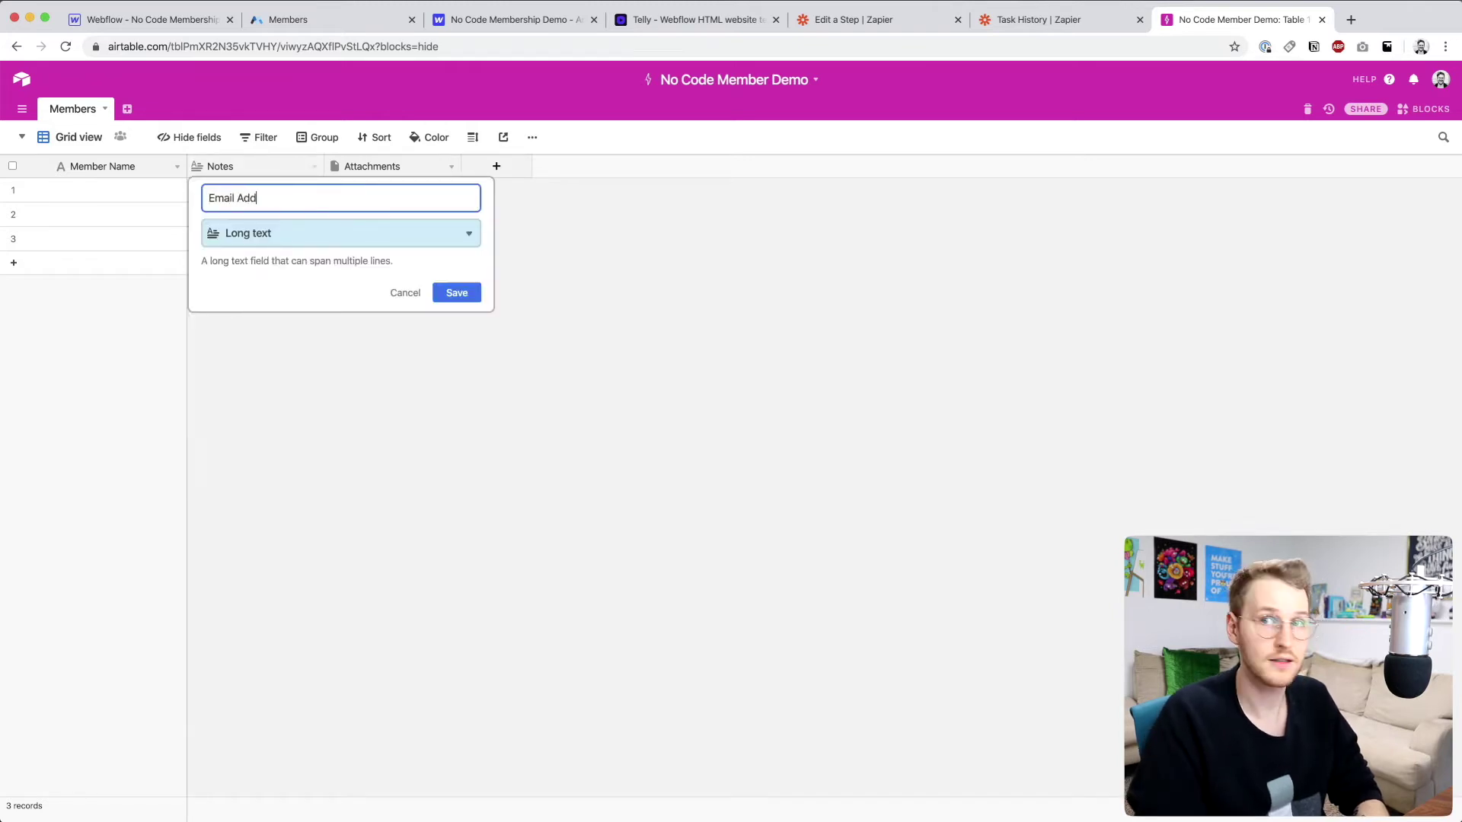
{"action": "type", "text": "ress"}
{"action": "left_click", "coordinate": [307, 236]}
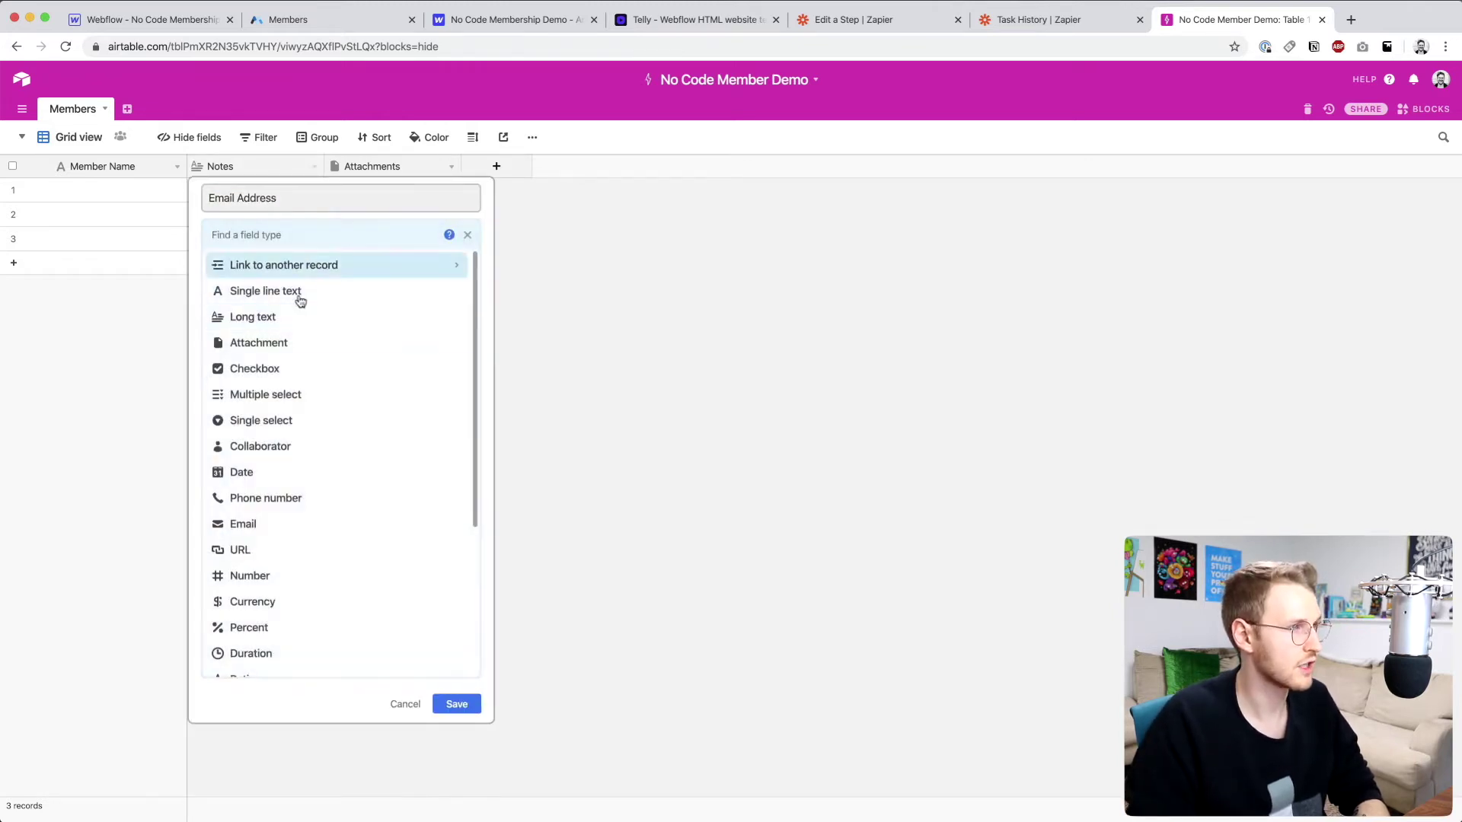
{"action": "left_click", "coordinate": [266, 527]}
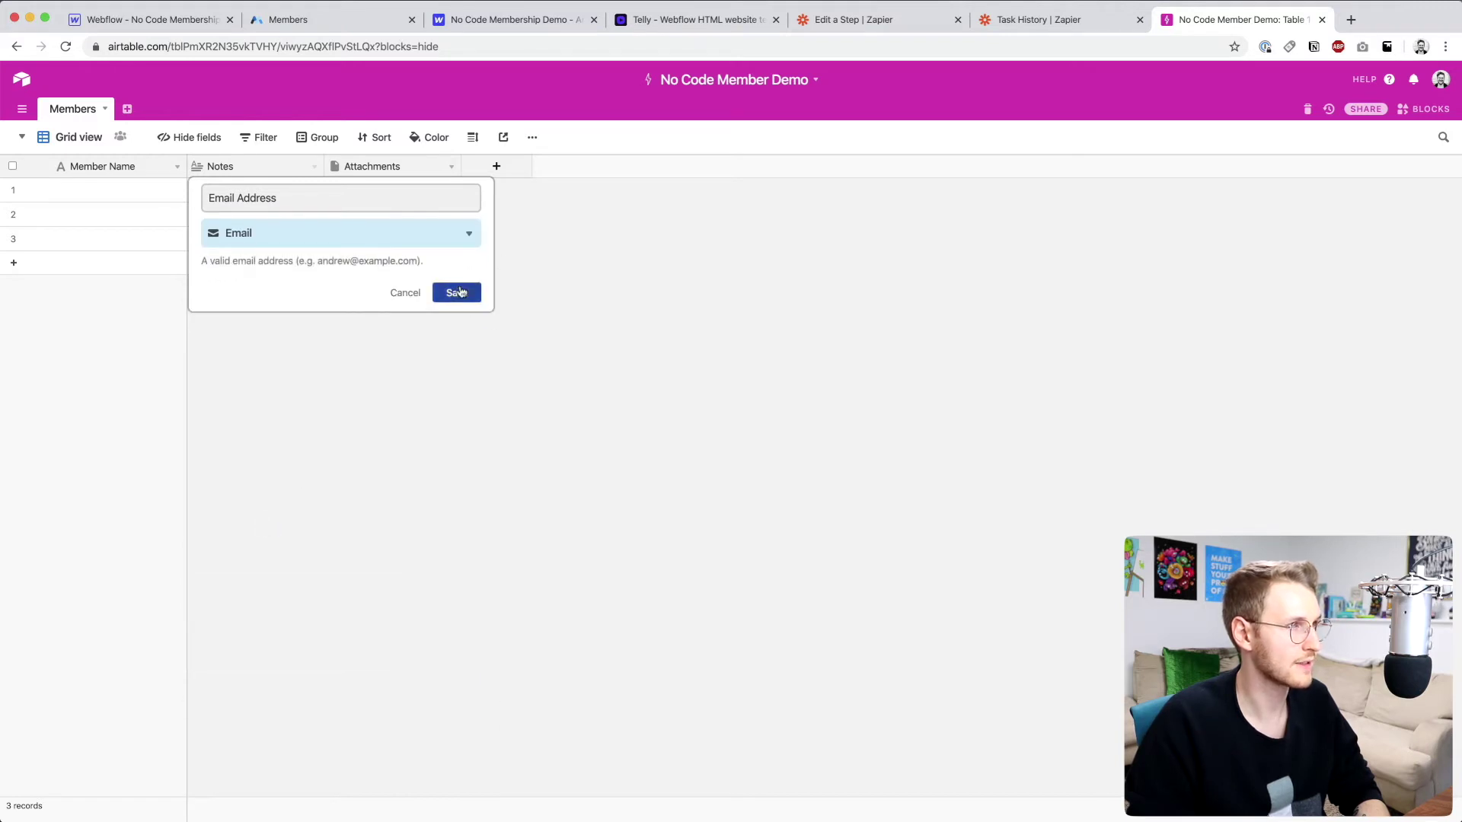
{"action": "left_click", "coordinate": [457, 290]}
Step: Turn Attachments into a single line text field named Member Webflow ID
{"action": "left_click", "coordinate": [450, 166]}
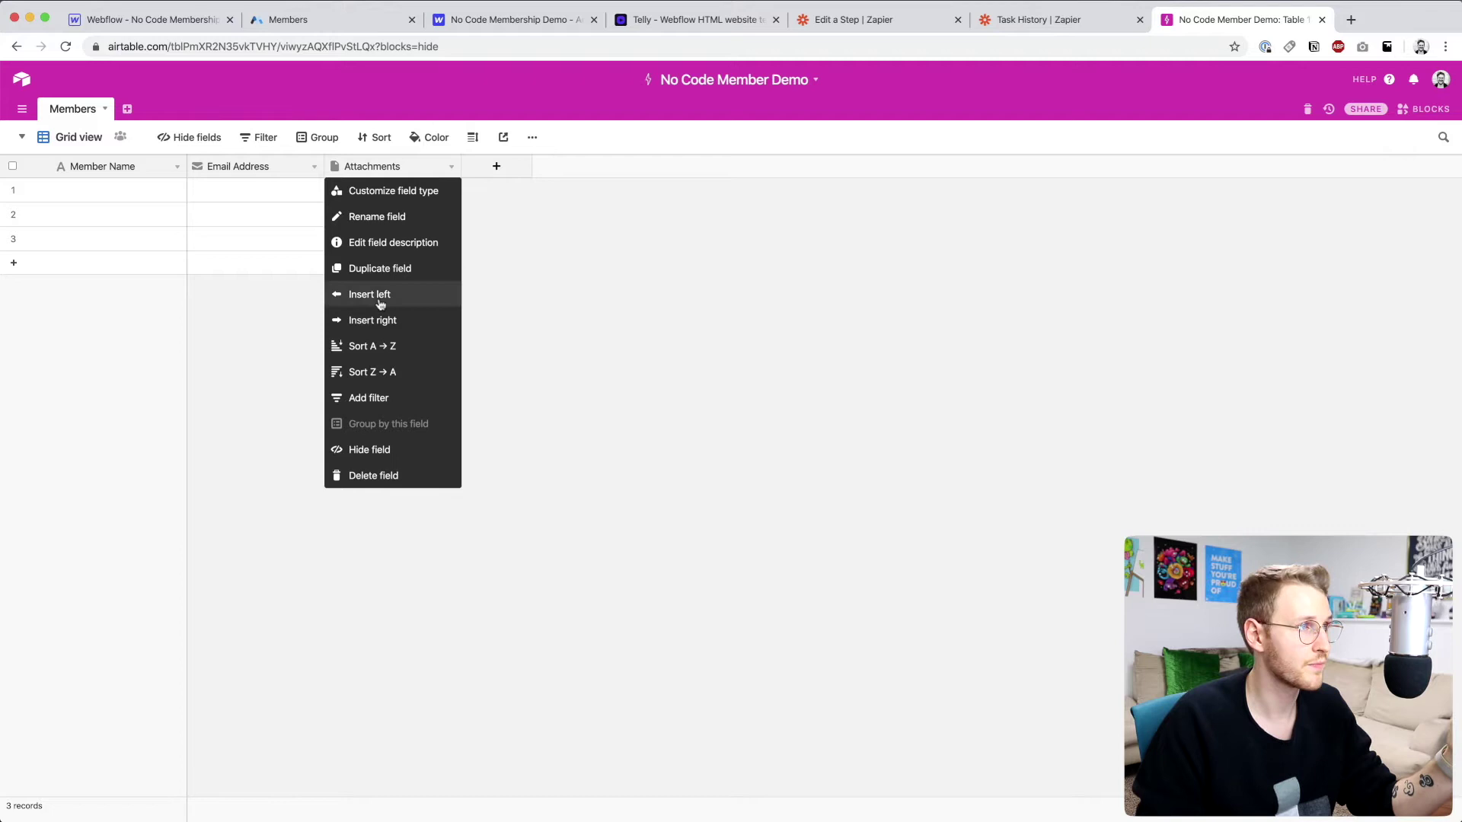
{"action": "left_click", "coordinate": [387, 191]}
{"action": "type", "text": "Member Webflow ID"}
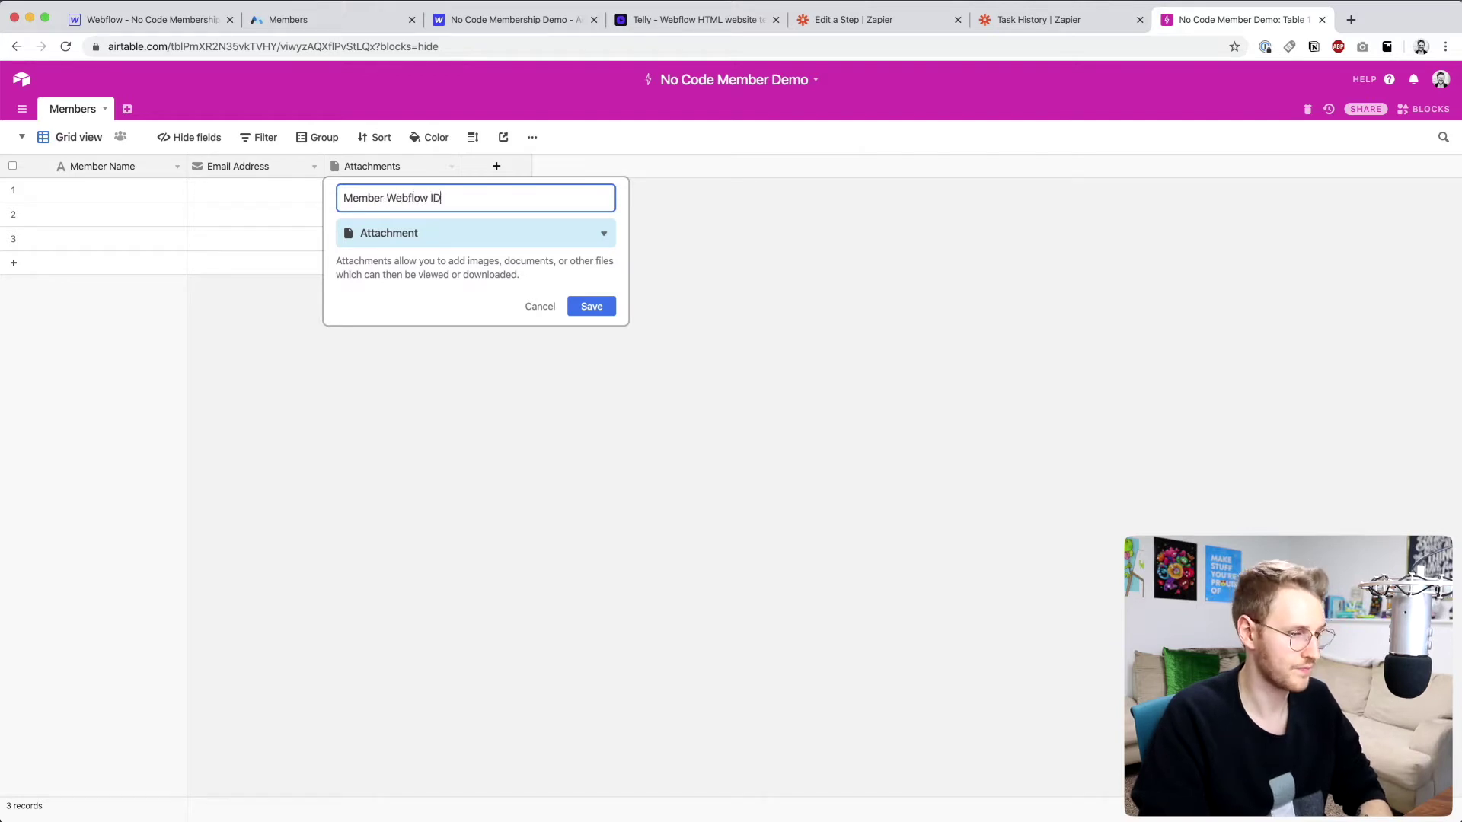
{"action": "key", "text": "Return"}
{"action": "left_click", "coordinate": [434, 192]}
{"action": "left_click", "coordinate": [454, 230]}
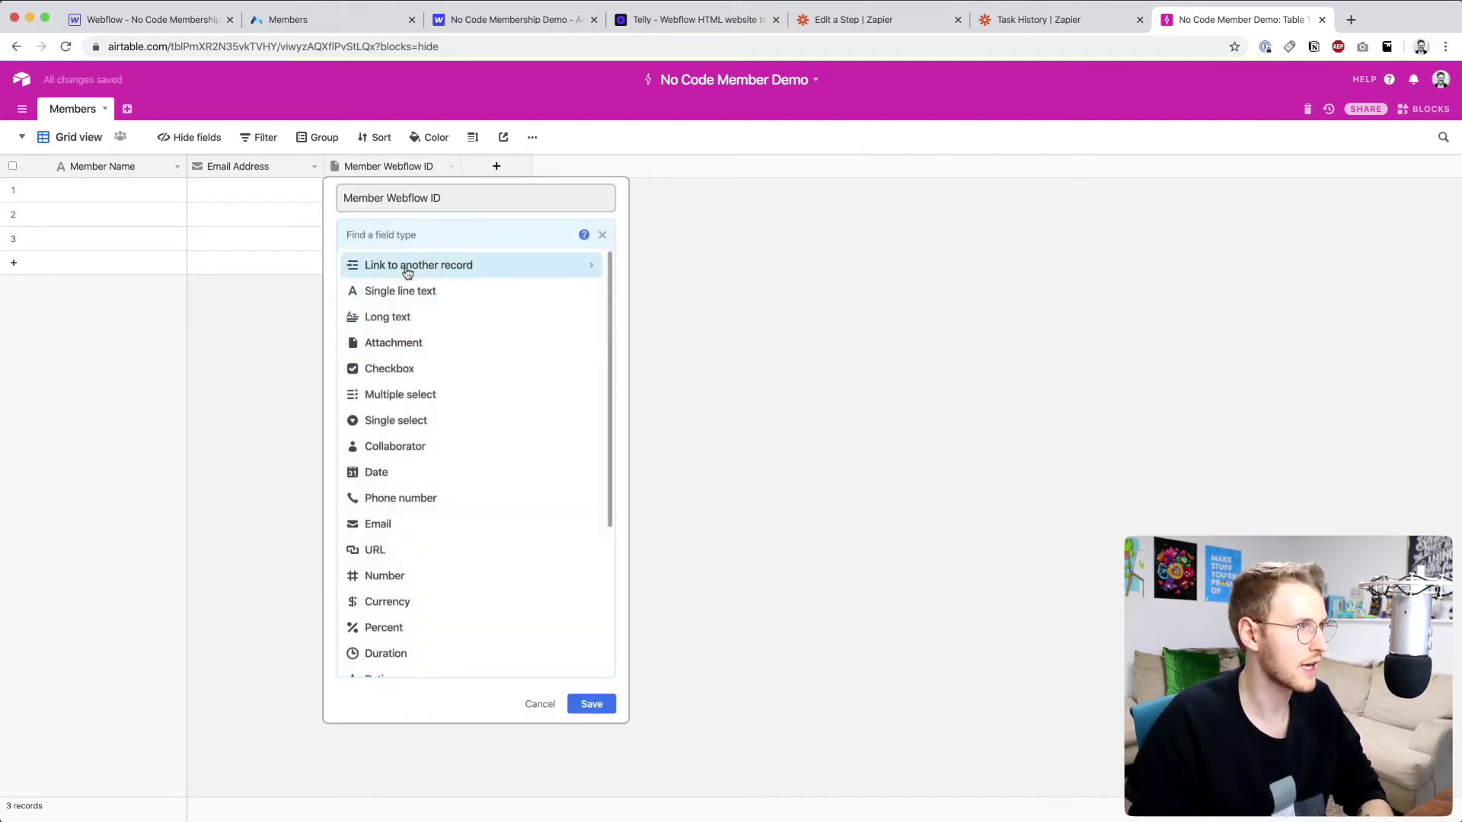
{"action": "left_click", "coordinate": [399, 298]}
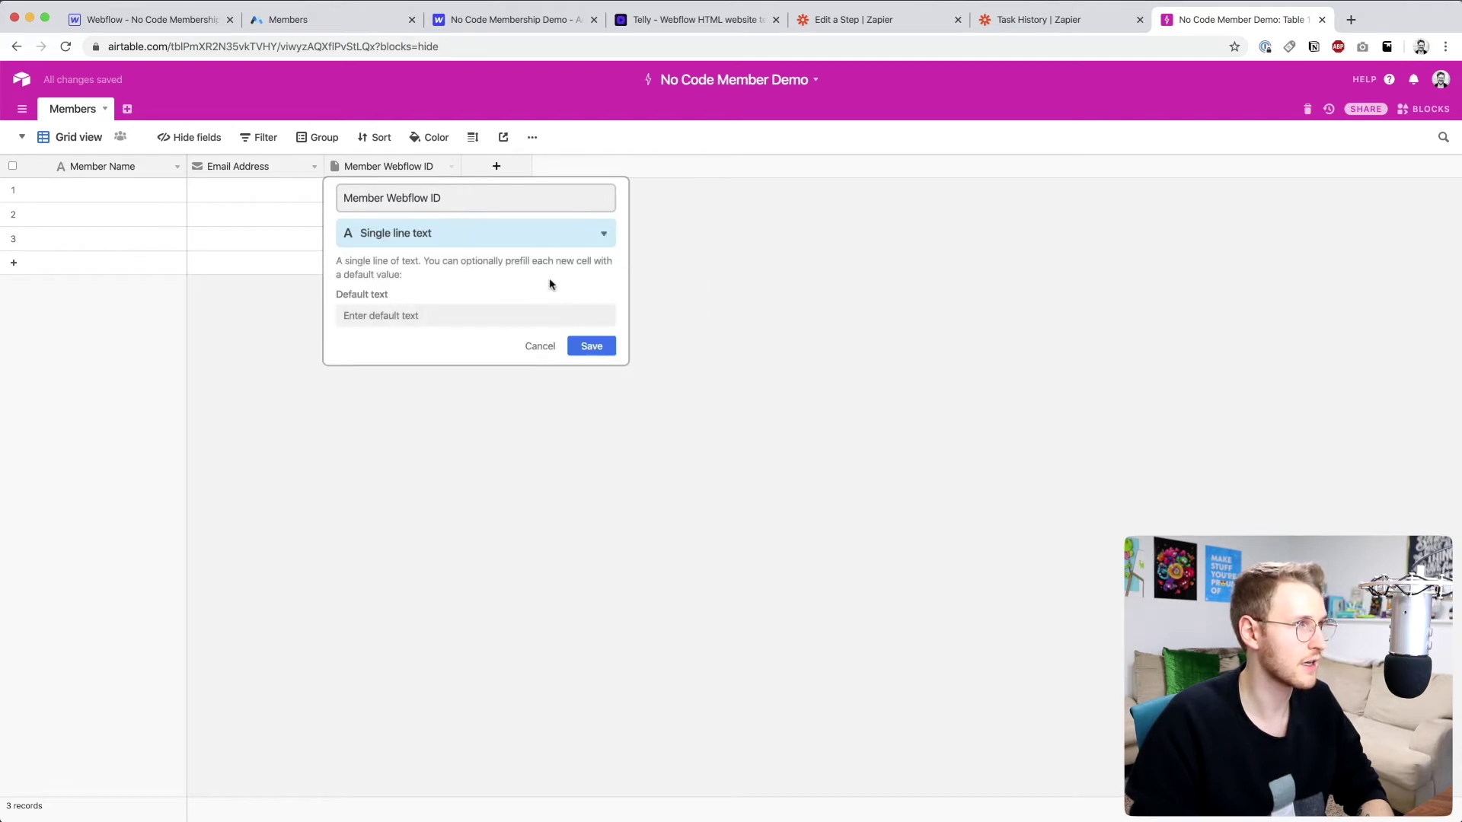
{"action": "left_click", "coordinate": [605, 348]}
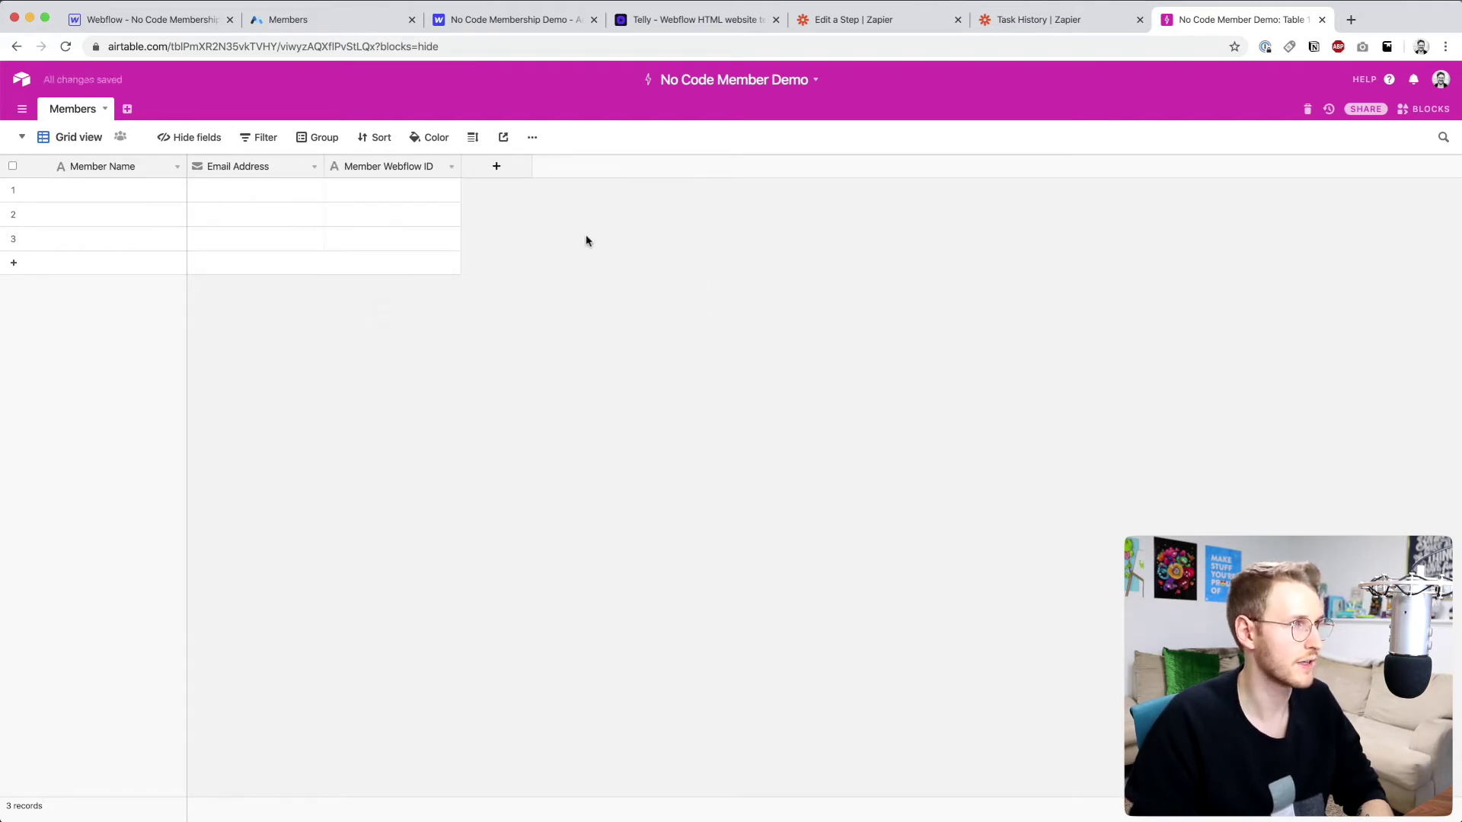
Step: Add a new step after step 3 using Airtable's Create Record action
{"action": "left_click", "coordinate": [906, 28]}
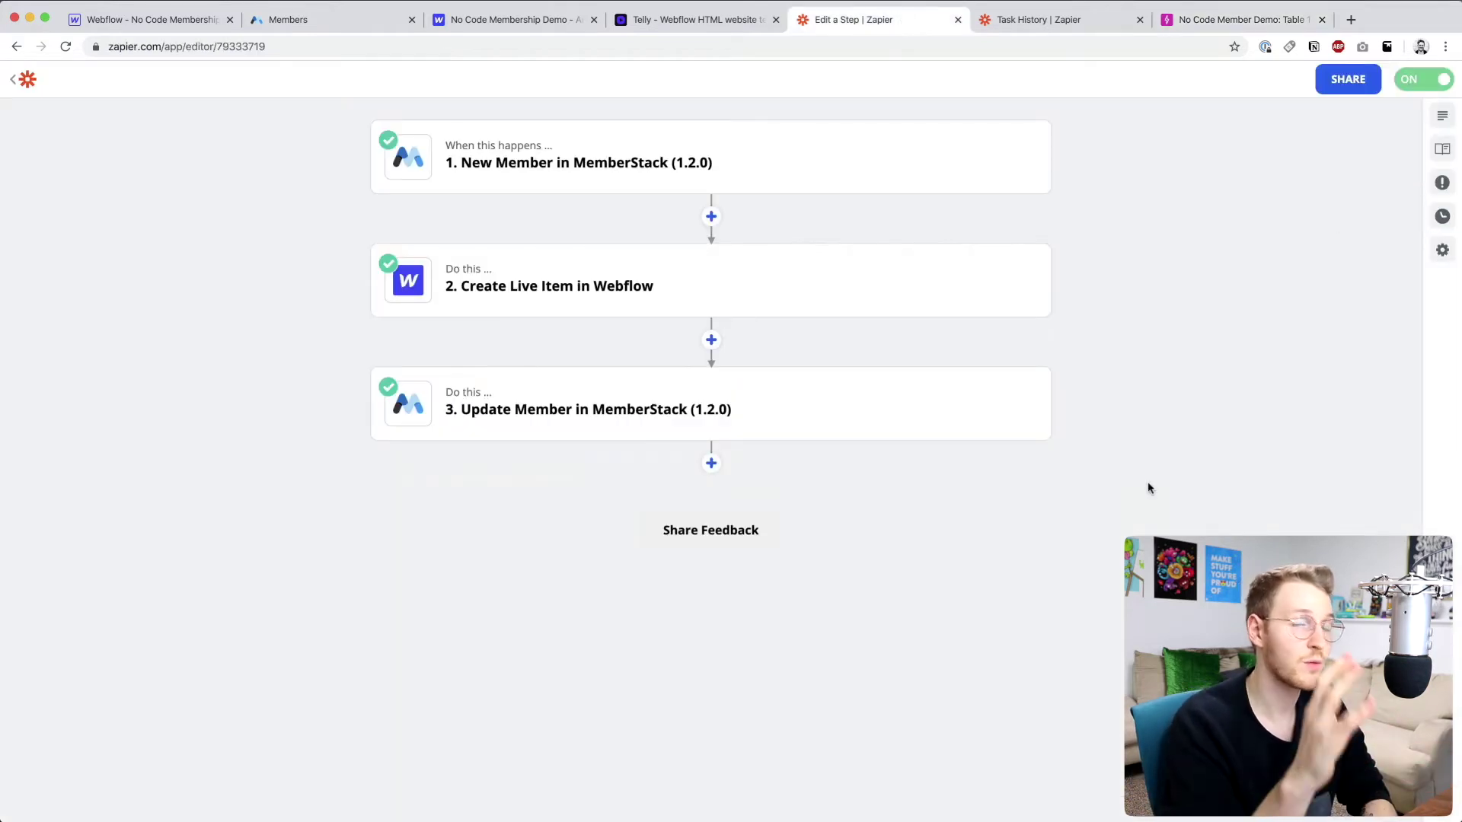
{"action": "key", "text": "ctrl+Tab"}
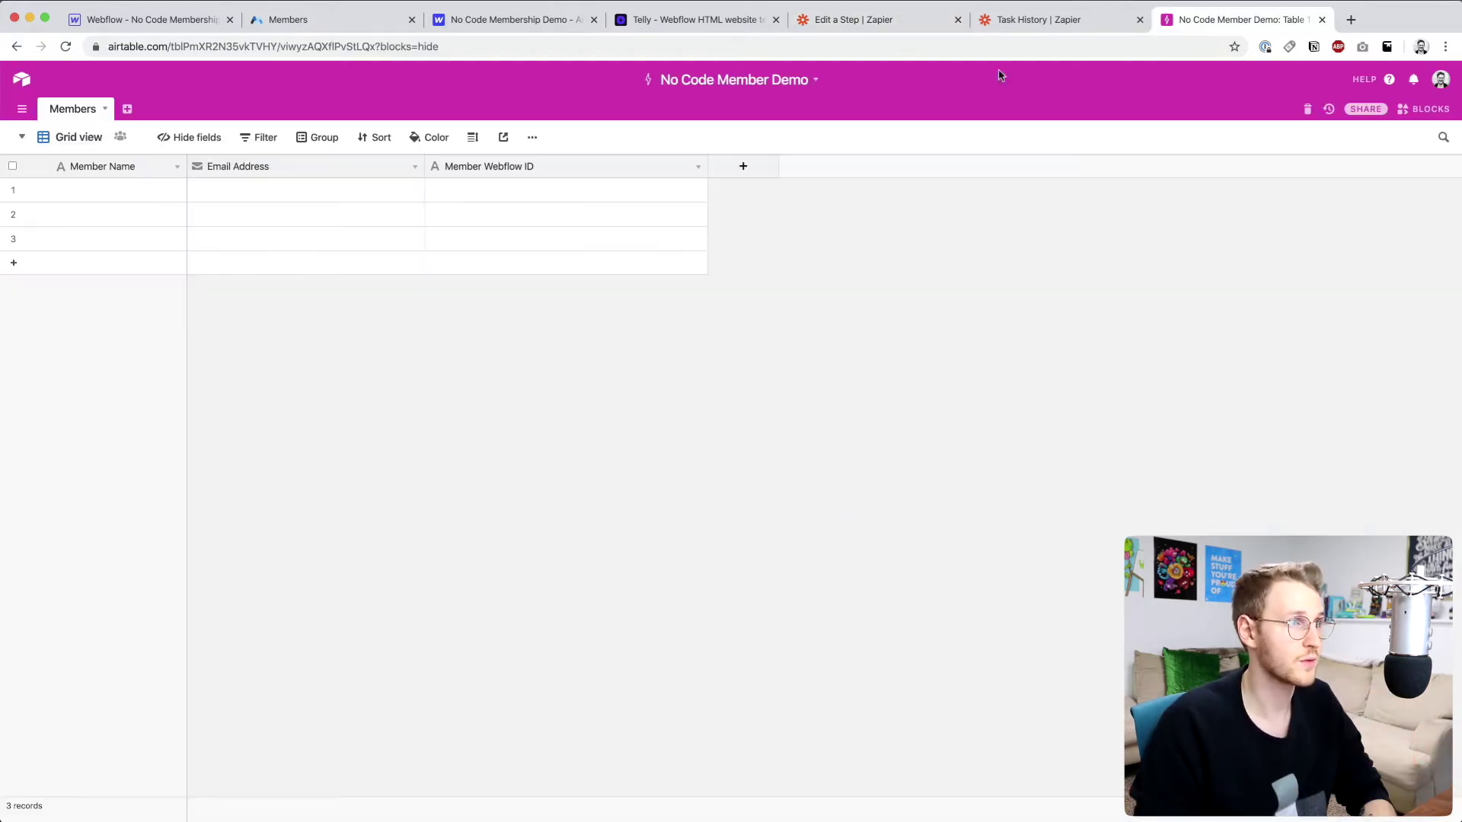
{"action": "left_click", "coordinate": [828, 20]}
{"action": "left_click", "coordinate": [710, 460]}
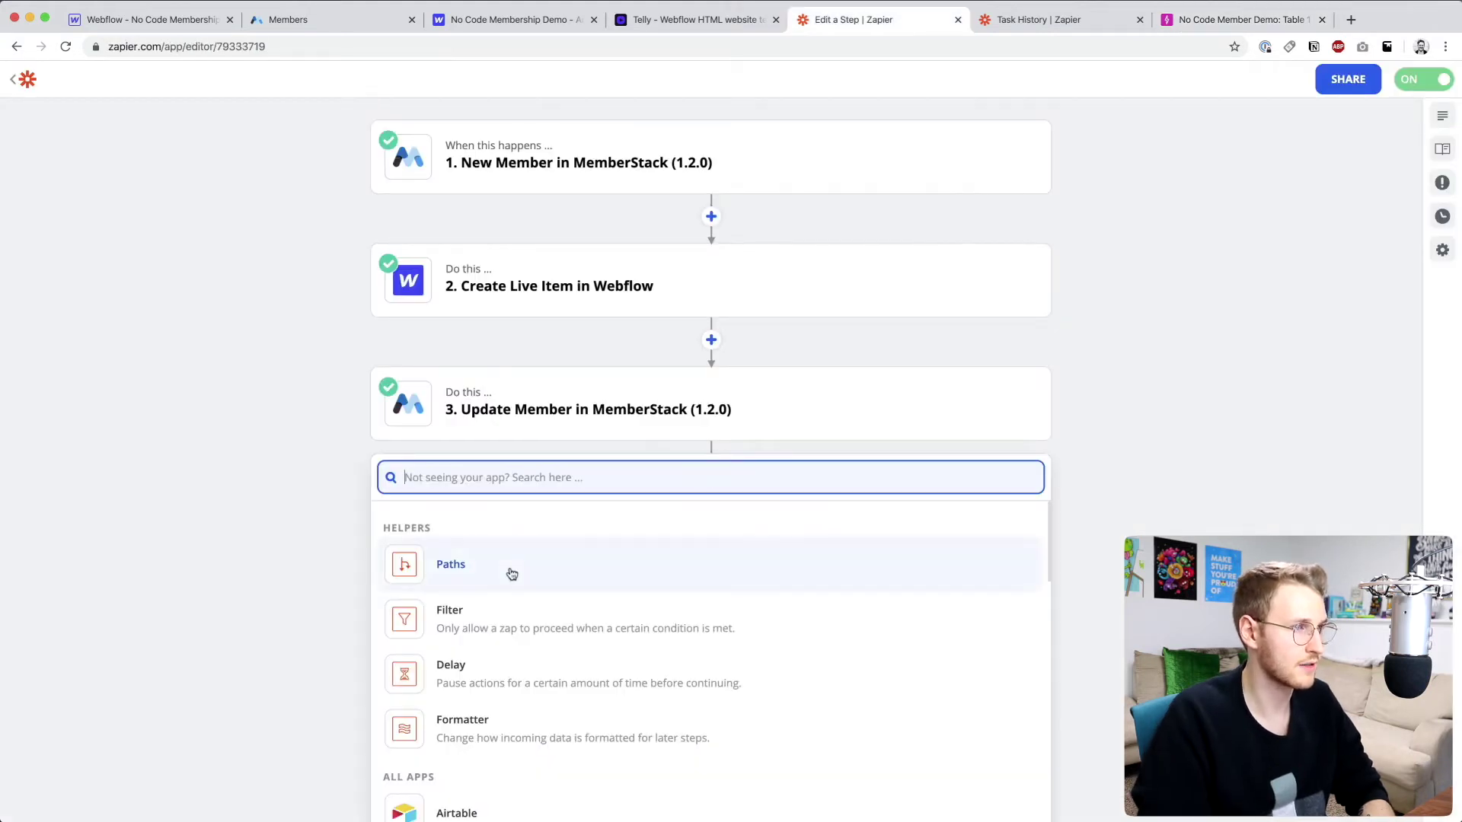
{"action": "type", "text": "air"}
{"action": "left_click", "coordinate": [491, 533]}
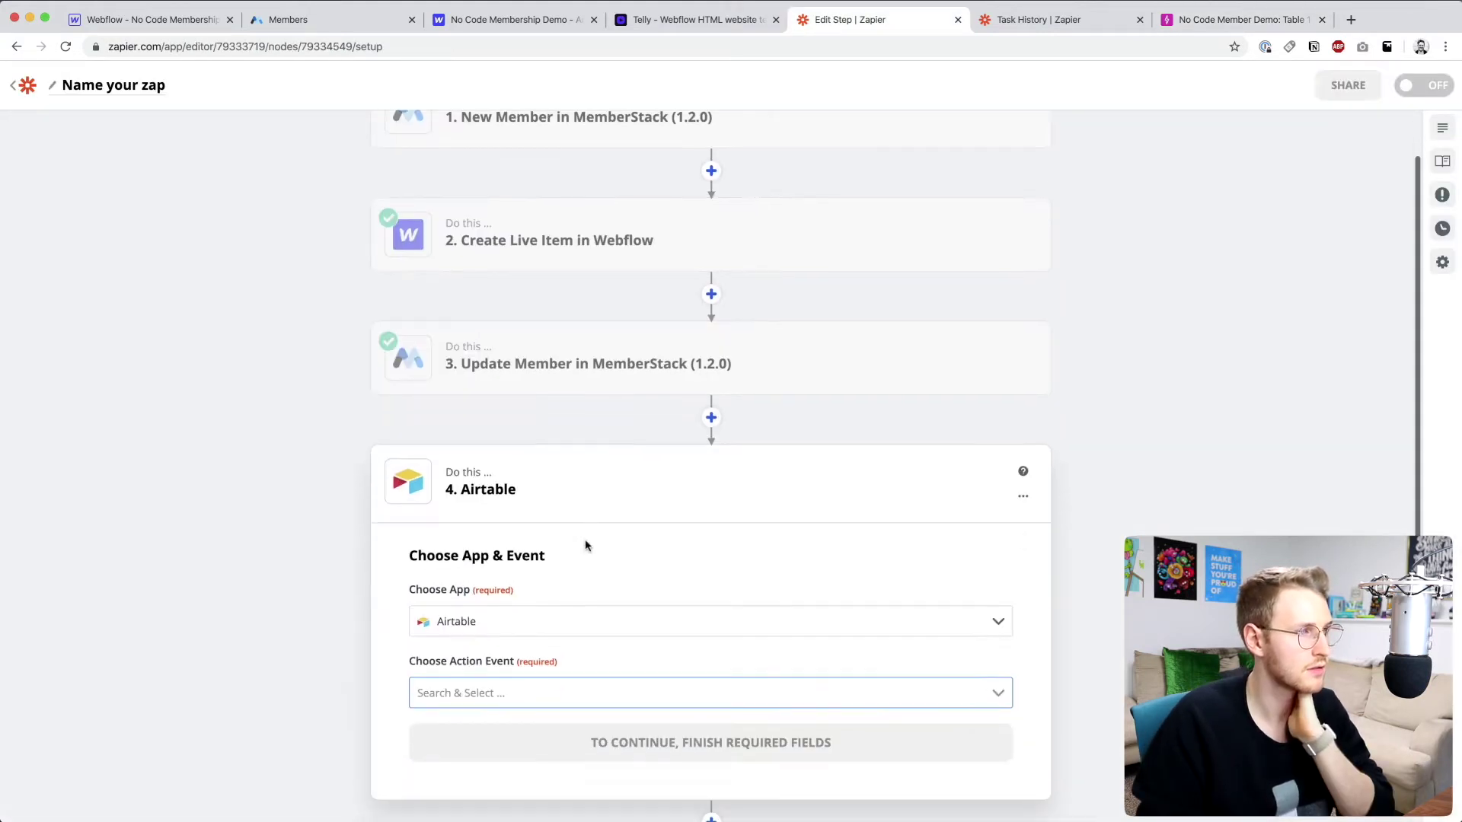
{"action": "left_click", "coordinate": [445, 558]}
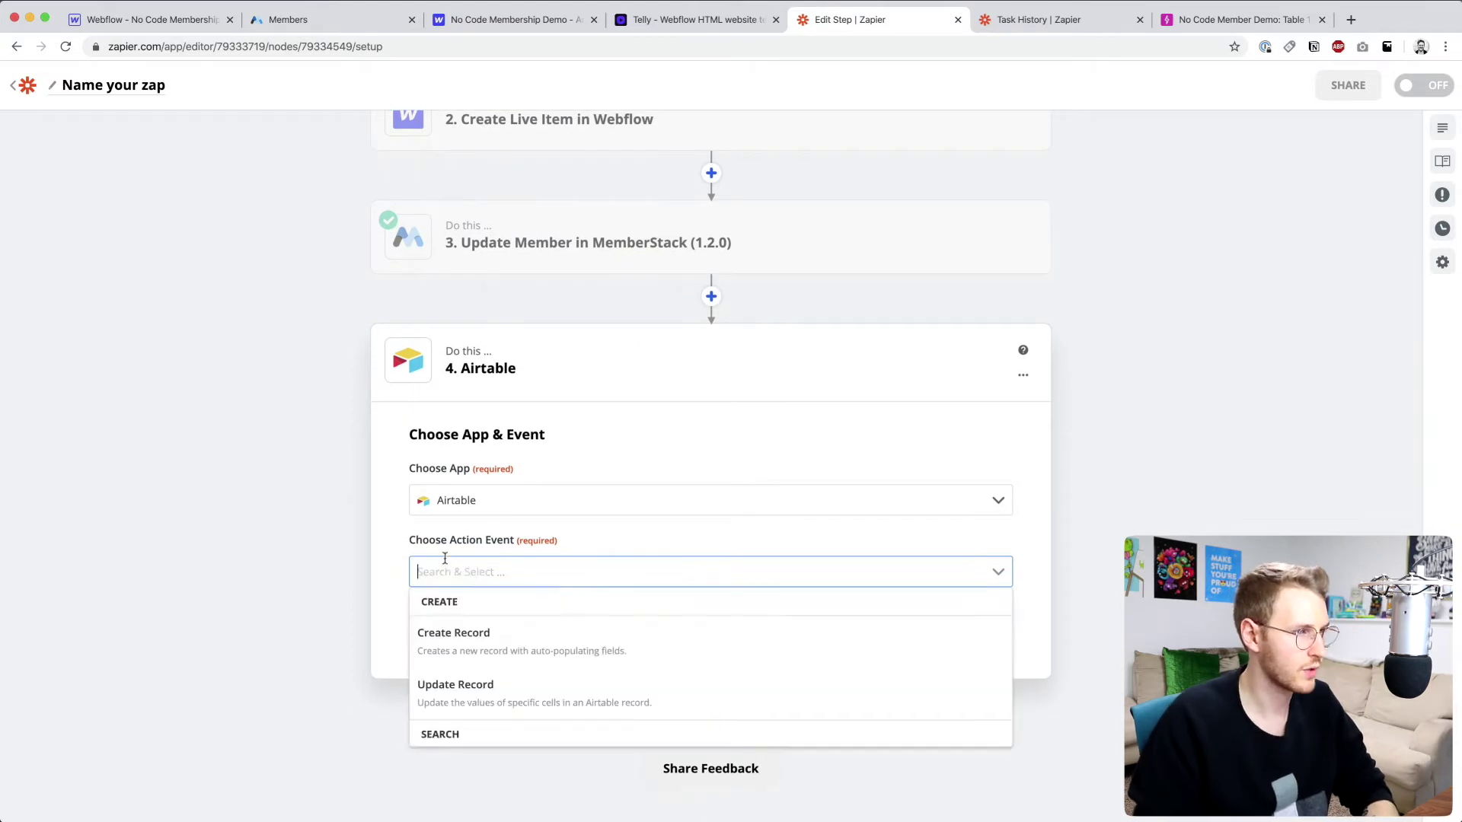
{"action": "left_click", "coordinate": [575, 646]}
{"action": "left_click", "coordinate": [701, 620]}
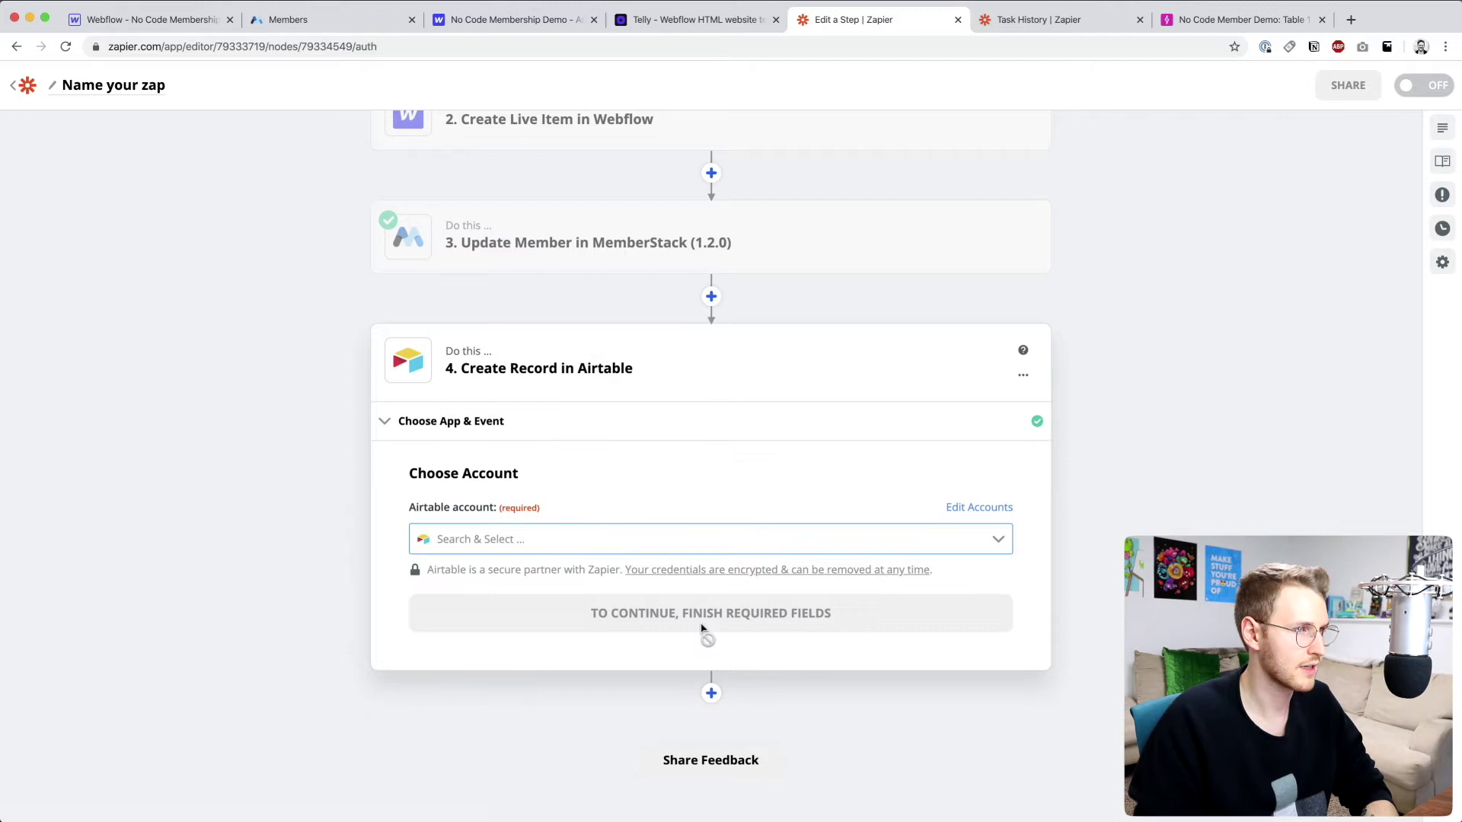
Step: Select the existing Airtable account for the step instead of connecting a new one
{"action": "left_click", "coordinate": [648, 545]}
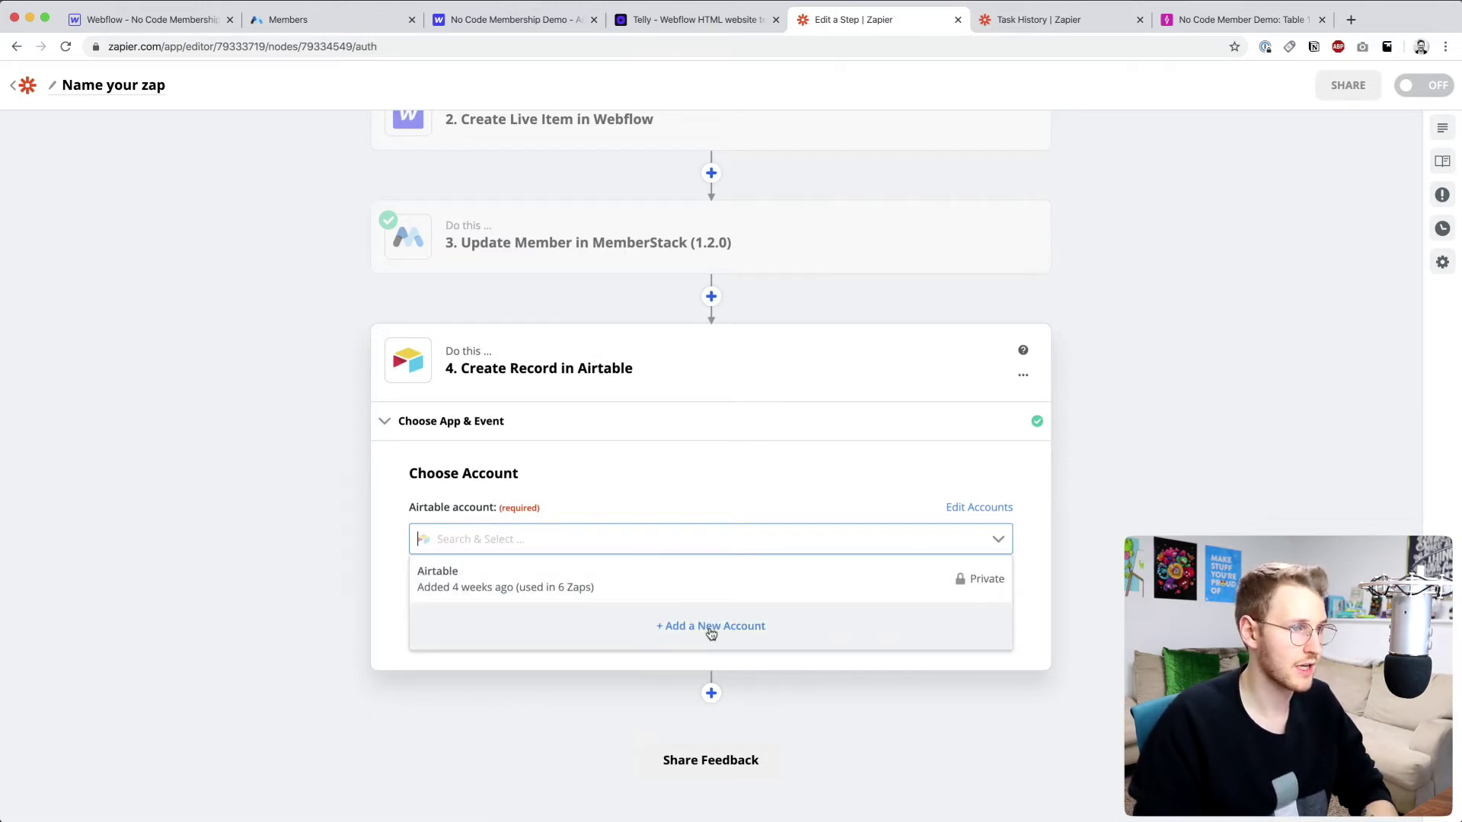
{"action": "left_click", "coordinate": [748, 627]}
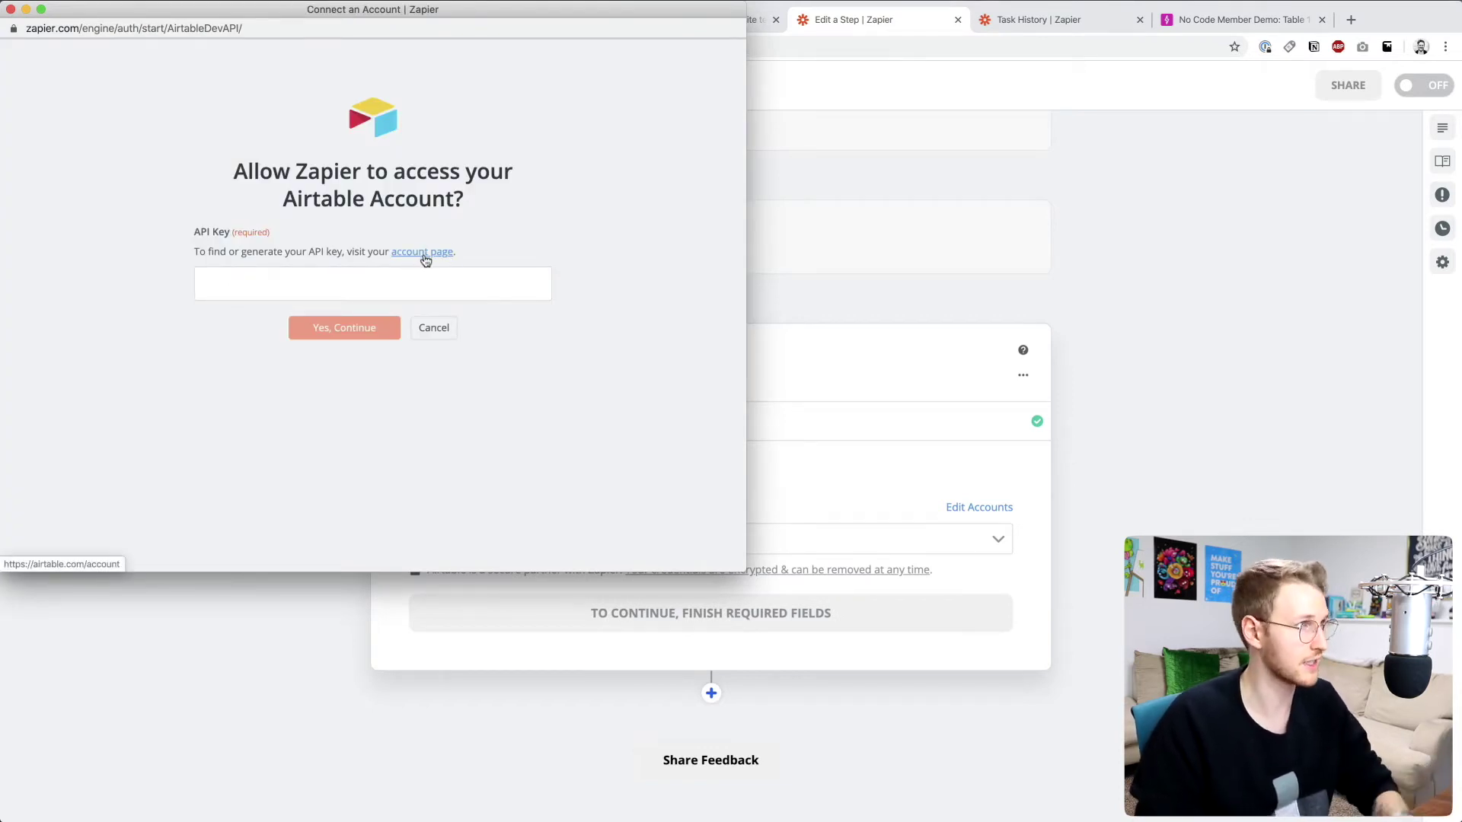
{"action": "left_click", "coordinate": [11, 9]}
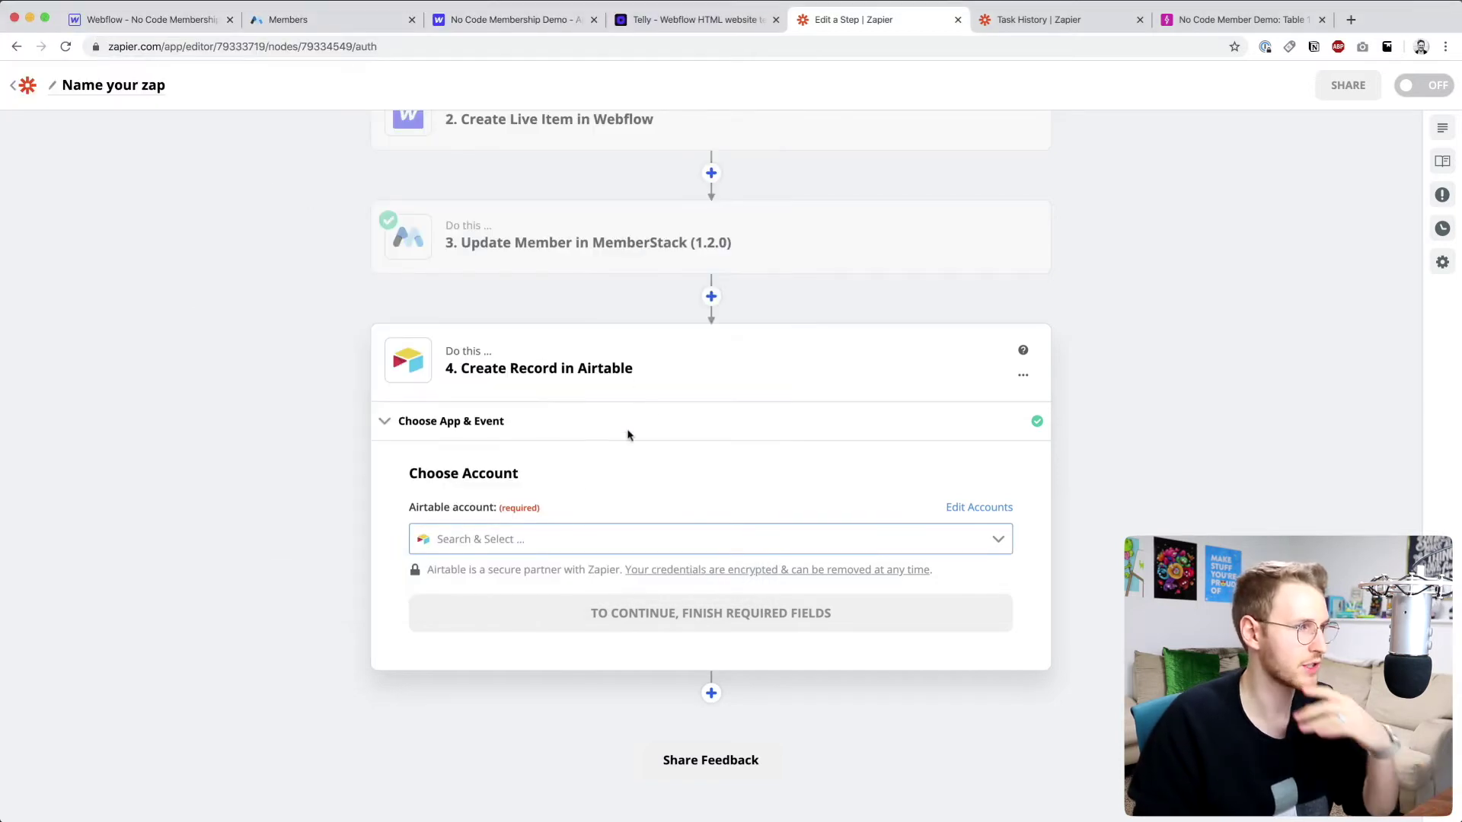
{"action": "left_click", "coordinate": [537, 533]}
{"action": "left_click", "coordinate": [523, 577]}
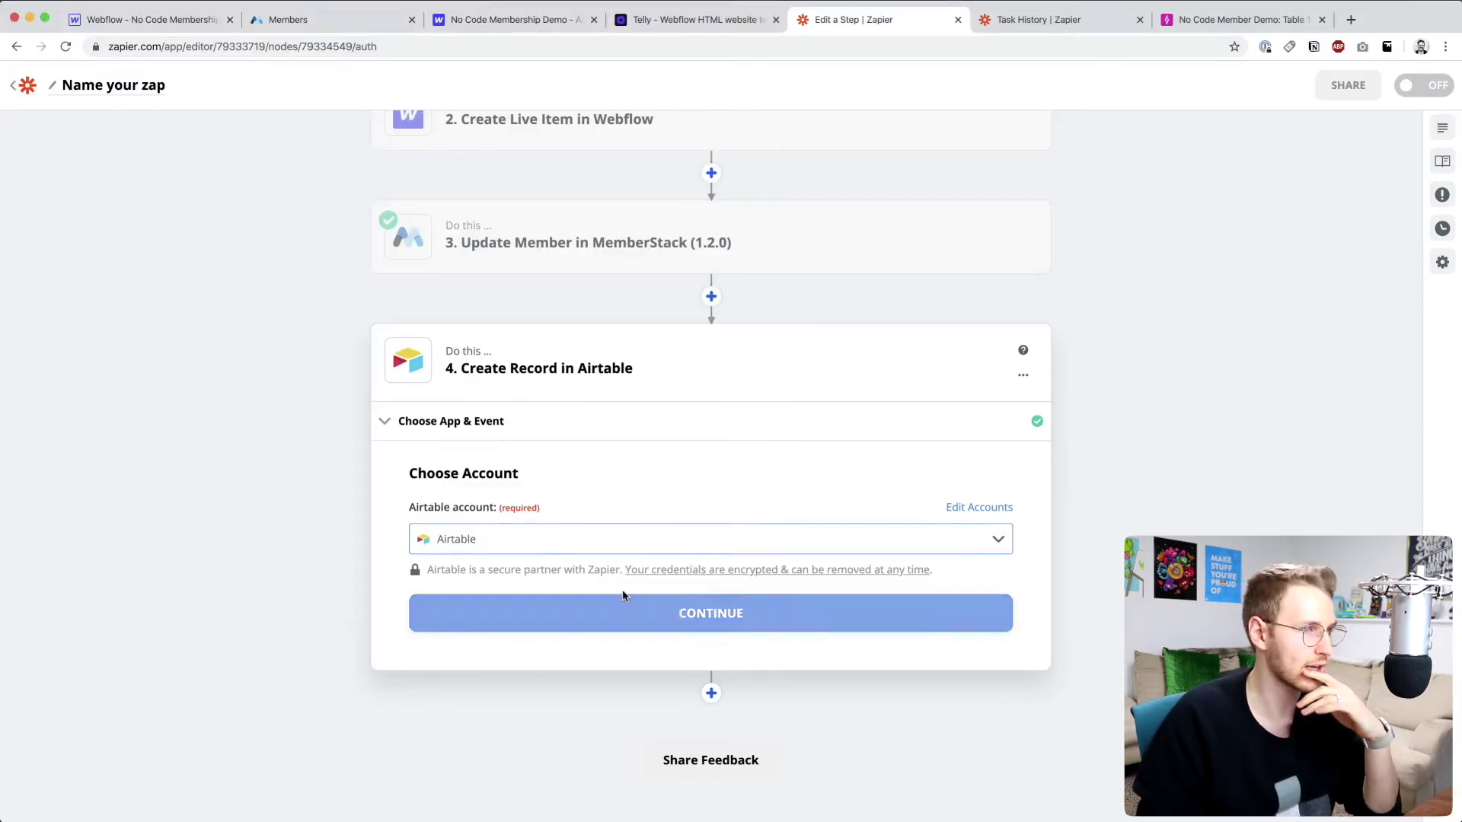
Step: Point the step at base No Code Member Demo and table Members
{"action": "left_click", "coordinate": [713, 616]}
{"action": "left_click", "coordinate": [683, 583]}
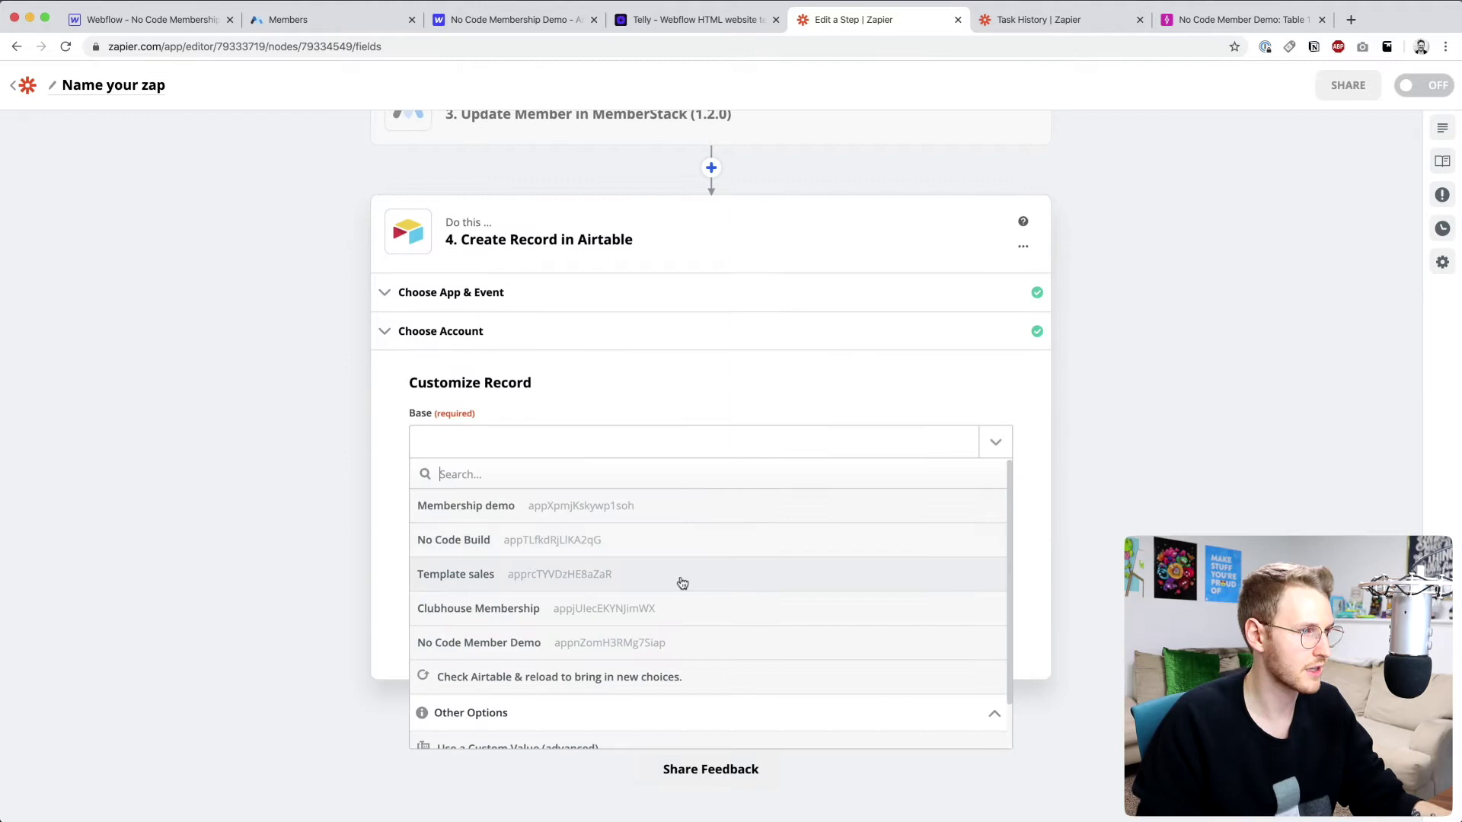
{"action": "scroll", "coordinate": [680, 582], "scroll_direction": "down", "scroll_amount": 1}
{"action": "left_click", "coordinate": [483, 605]}
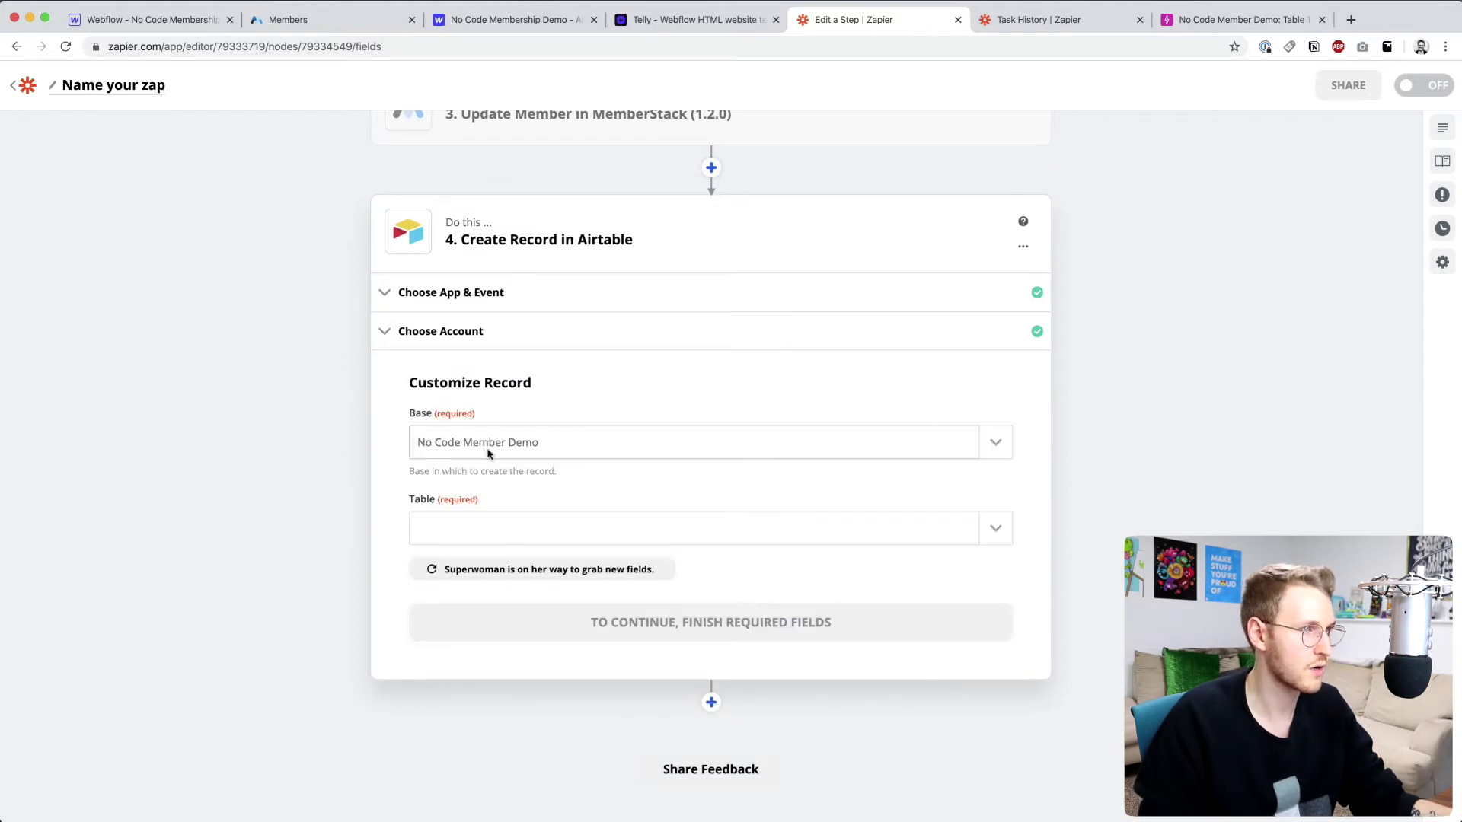
{"action": "left_click", "coordinate": [994, 529]}
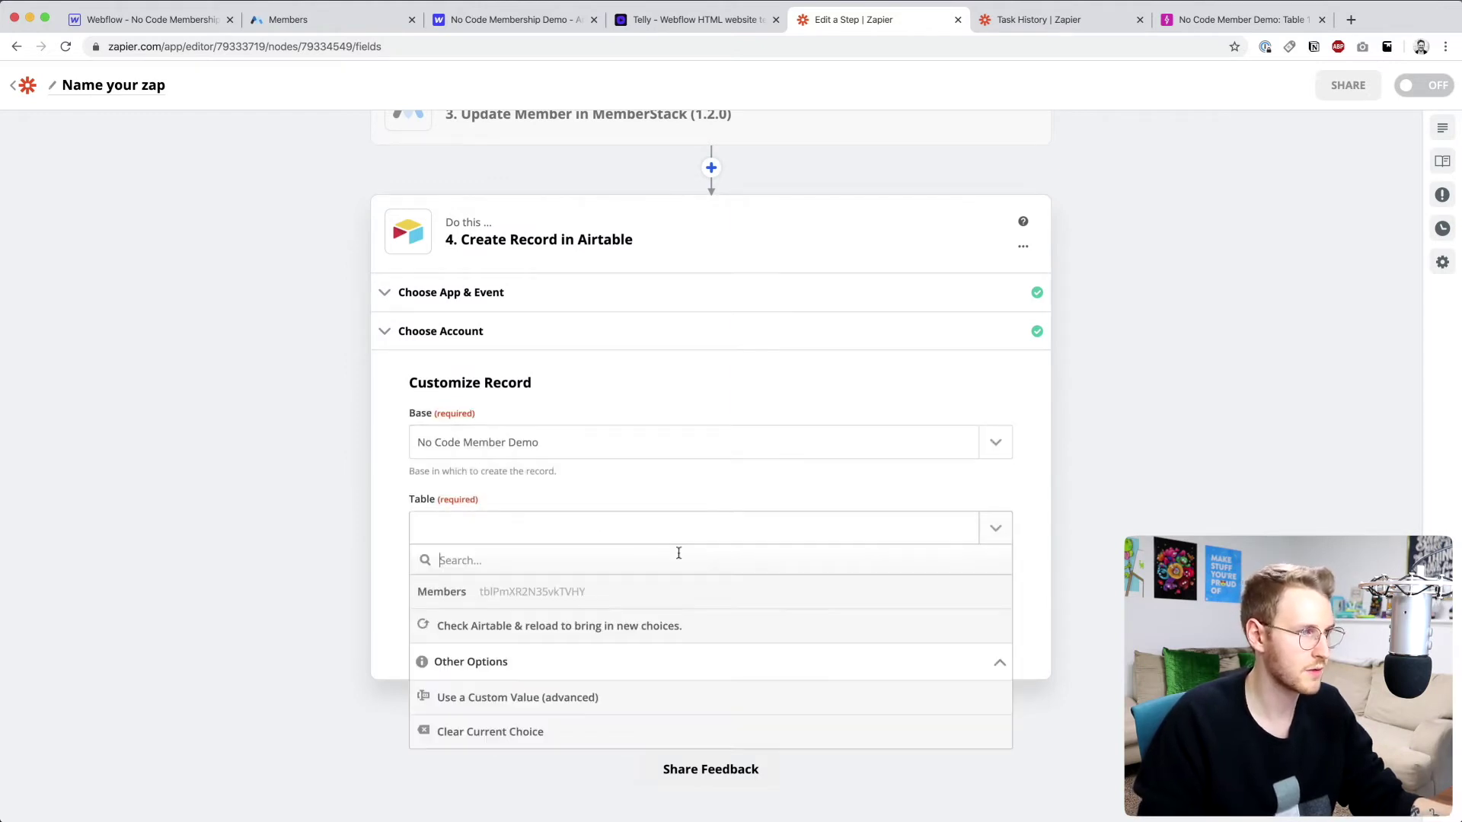
{"action": "left_click", "coordinate": [577, 599]}
{"action": "scroll", "coordinate": [459, 467], "scroll_direction": "up", "scroll_amount": 4}
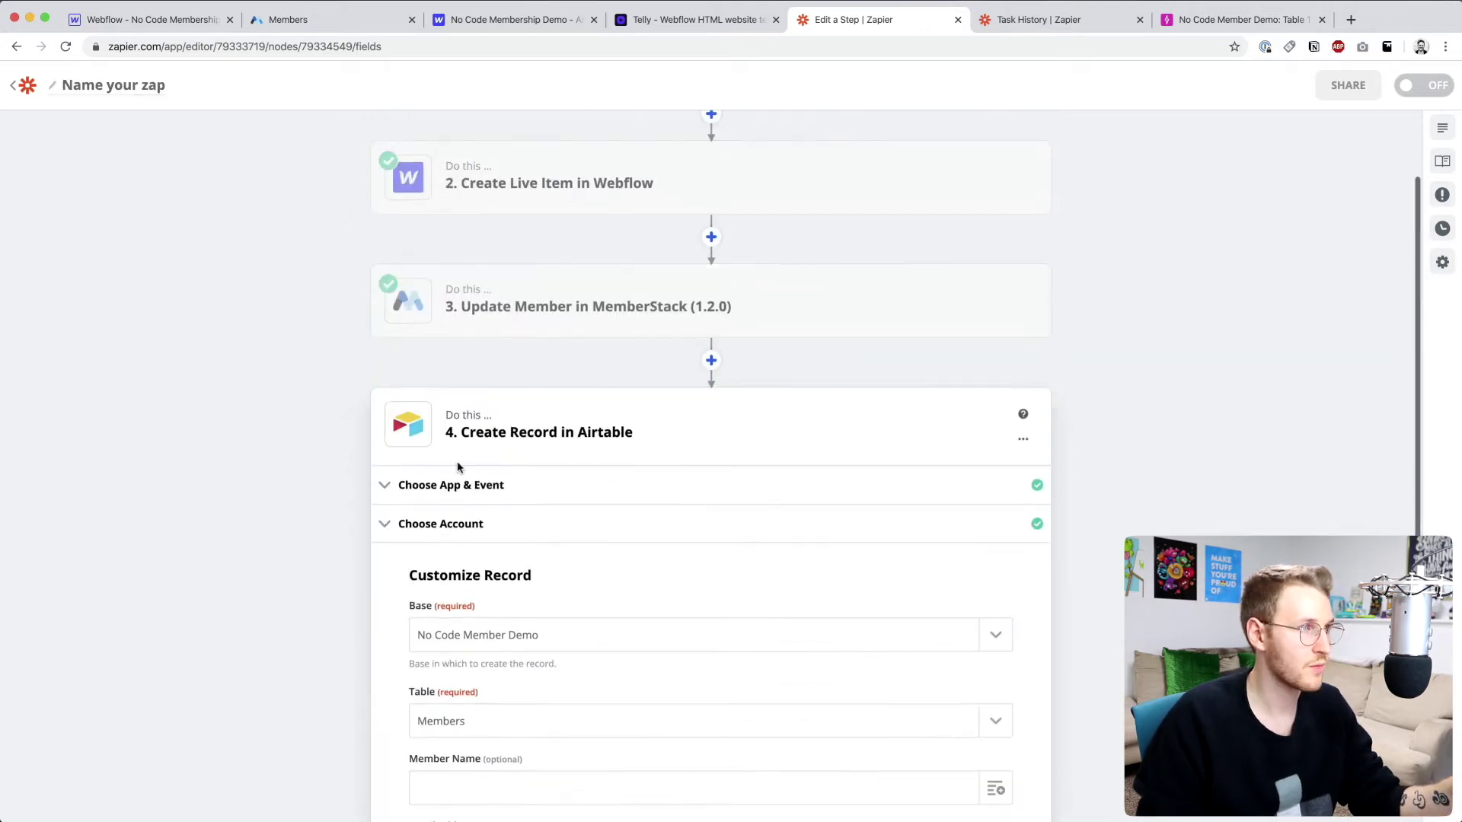
{"action": "scroll", "coordinate": [459, 468], "scroll_direction": "up", "scroll_amount": 1}
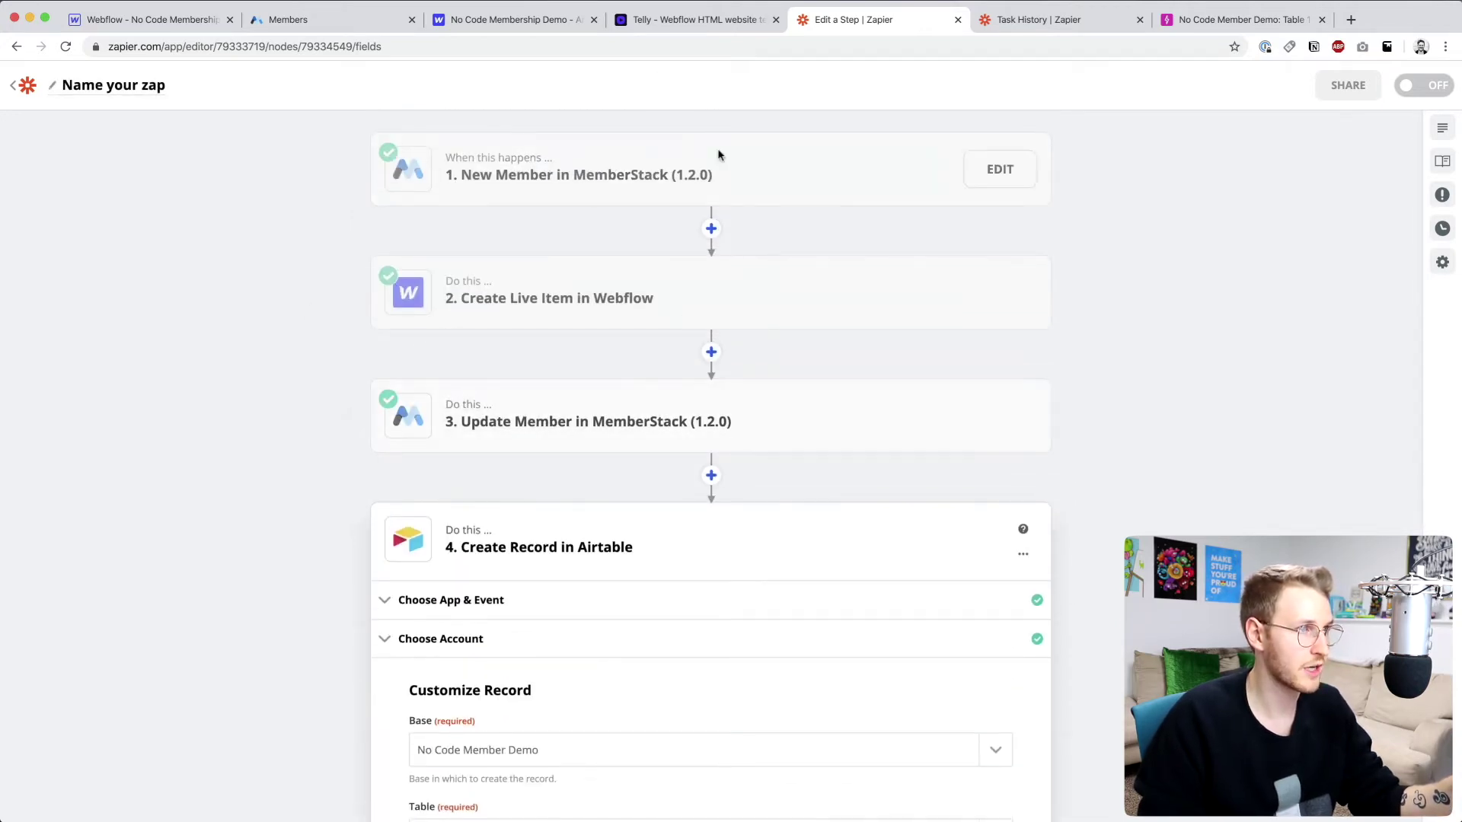
{"action": "scroll", "coordinate": [588, 392], "scroll_direction": "down", "scroll_amount": 5}
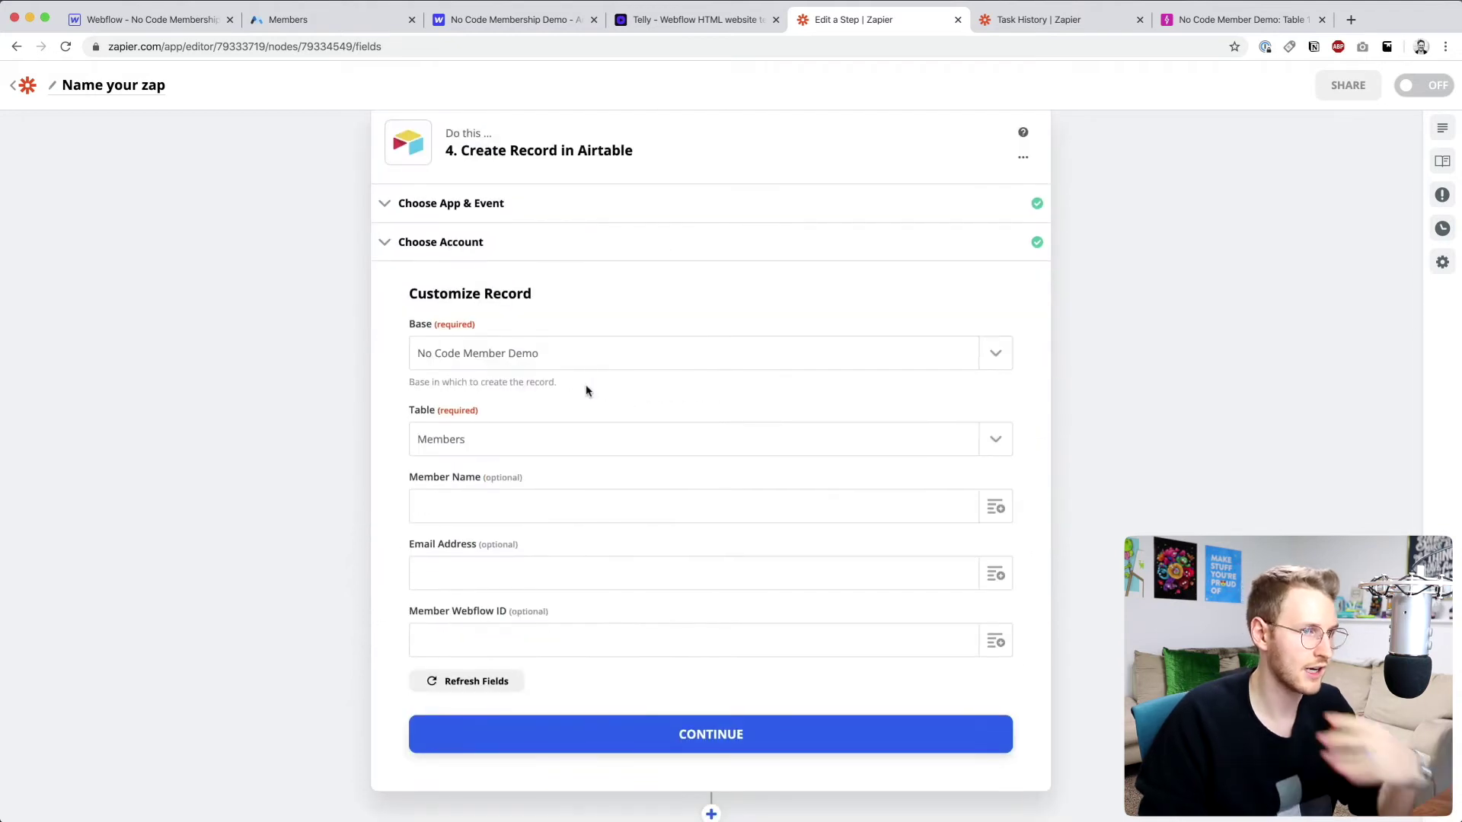
Step: Map Member Name, Email Address and Member Webflow ID to the Webflow item's name, email and ID
{"action": "left_click", "coordinate": [994, 508]}
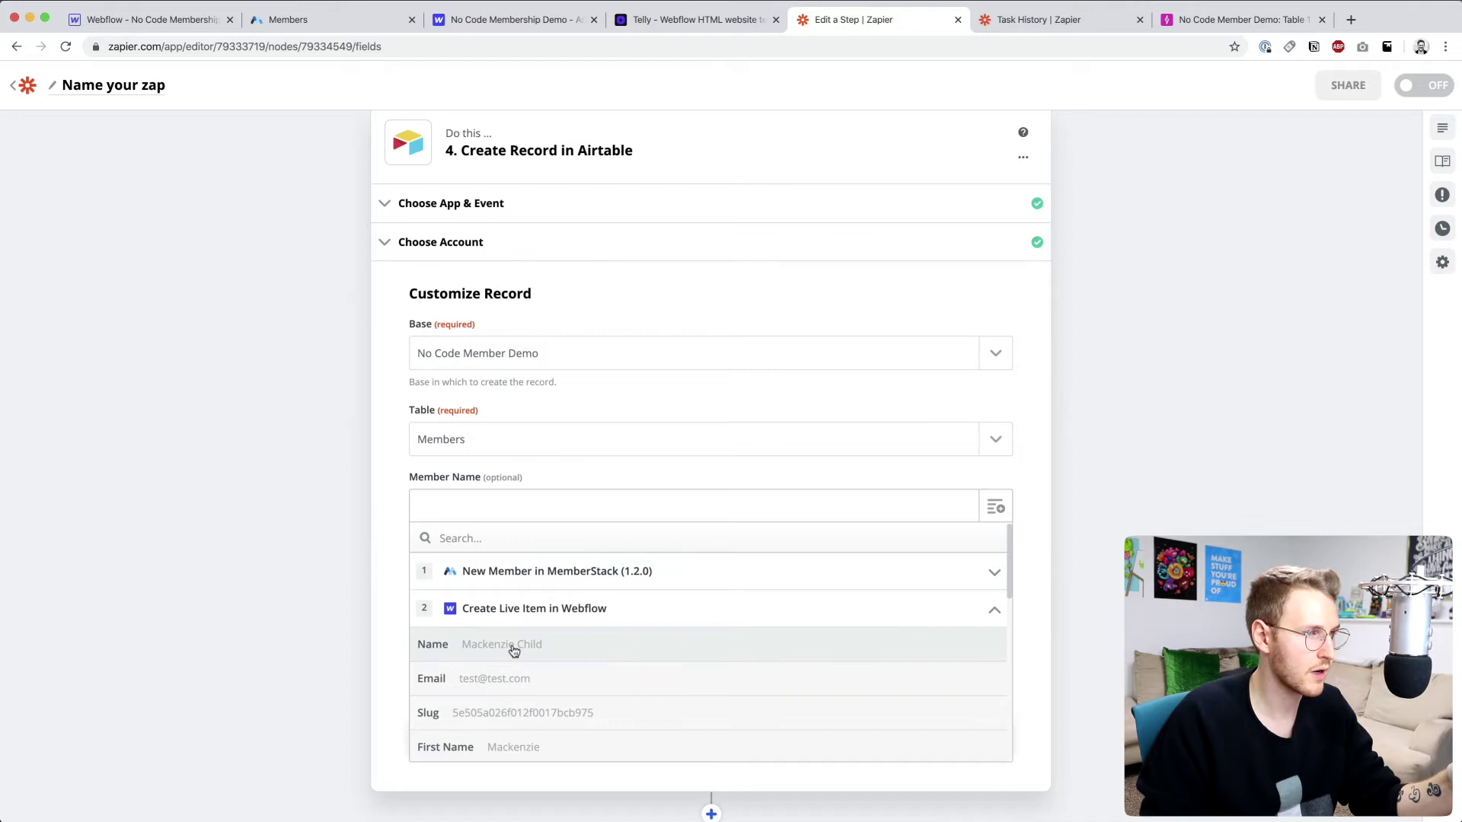
{"action": "left_click", "coordinate": [512, 648]}
{"action": "left_click", "coordinate": [967, 575]}
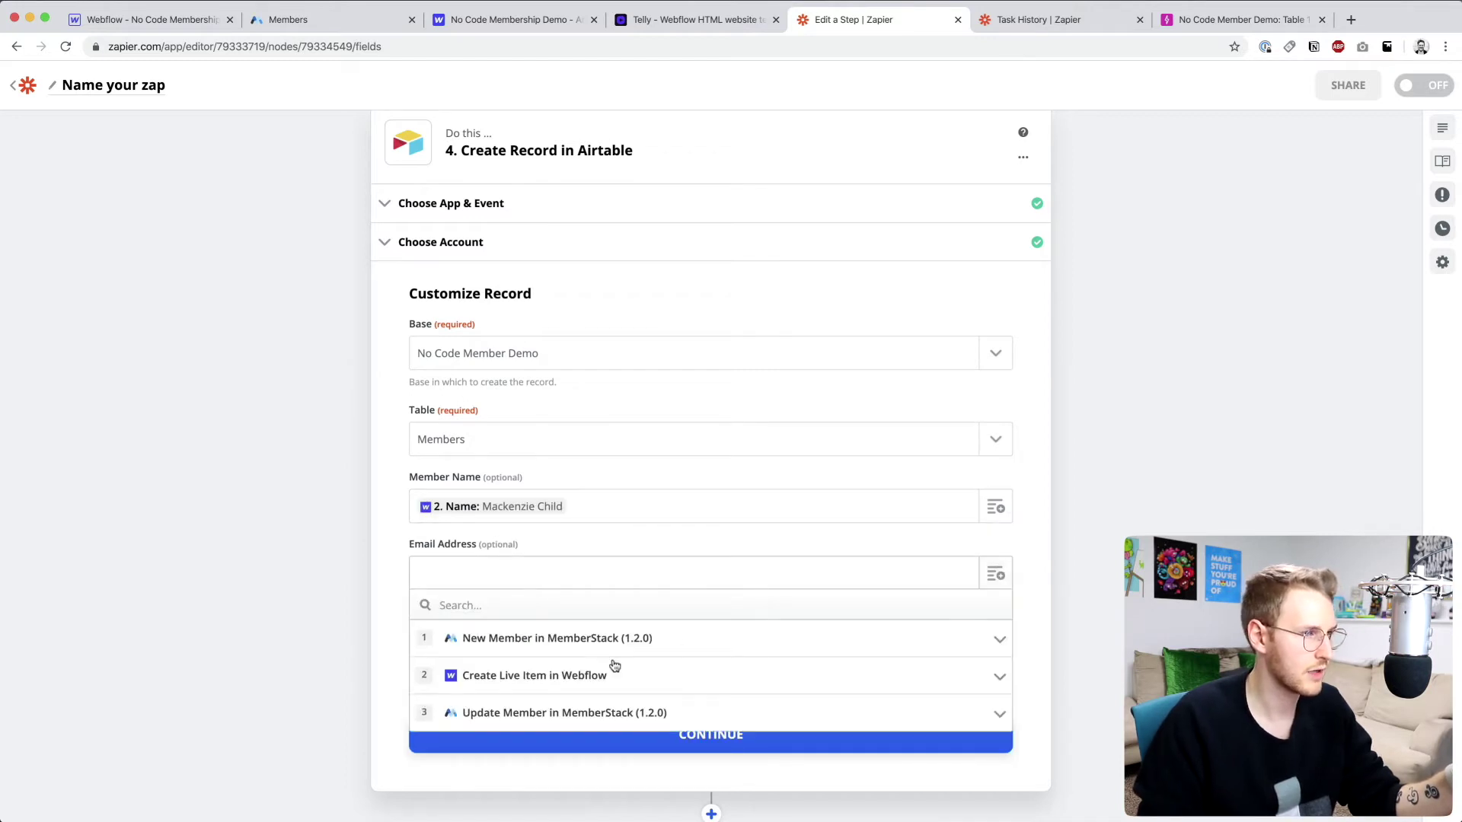
{"action": "left_click", "coordinate": [593, 678]}
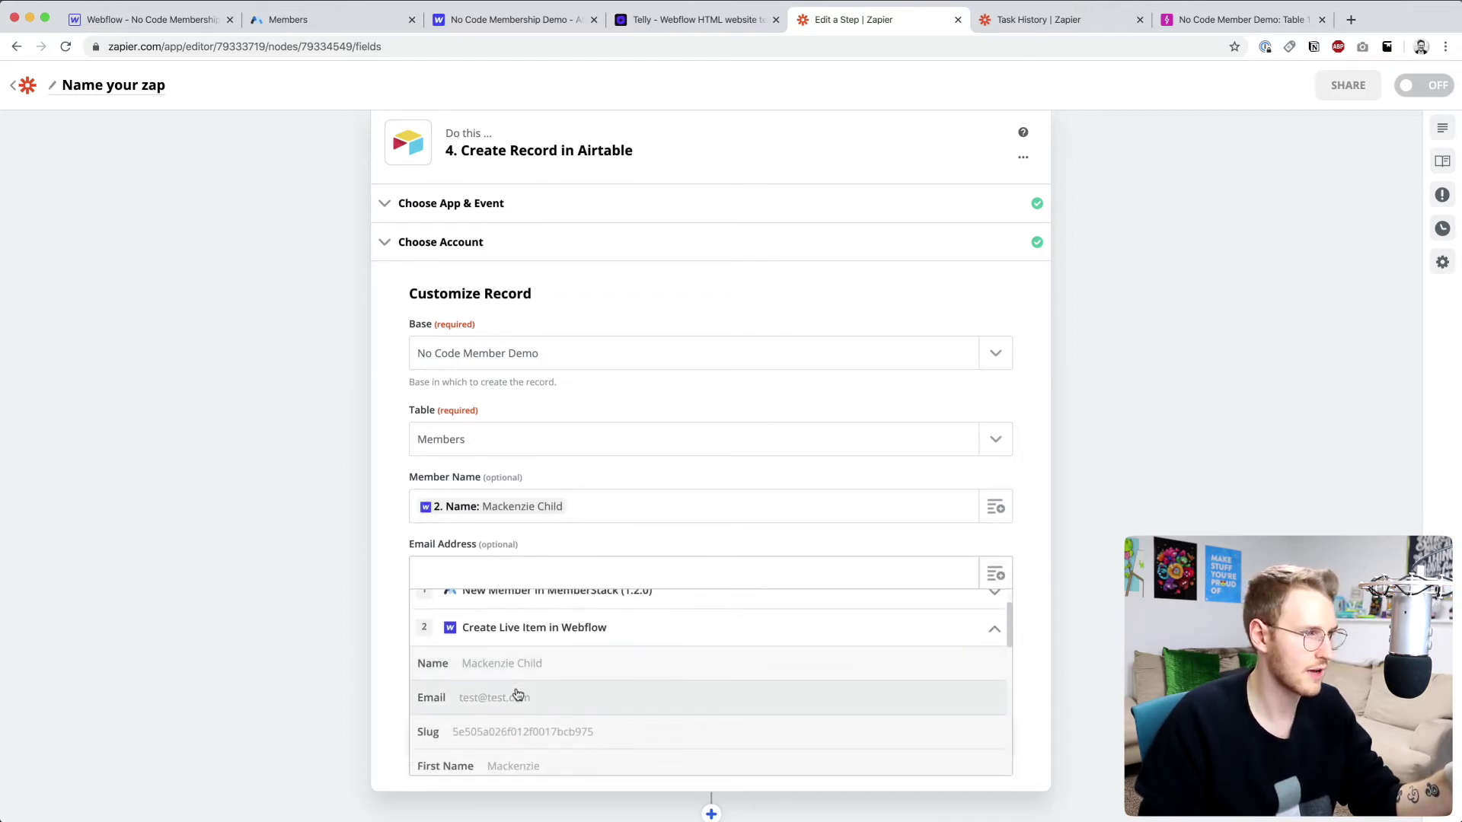
{"action": "left_click", "coordinate": [516, 695]}
{"action": "left_click", "coordinate": [998, 643]}
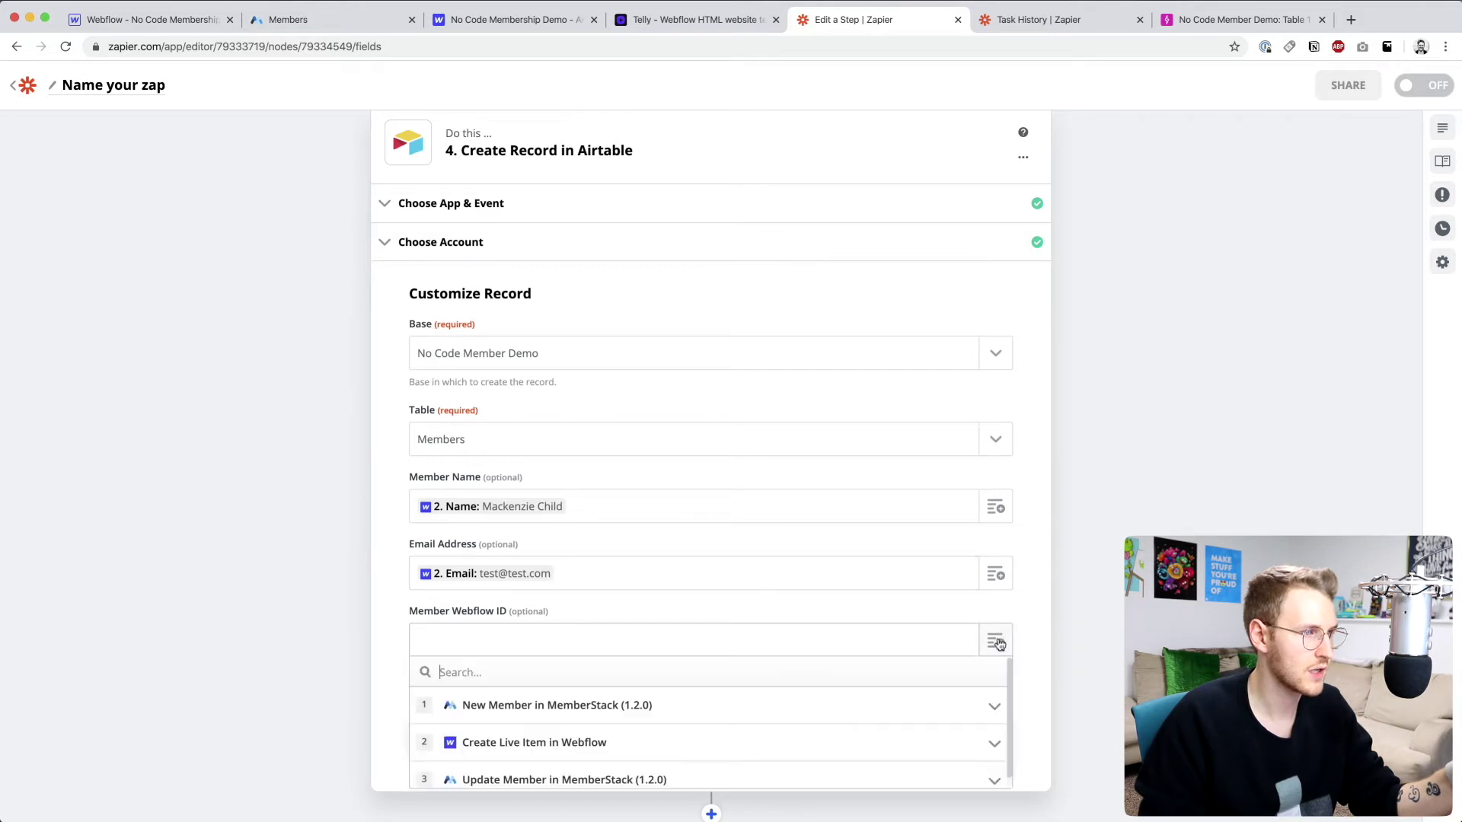
{"action": "scroll", "coordinate": [677, 638], "scroll_direction": "down", "scroll_amount": 3}
{"action": "left_click", "coordinate": [543, 624]}
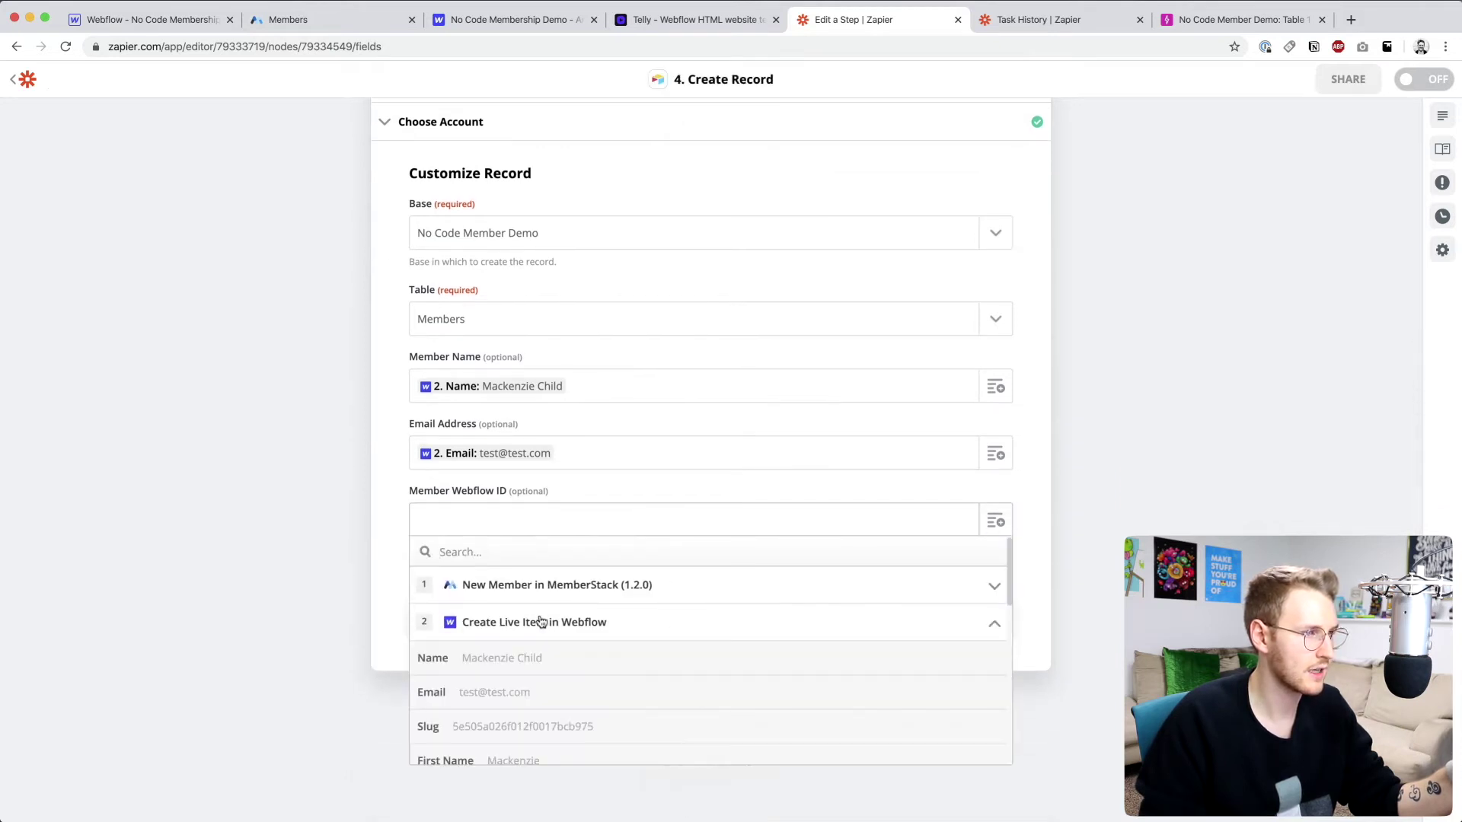
{"action": "scroll", "coordinate": [537, 621], "scroll_direction": "down", "scroll_amount": 5}
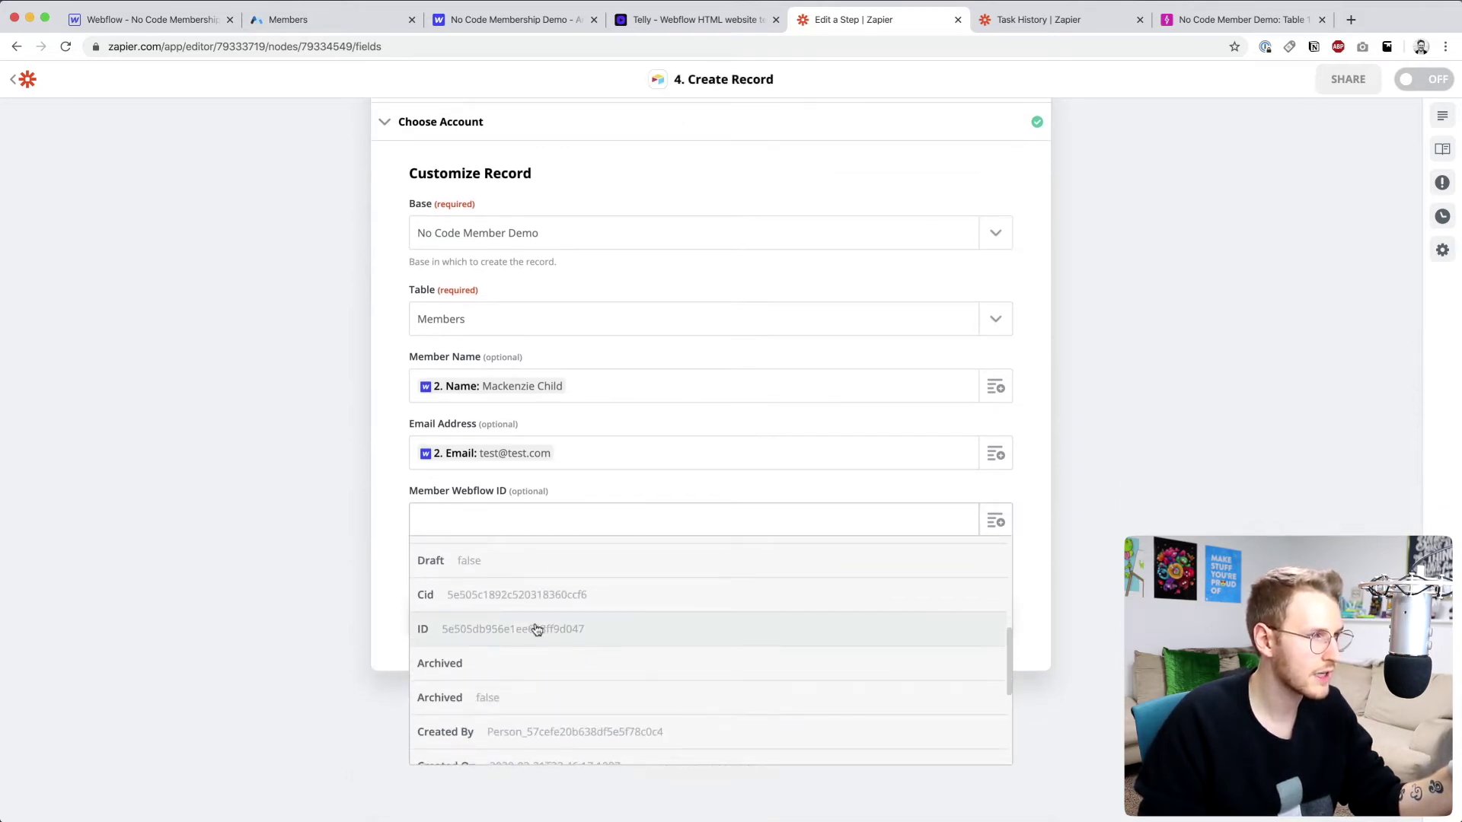
{"action": "left_click", "coordinate": [610, 630]}
Step: Send a test record to Airtable and check it in the base
{"action": "left_click", "coordinate": [610, 626]}
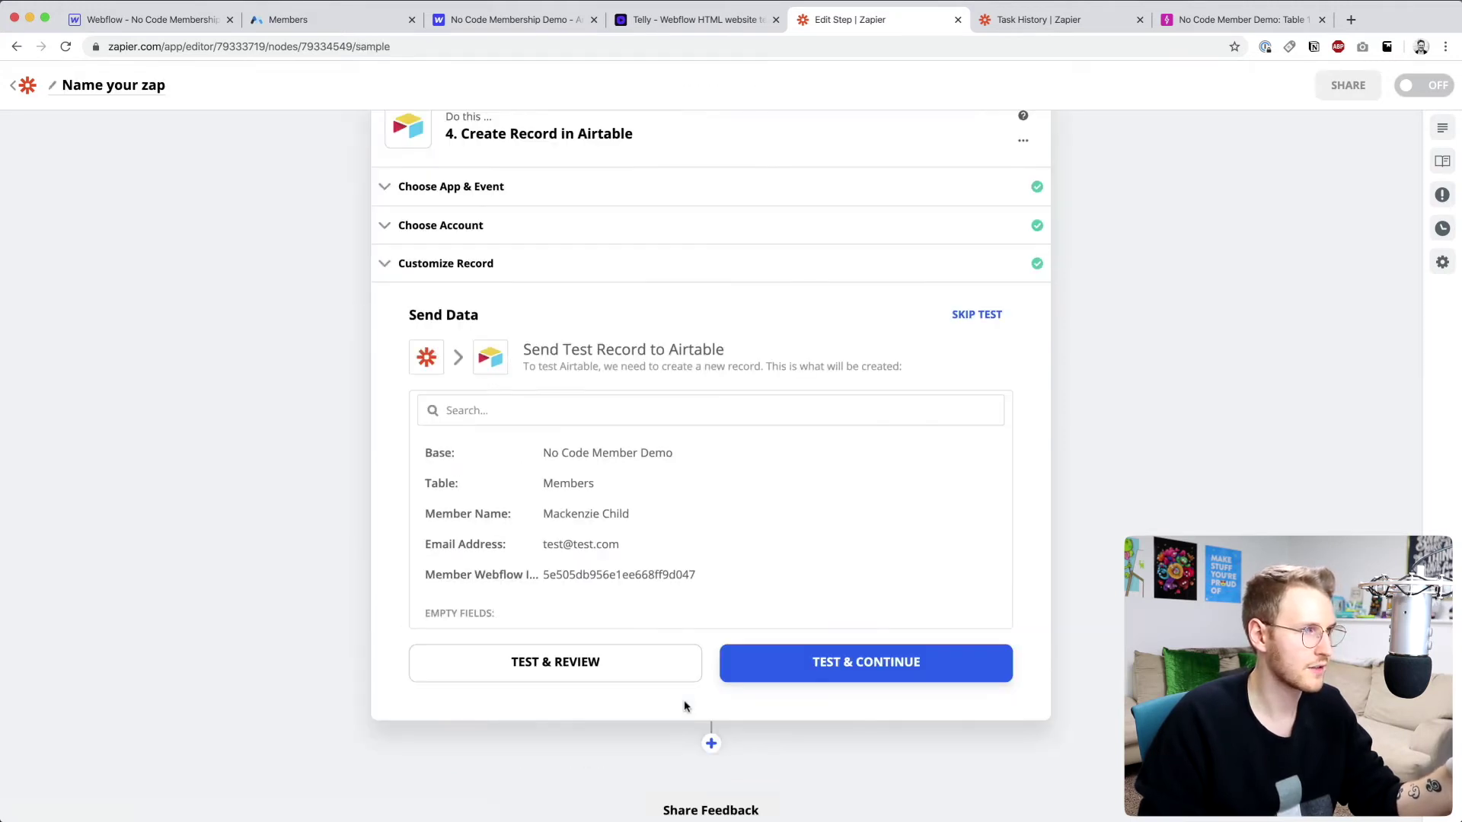
{"action": "left_click", "coordinate": [542, 664]}
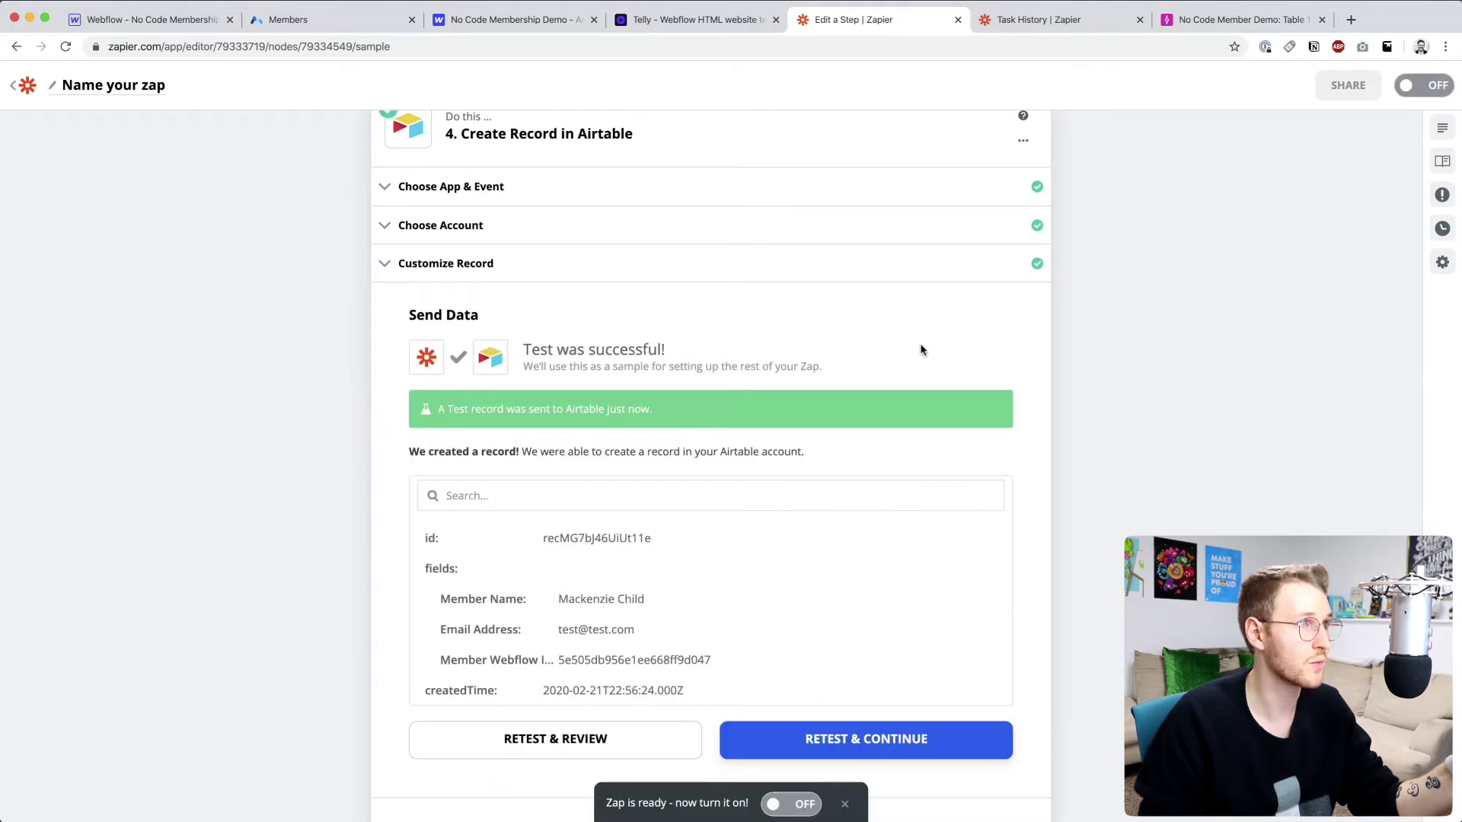
{"action": "left_click", "coordinate": [1235, 19]}
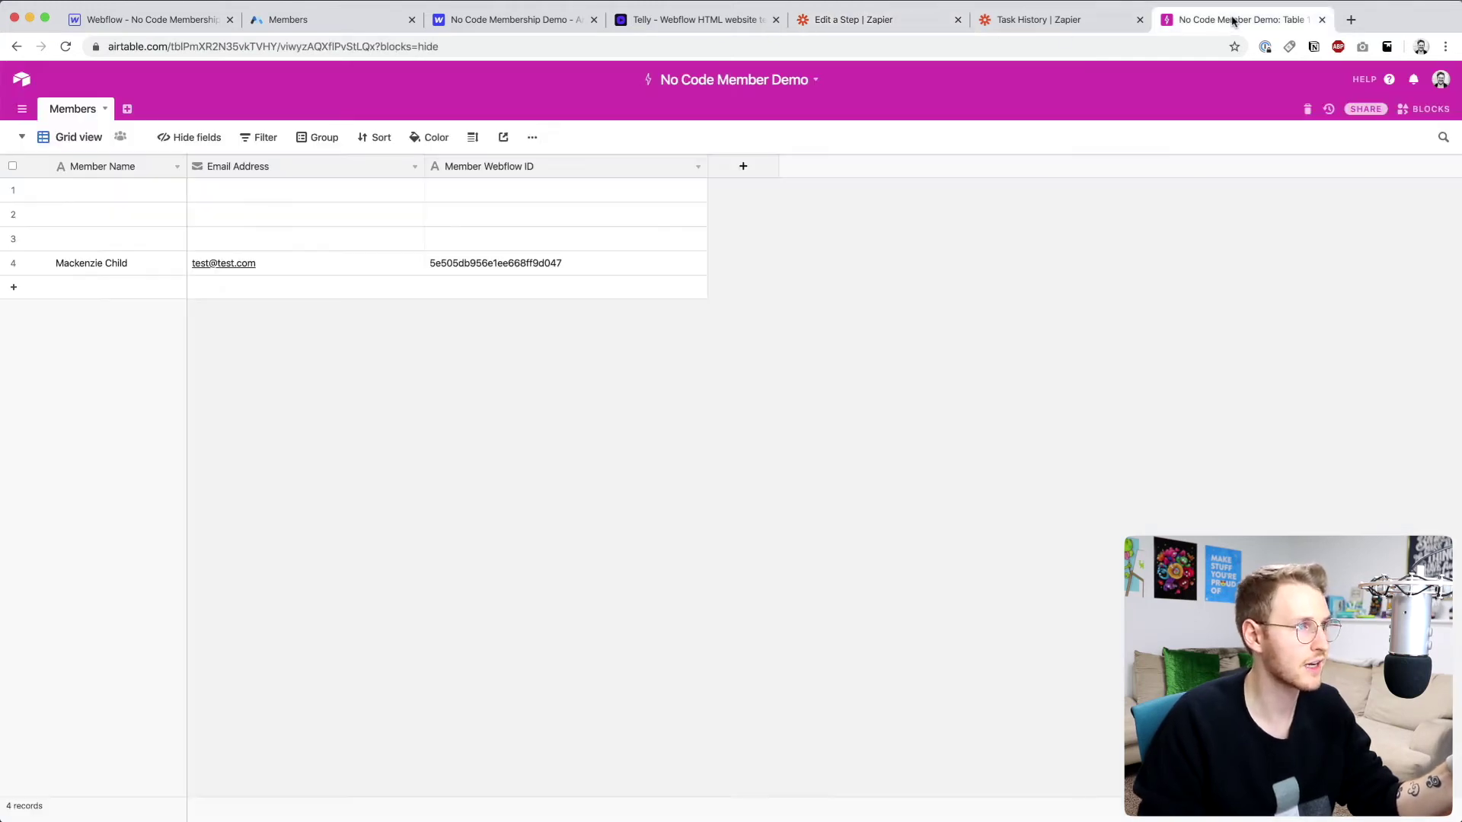
Step: Delete the three empty rows 1–3 from Members, then return to the Zapier step
{"action": "left_click", "coordinate": [88, 239]}
{"action": "left_click_drag", "start_coordinate": [103, 210], "coordinate": [107, 192]}
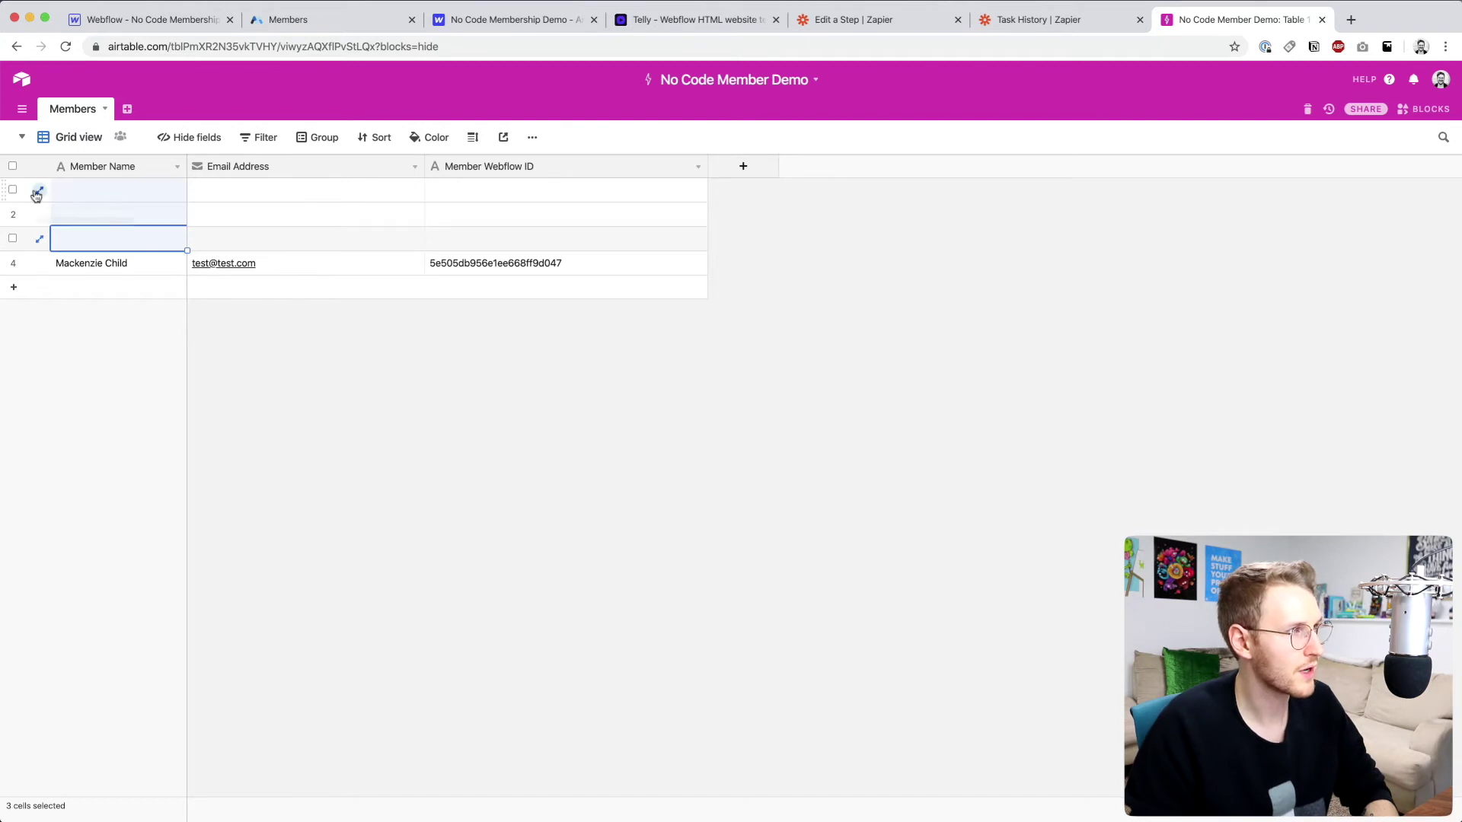
{"action": "left_click", "coordinate": [12, 189]}
{"action": "left_click", "coordinate": [12, 214]}
{"action": "left_click", "coordinate": [13, 238]}
{"action": "right_click", "coordinate": [107, 212]}
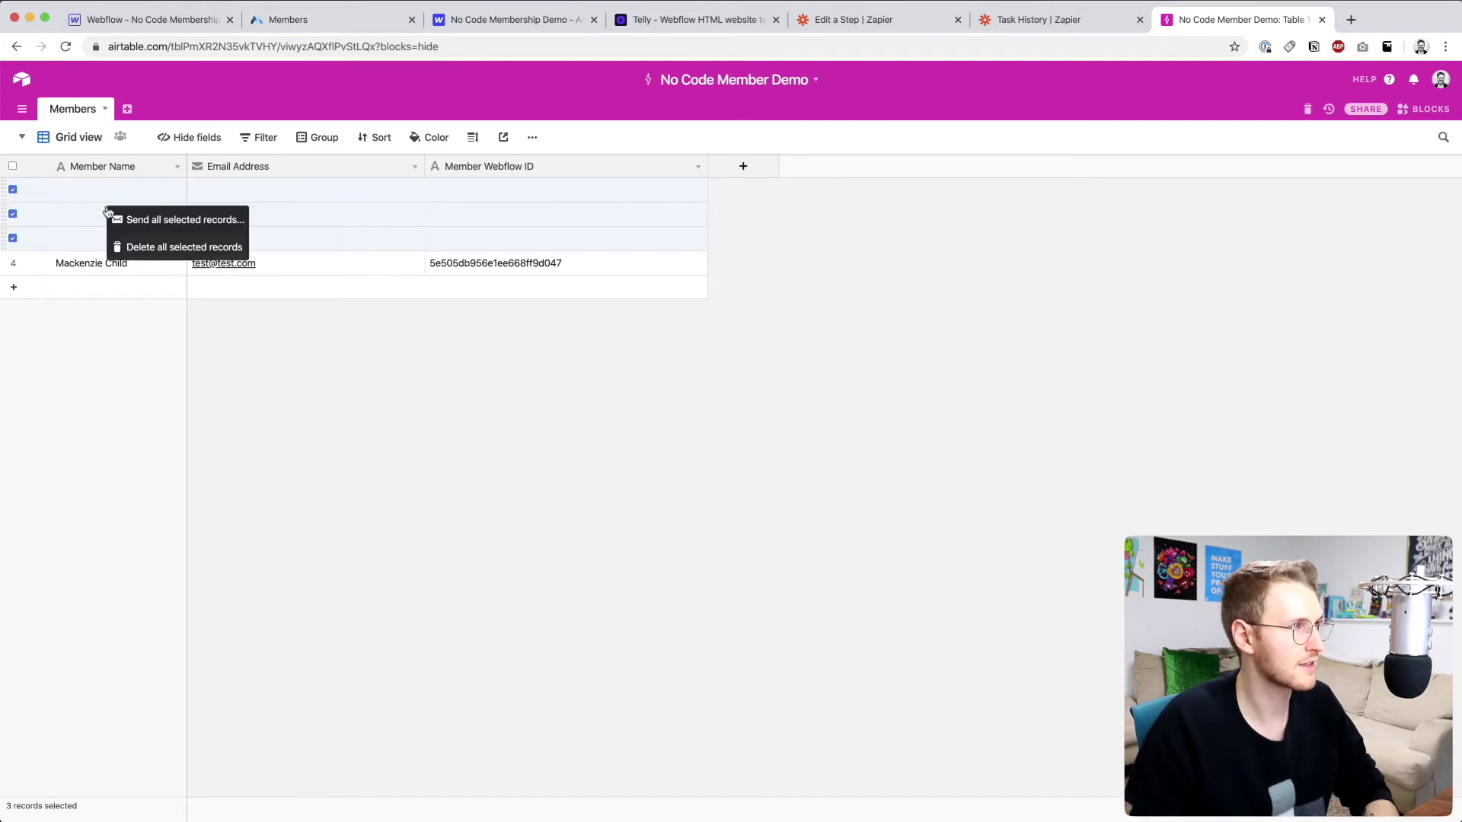
{"action": "left_click", "coordinate": [137, 247]}
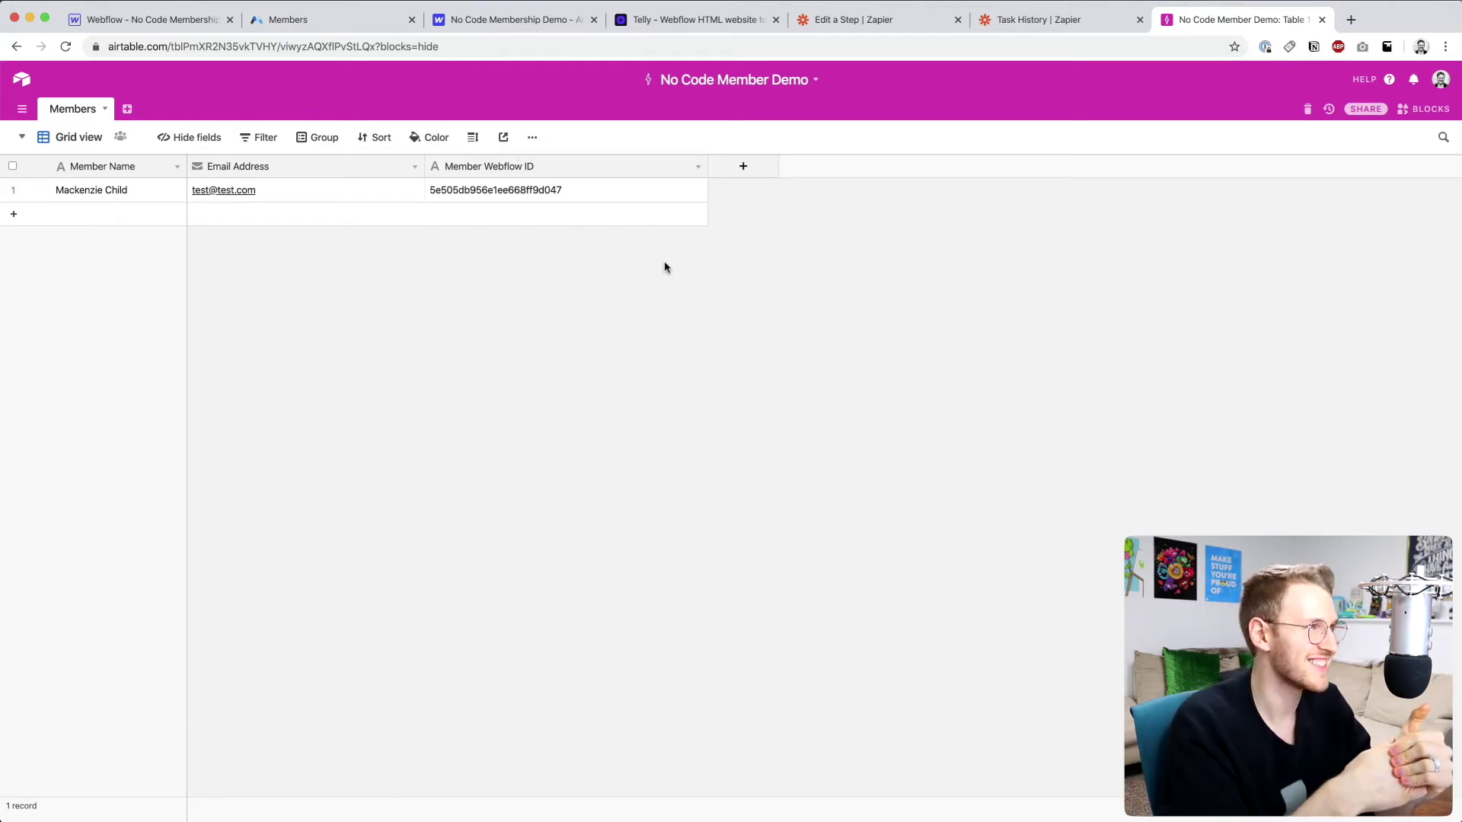
{"action": "left_click", "coordinate": [884, 28]}
{"action": "scroll", "coordinate": [835, 450], "scroll_direction": "down", "scroll_amount": 3}
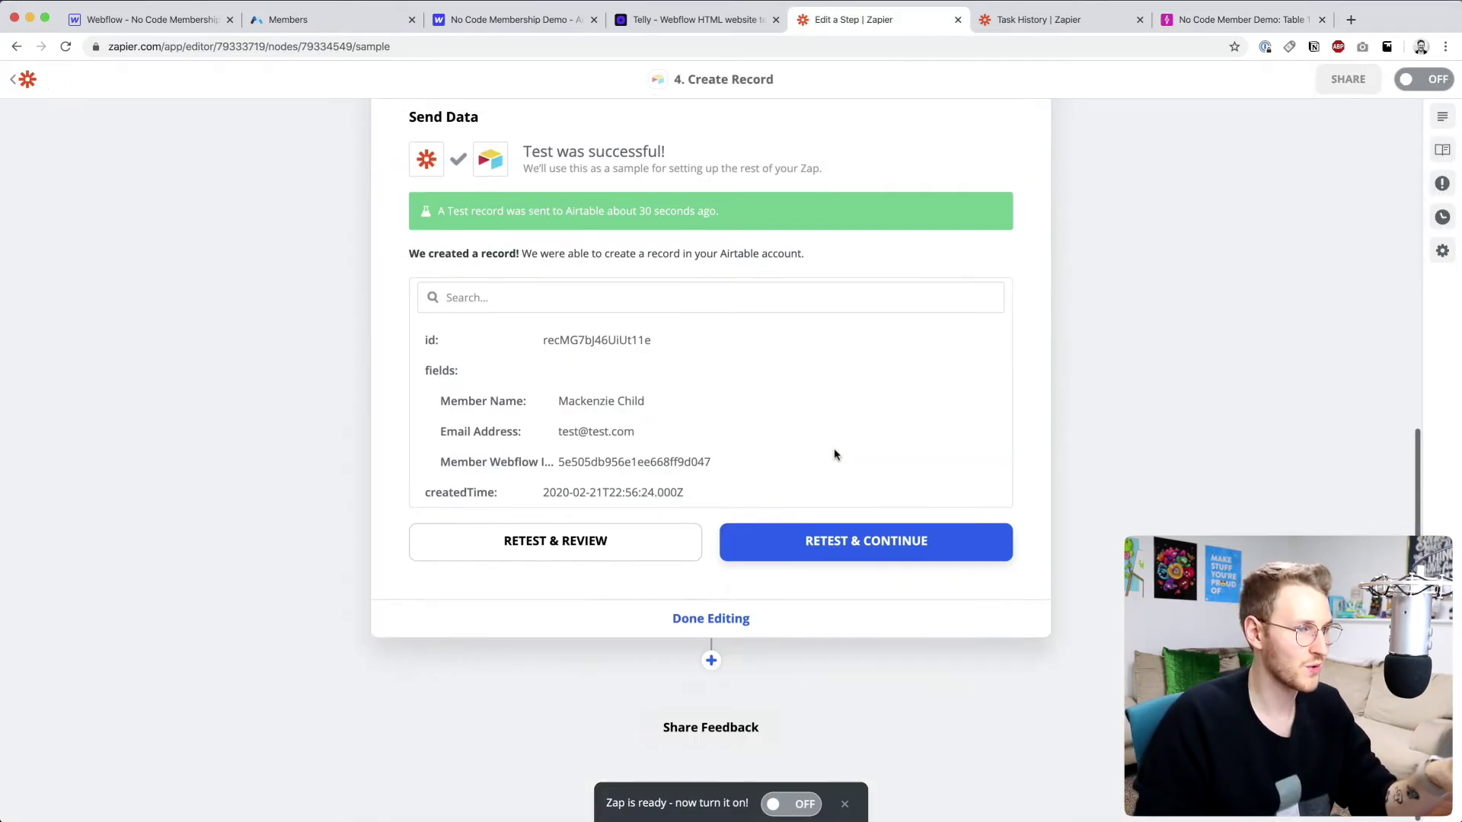
Step: Name the zap New Member Signup
{"action": "left_click", "coordinate": [718, 621]}
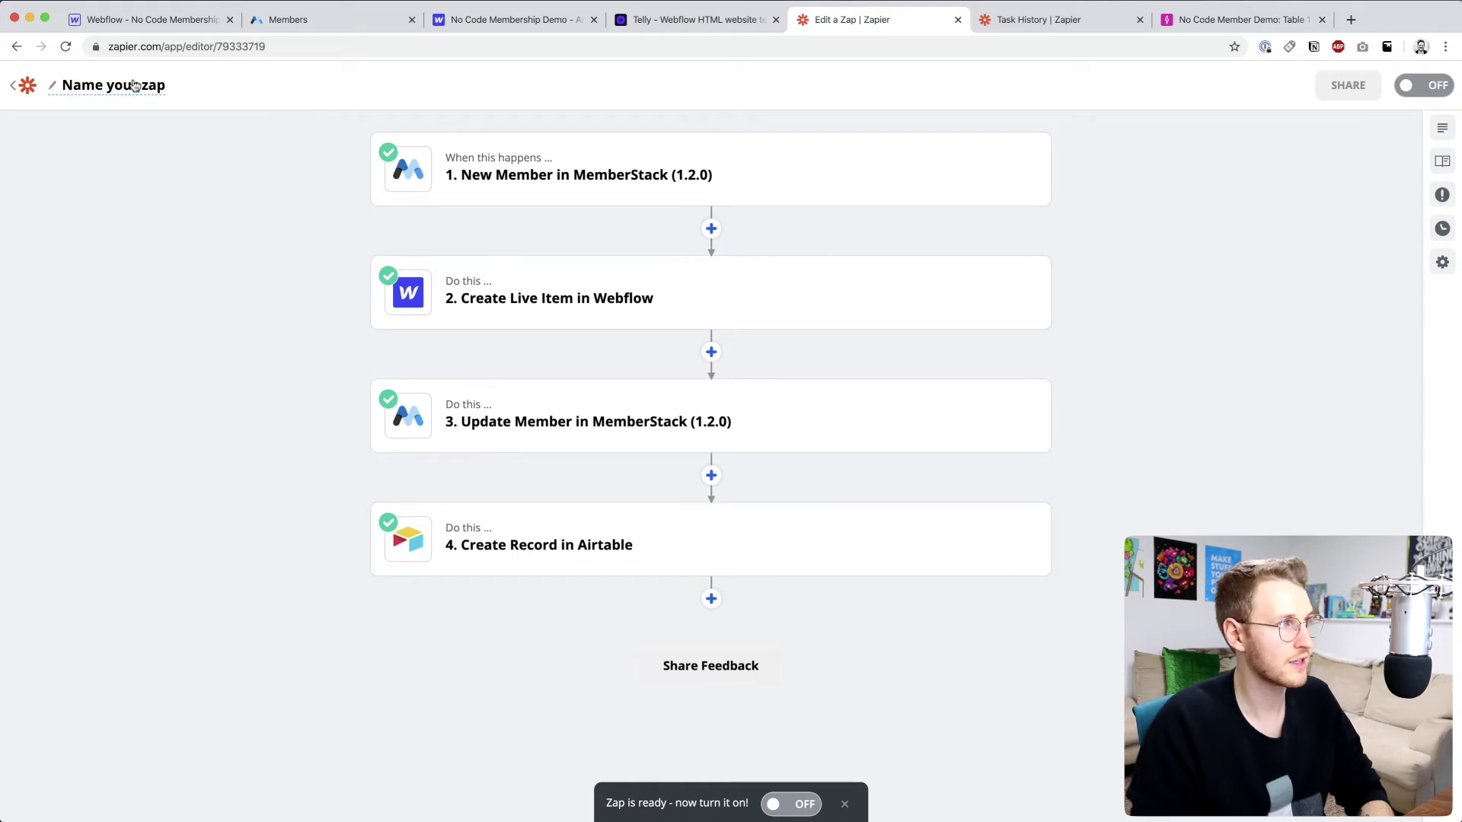
{"action": "left_click", "coordinate": [137, 89]}
{"action": "type", "text": "New M"}
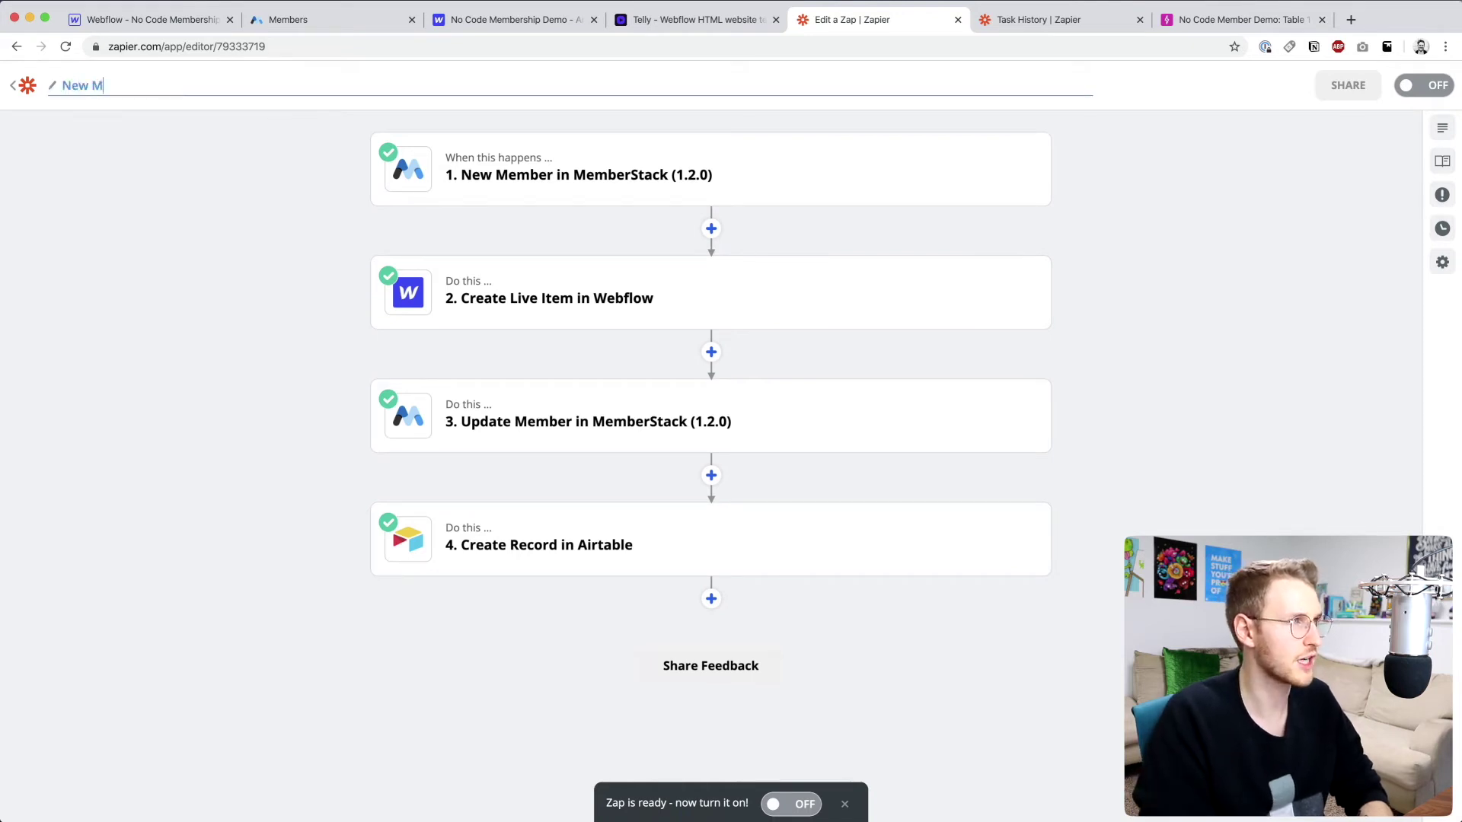
{"action": "type", "text": "ember"}
{"action": "key", "text": "super+a"}
{"action": "type", "text": "No"}
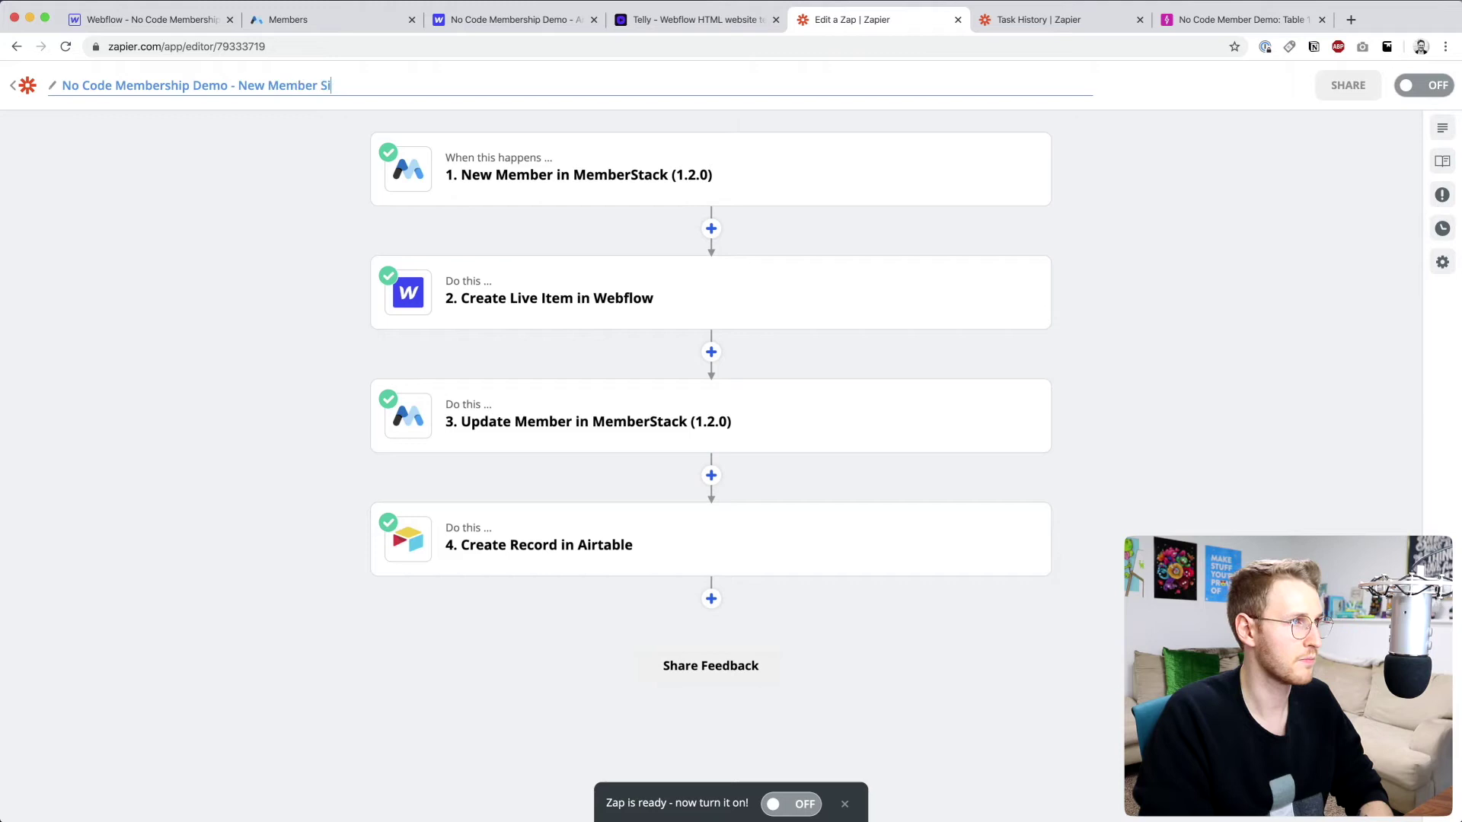
{"action": "key", "text": "Return"}
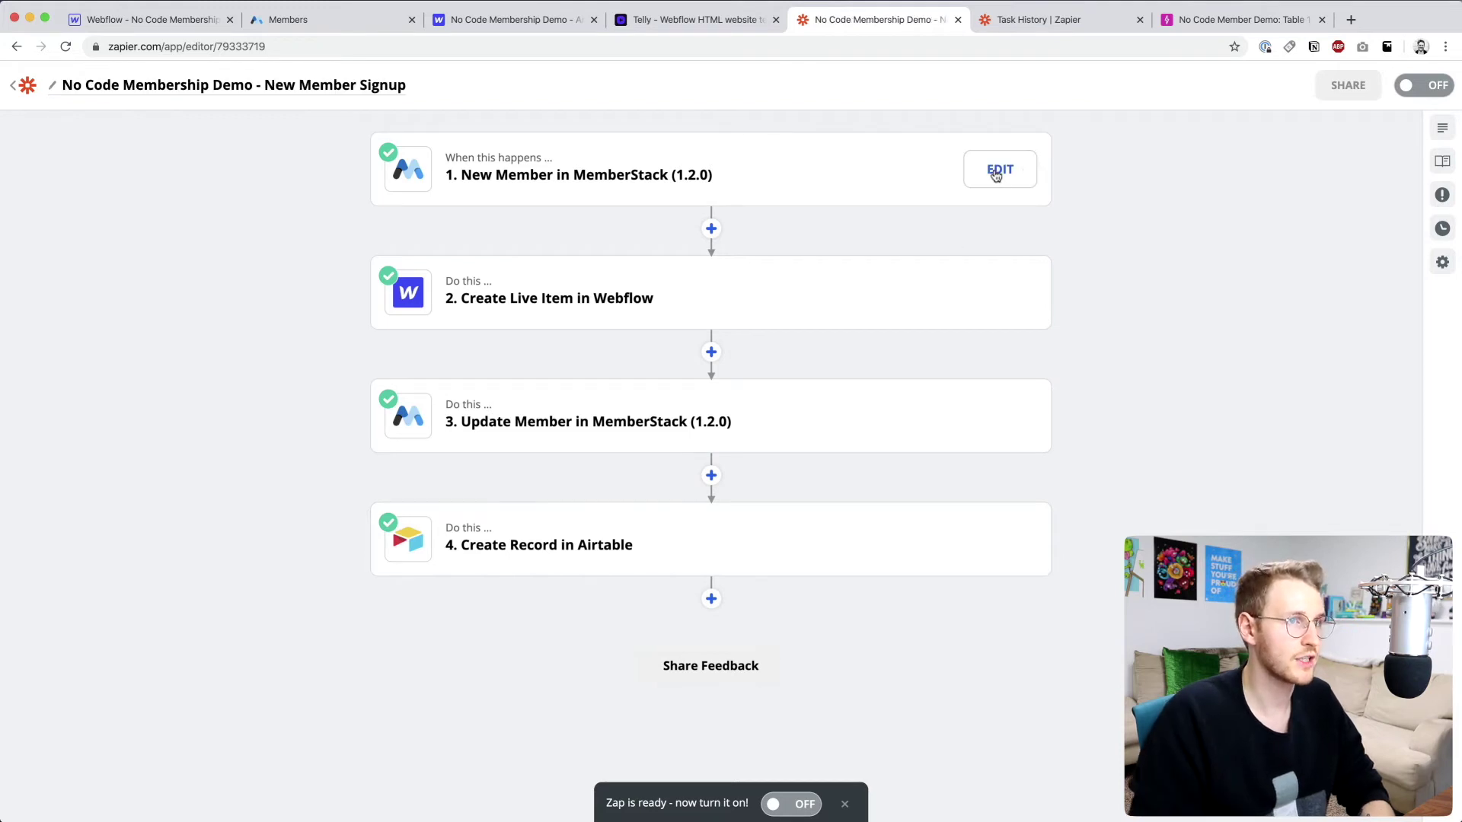
Step: Retitle the trigger step, and the Webflow step as 'Add member to member collection'
{"action": "left_click", "coordinate": [993, 172]}
{"action": "left_click", "coordinate": [1021, 168]}
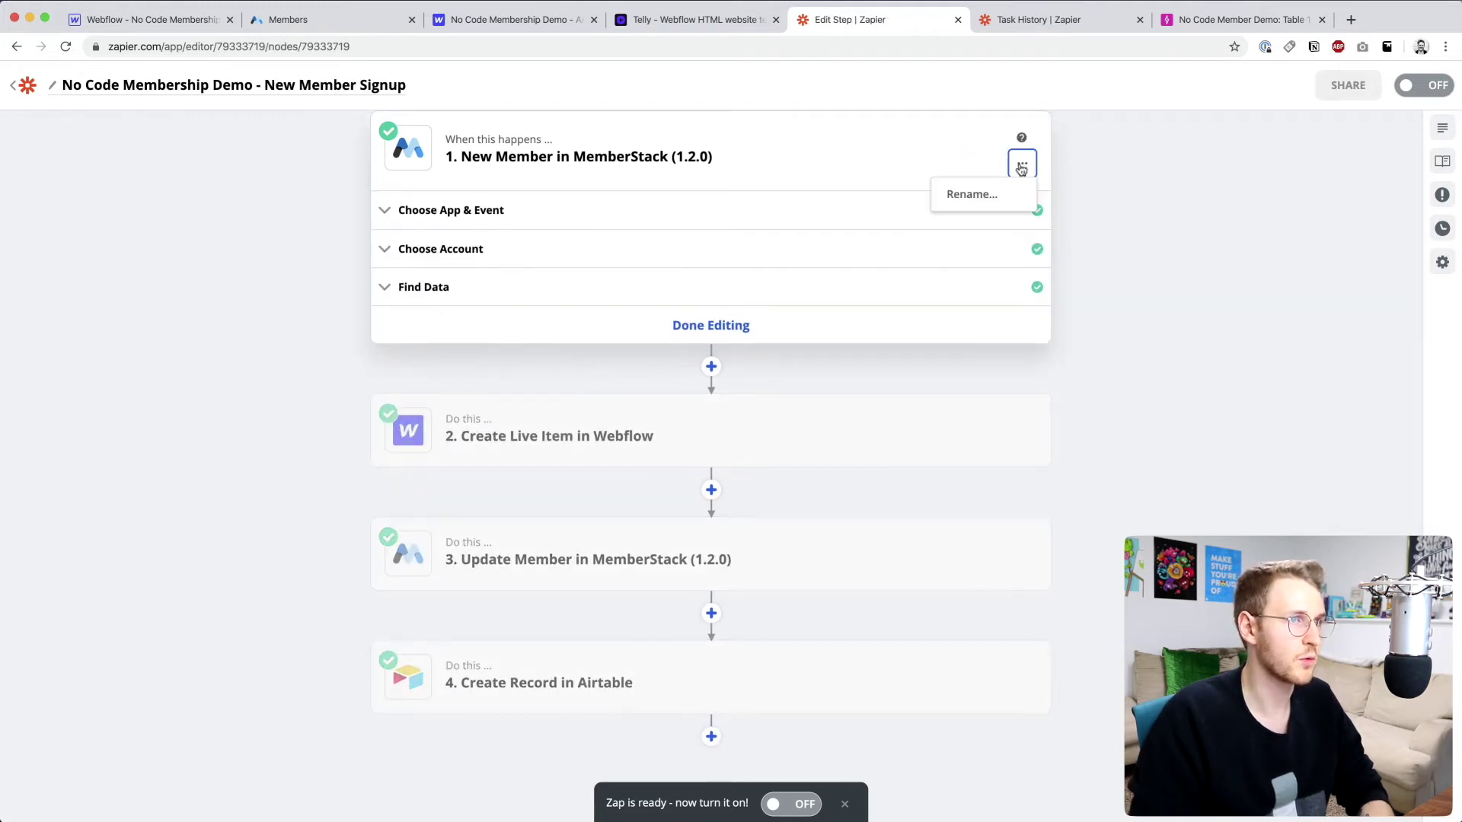
{"action": "left_click", "coordinate": [992, 195]}
{"action": "type", "text": "New member"}
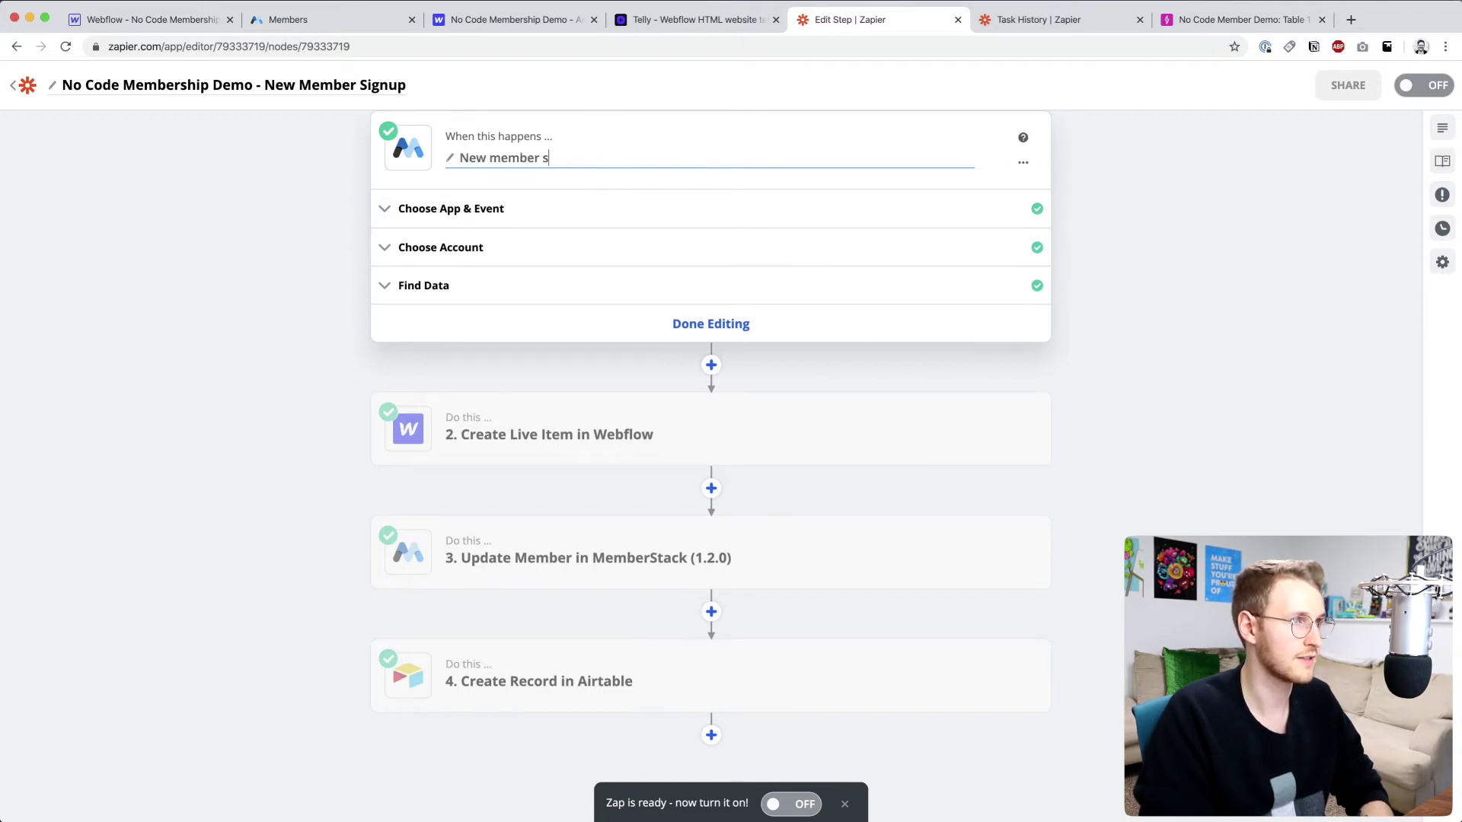
{"action": "type", "text": "s up"}
{"action": "key", "text": "Return"}
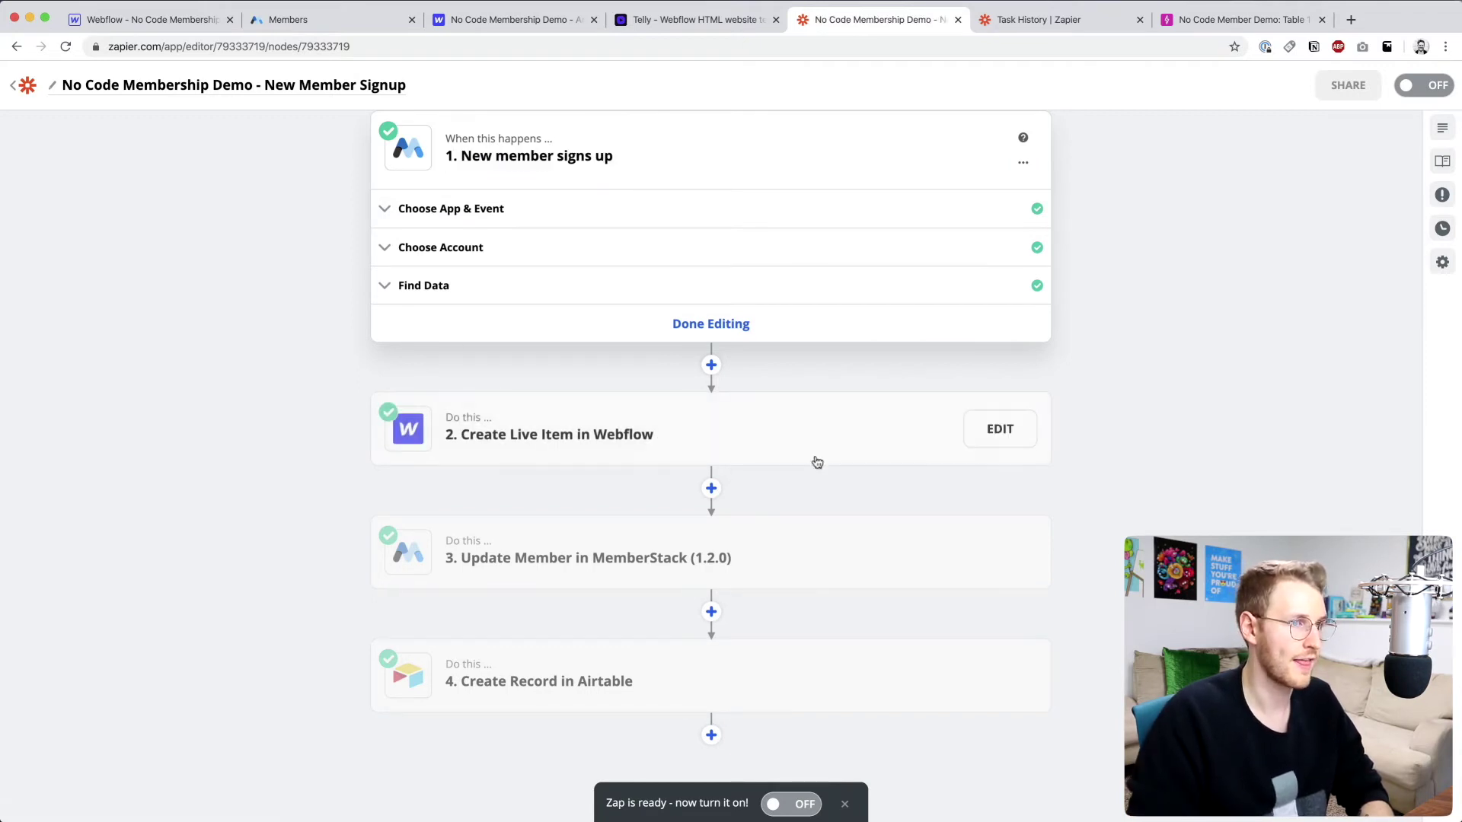
{"action": "left_click", "coordinate": [999, 428]}
{"action": "left_click", "coordinate": [1024, 184]}
{"action": "left_click", "coordinate": [974, 209]}
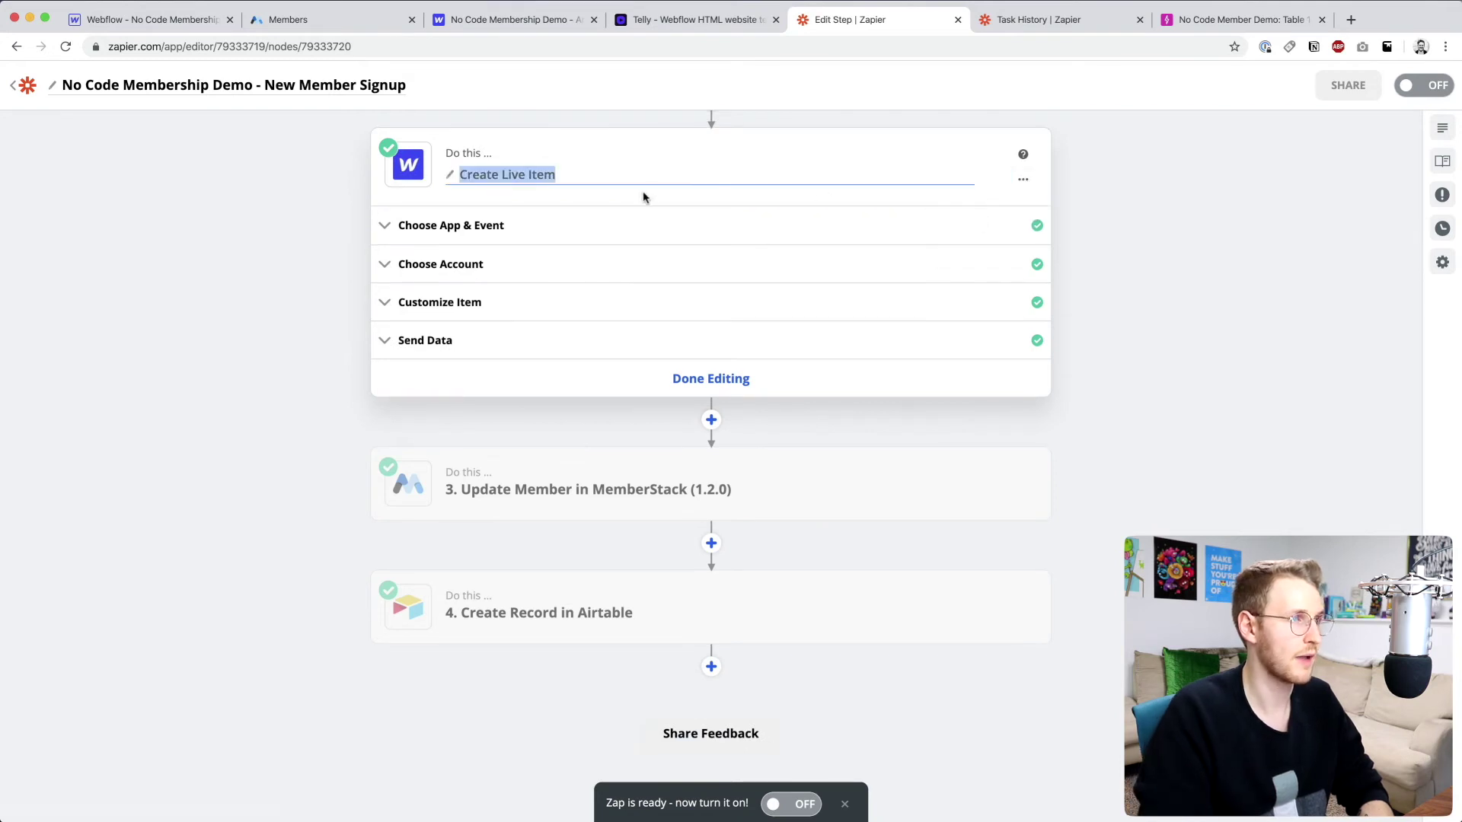
{"action": "type", "text": "Add member to "}
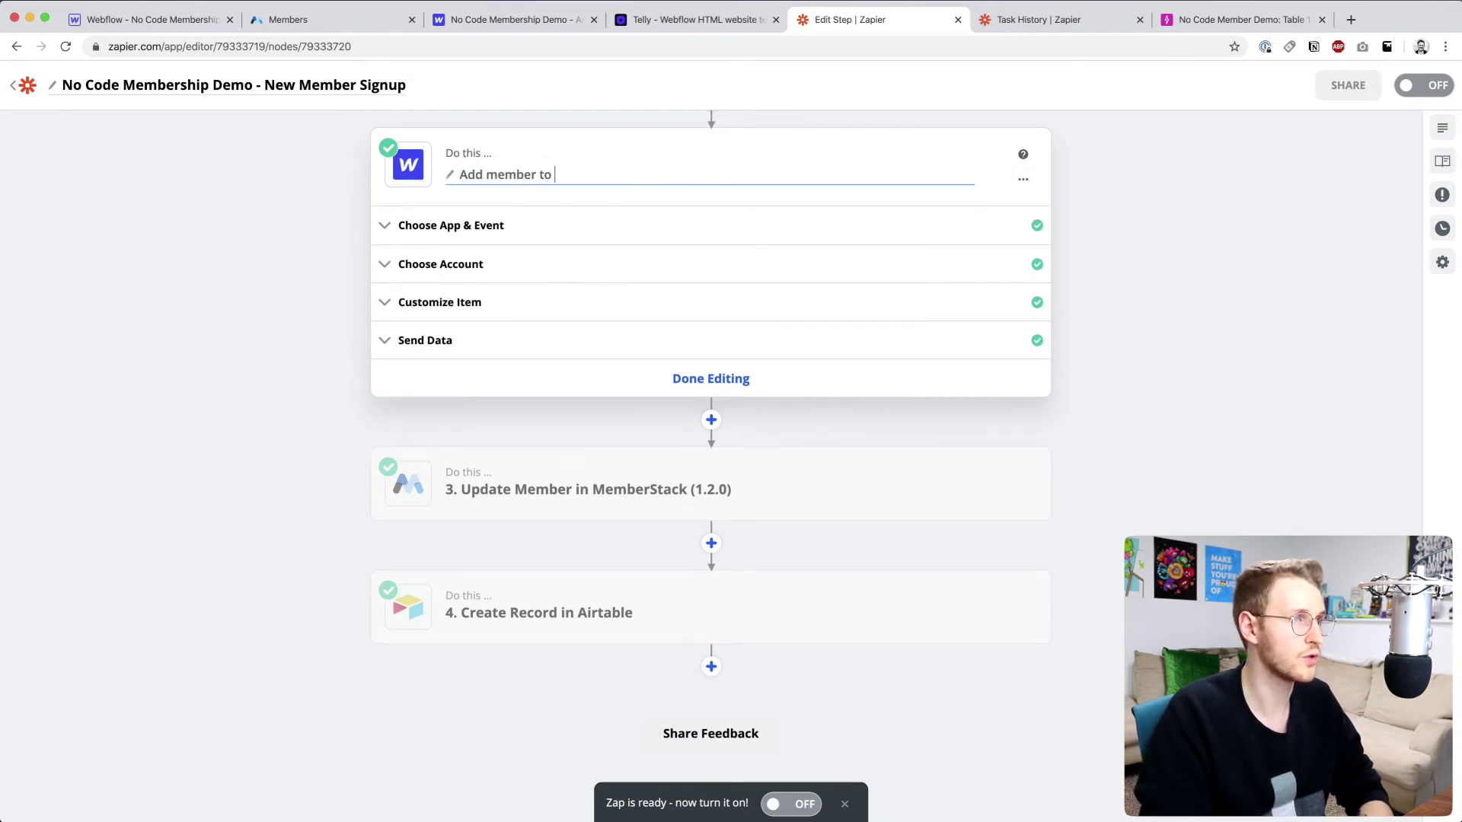
{"action": "type", "text": "member co"}
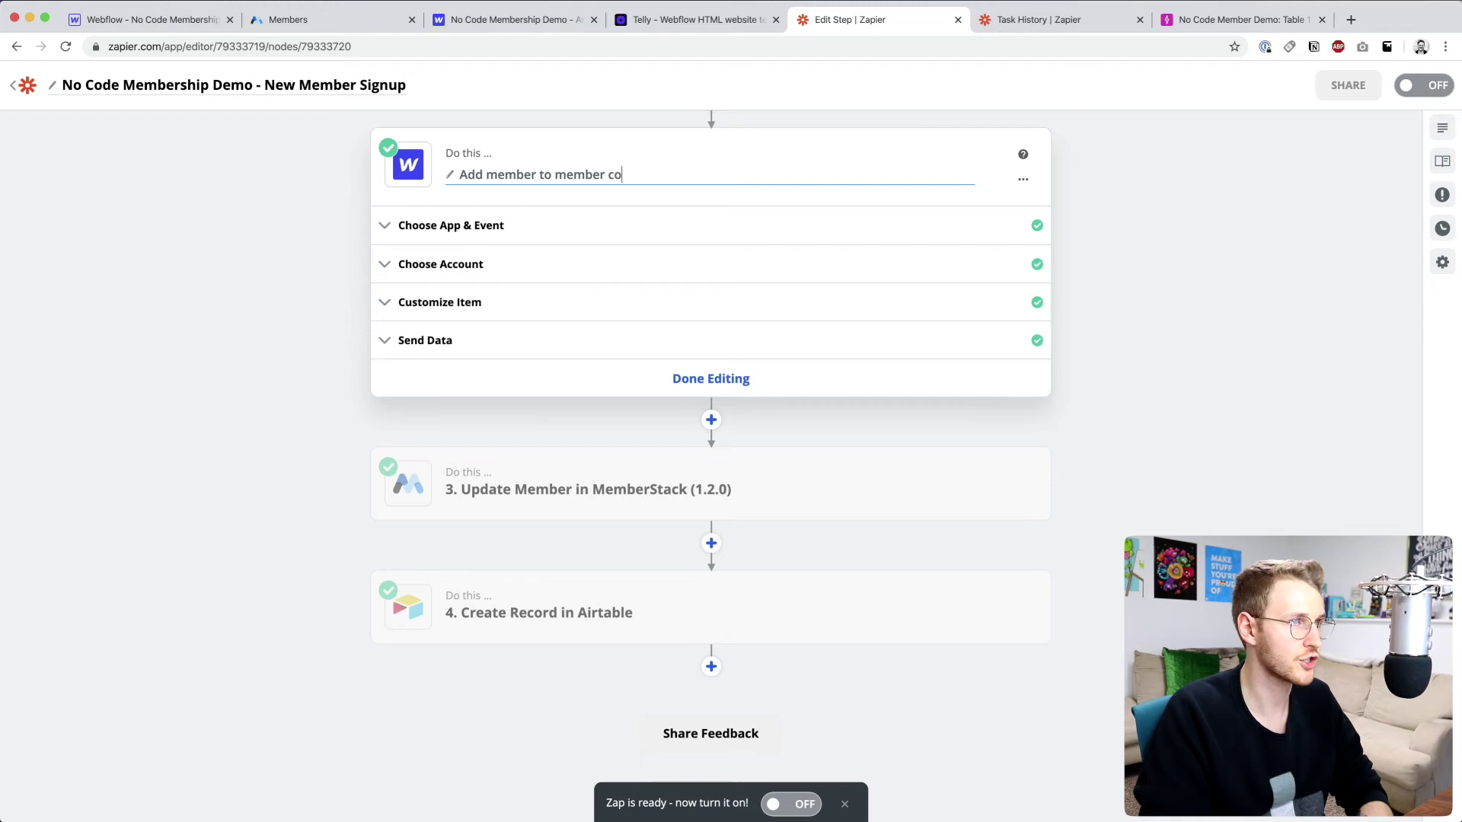
{"action": "type", "text": "llection"}
{"action": "key", "text": "Return"}
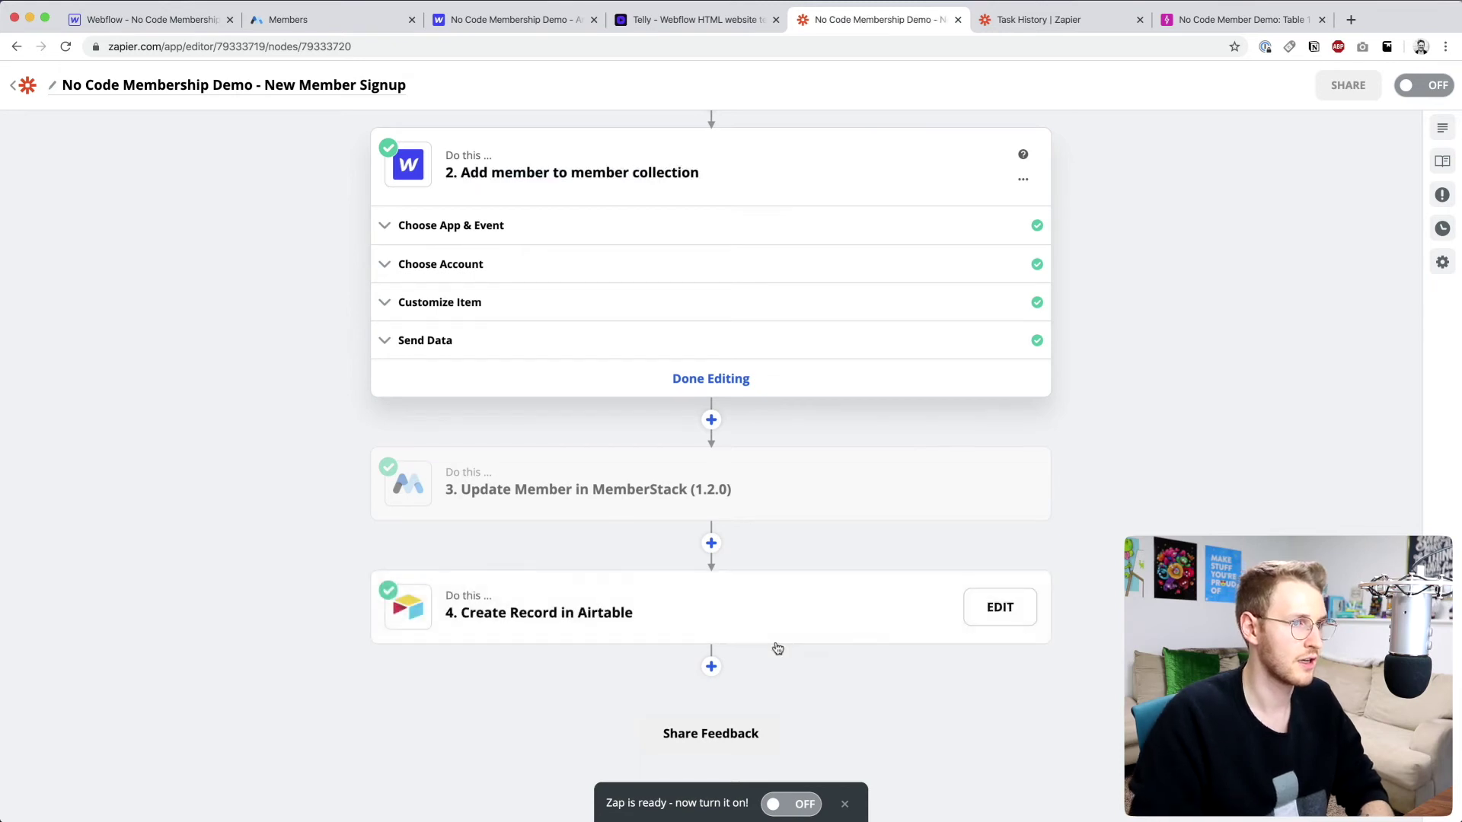
Step: Retitle steps 3 and 4 'Updating member with Webflow item ID' and 'Adding to member table in Airtable', then turn the zap on
{"action": "left_click", "coordinate": [990, 489]}
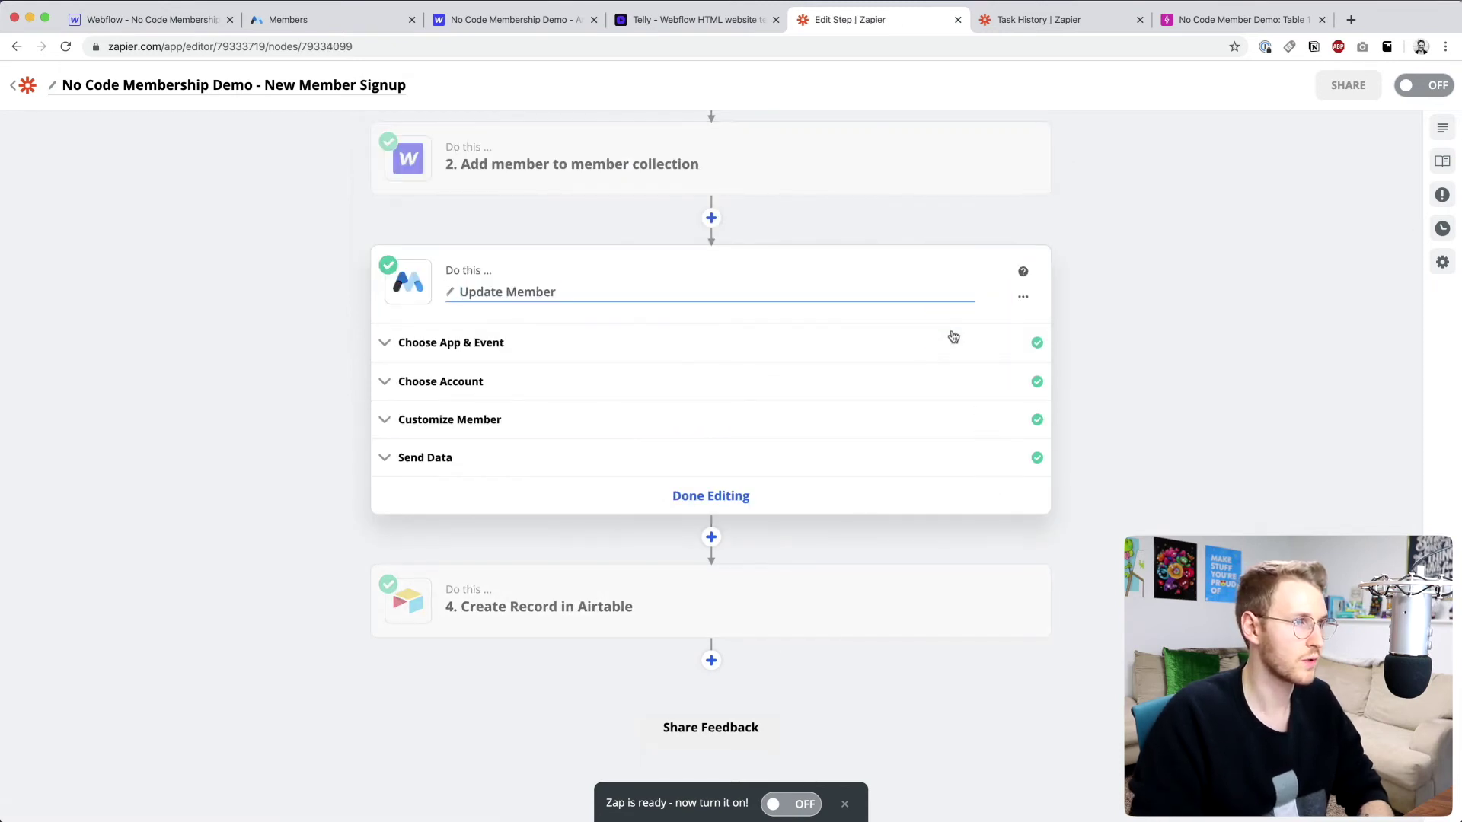
{"action": "type", "text": "Updat"}
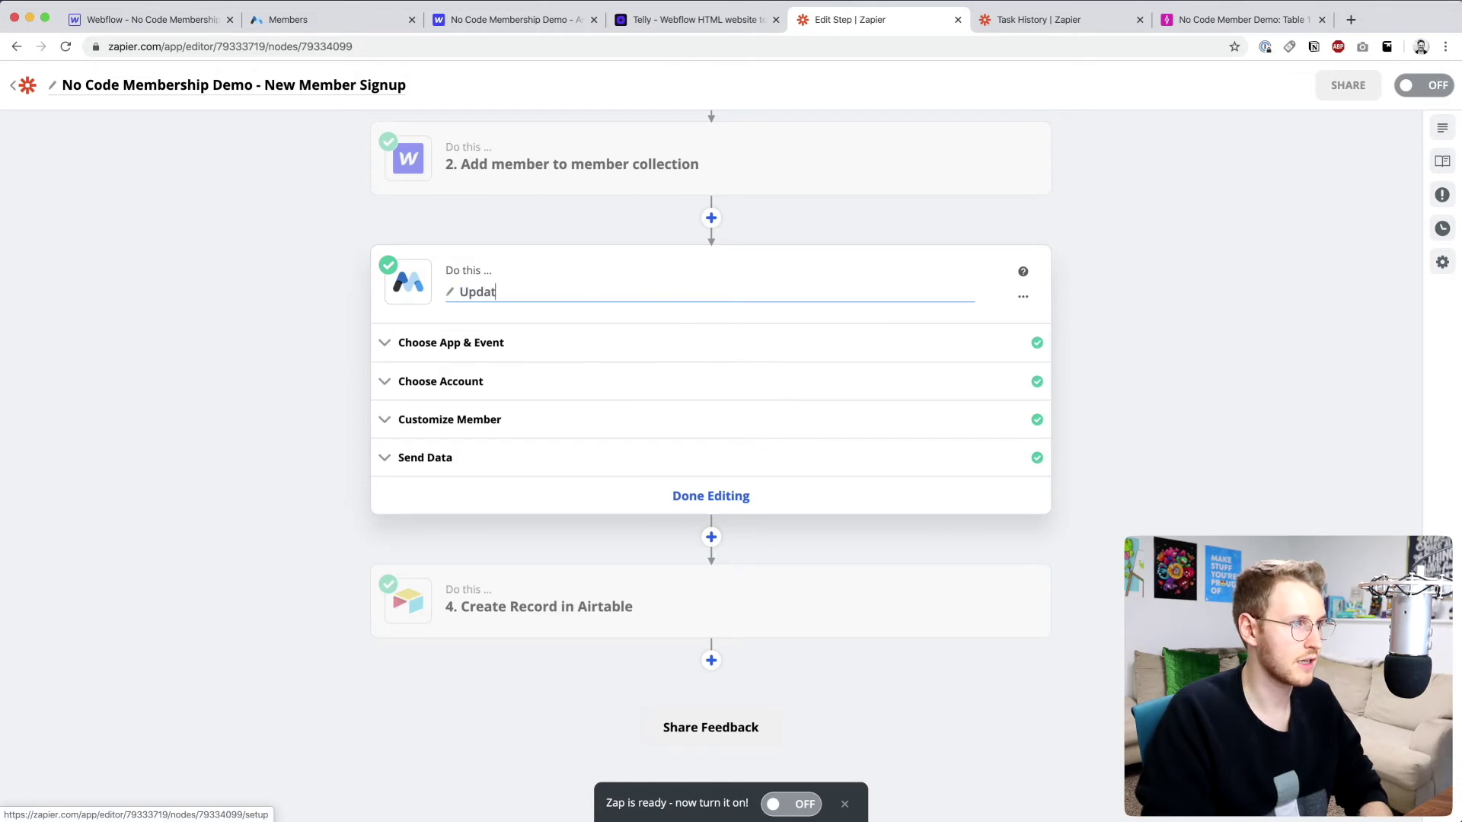
{"action": "type", "text": "ing member with "}
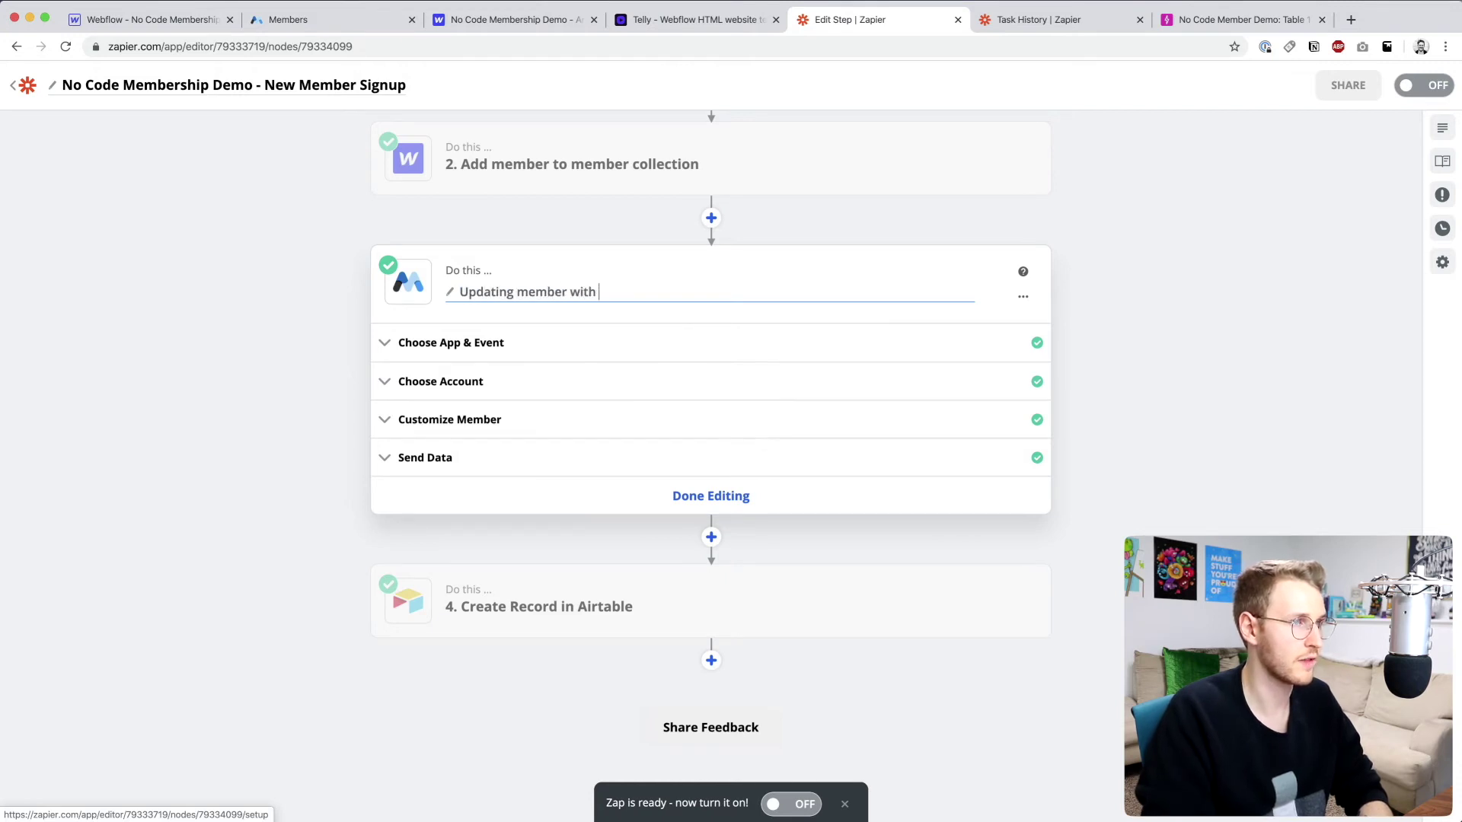
{"action": "type", "text": "Webflow"}
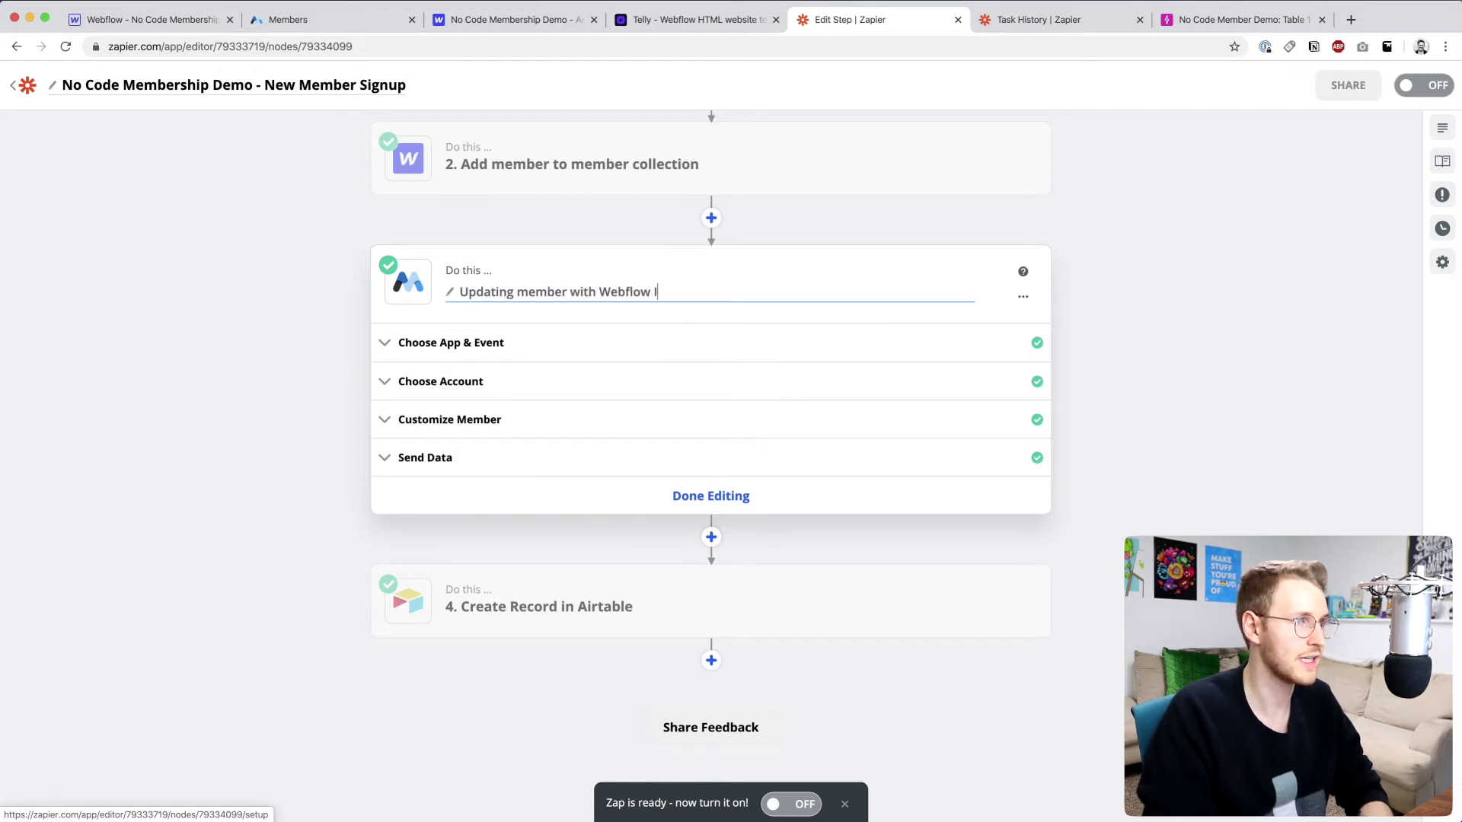
{"action": "type", "text": " item ID"}
{"action": "key", "text": "Return"}
{"action": "left_click", "coordinate": [1021, 607]}
{"action": "left_click", "coordinate": [1022, 420]}
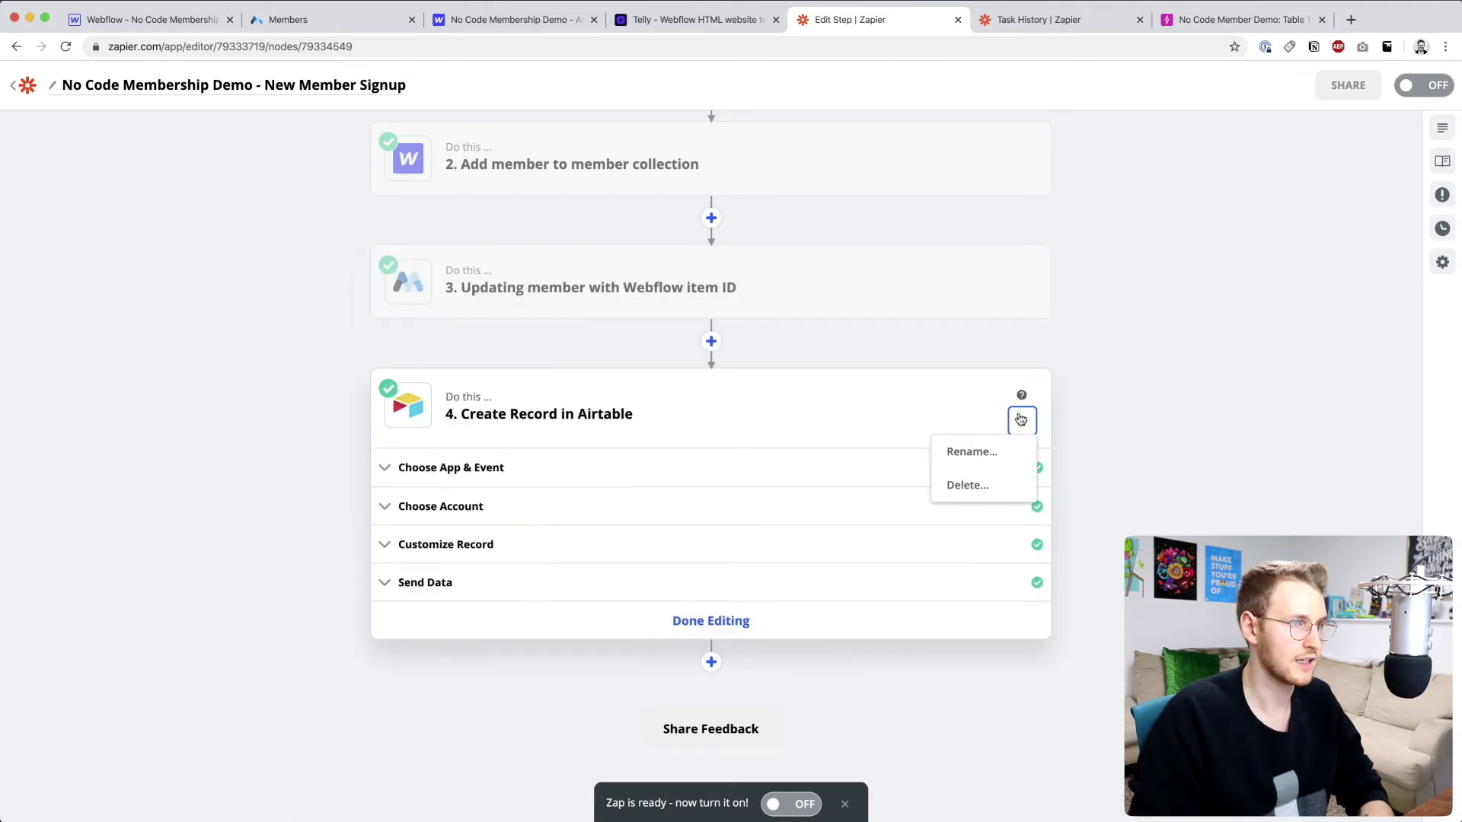
{"action": "left_click", "coordinate": [972, 451]}
{"action": "type", "text": "Adding "}
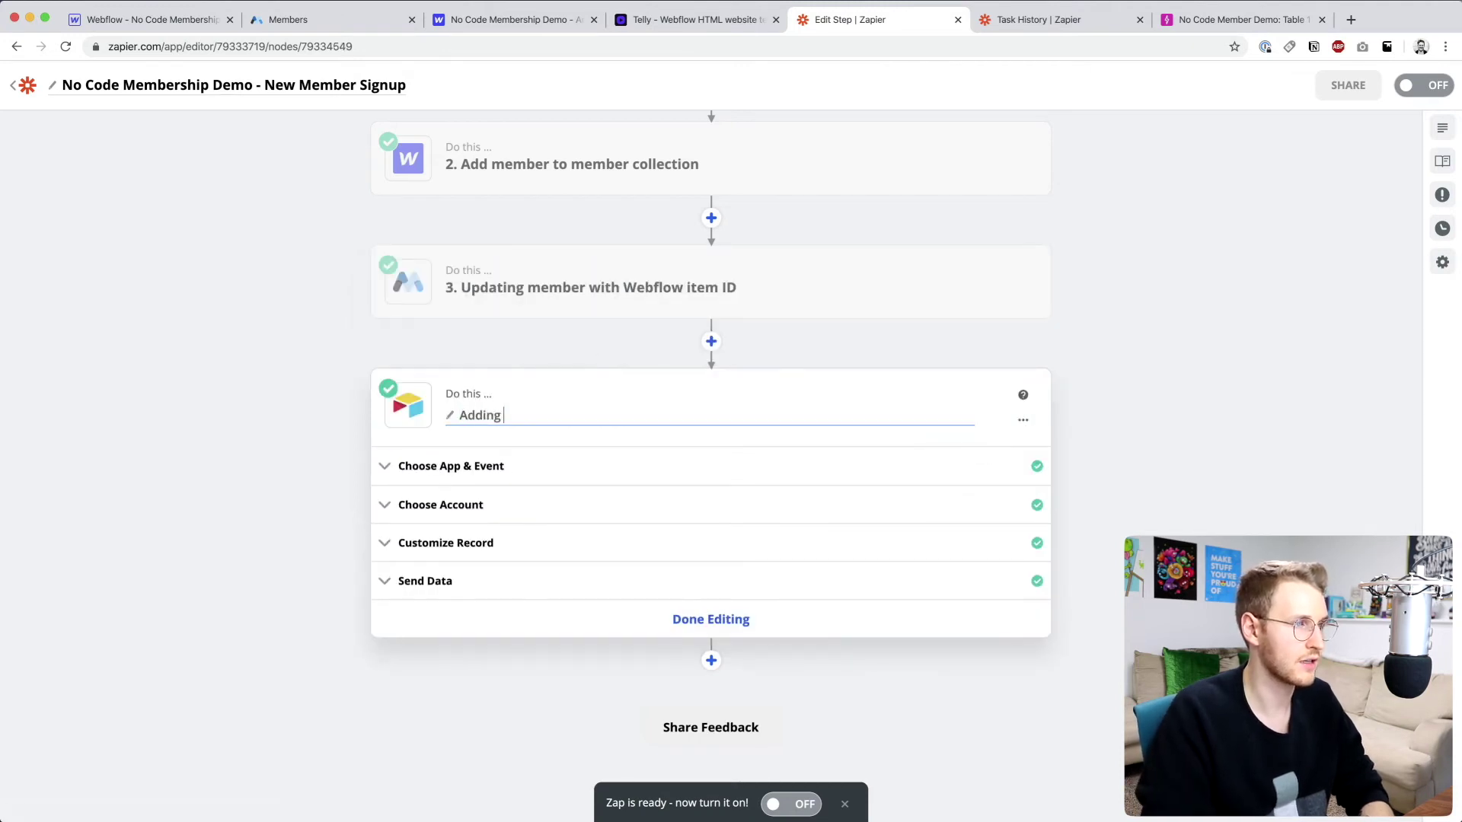
{"action": "type", "text": "to member tab"}
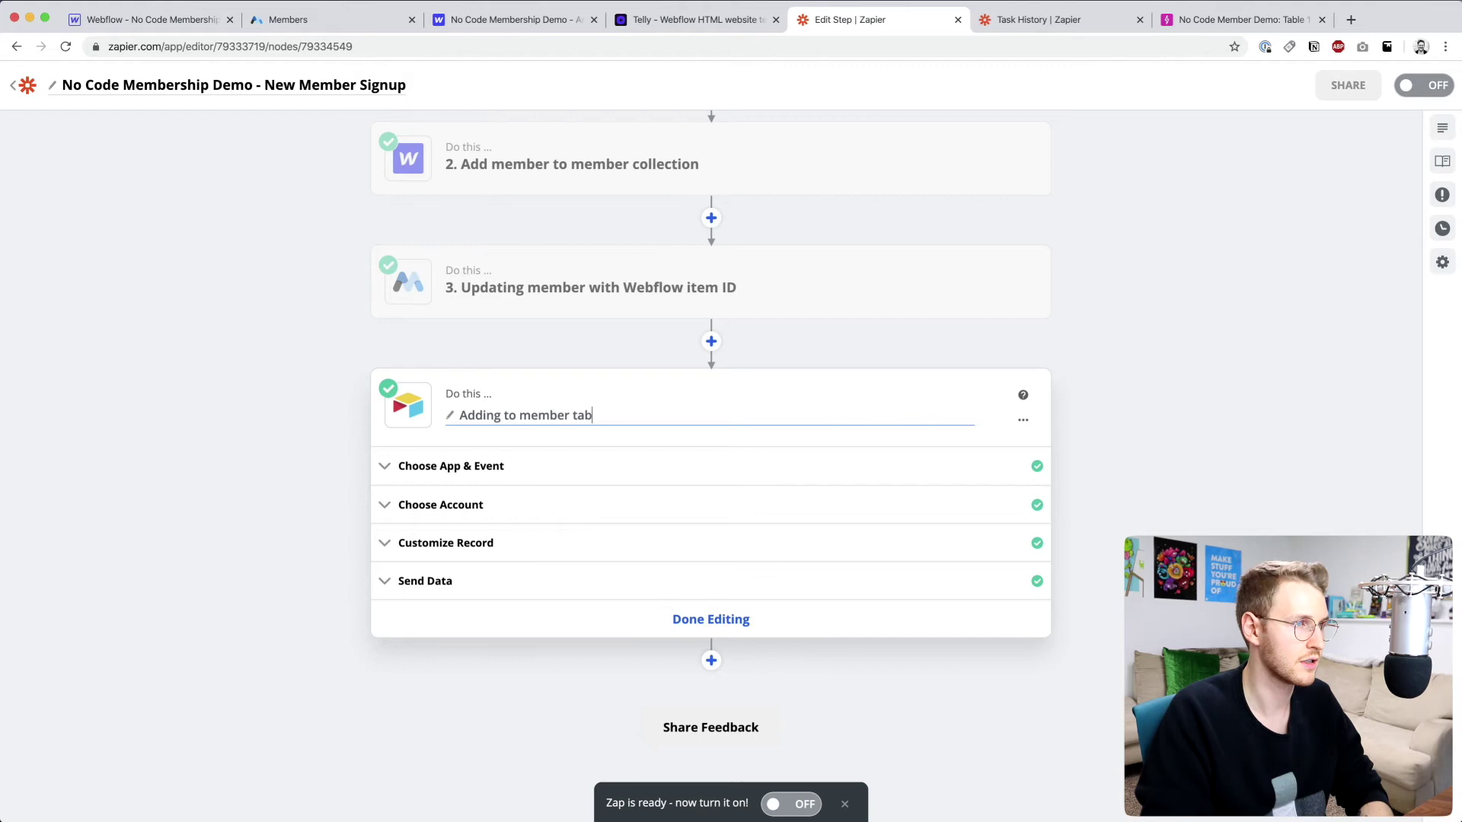
{"action": "type", "text": "le in Airta"}
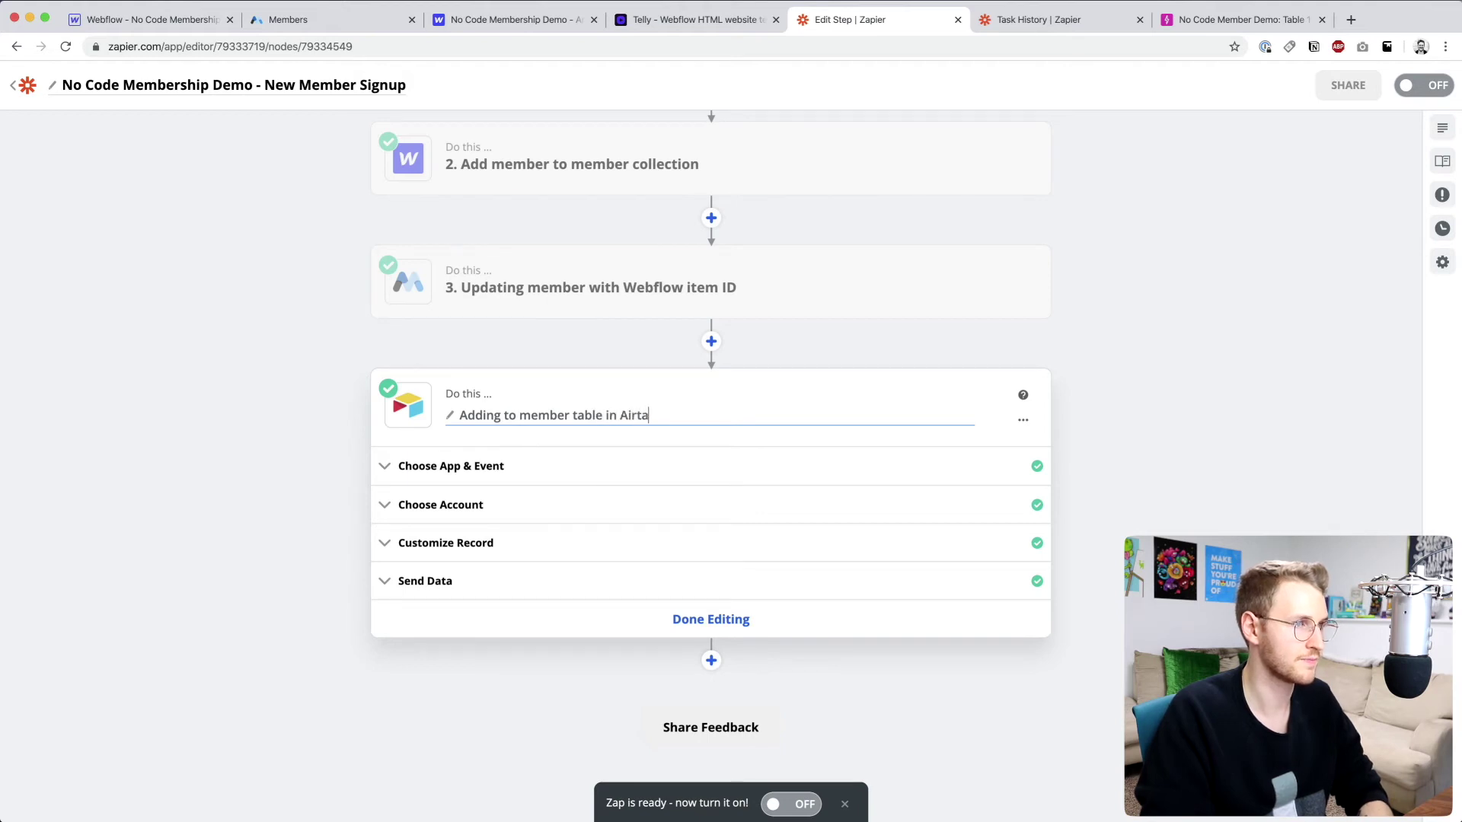
{"action": "type", "text": "ble"}
{"action": "key", "text": "Return"}
{"action": "left_click", "coordinate": [730, 619]}
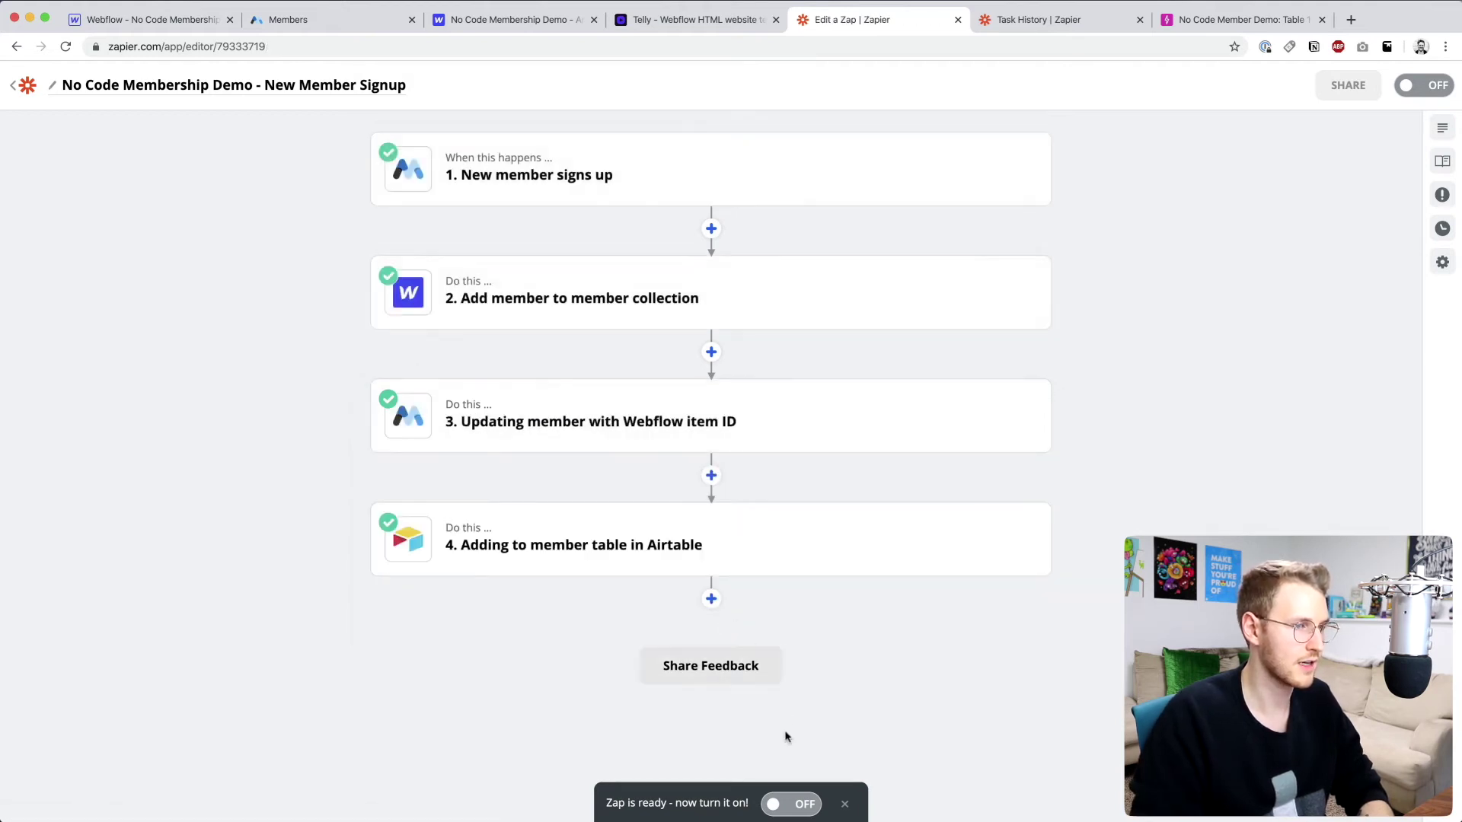
{"action": "left_click", "coordinate": [787, 805]}
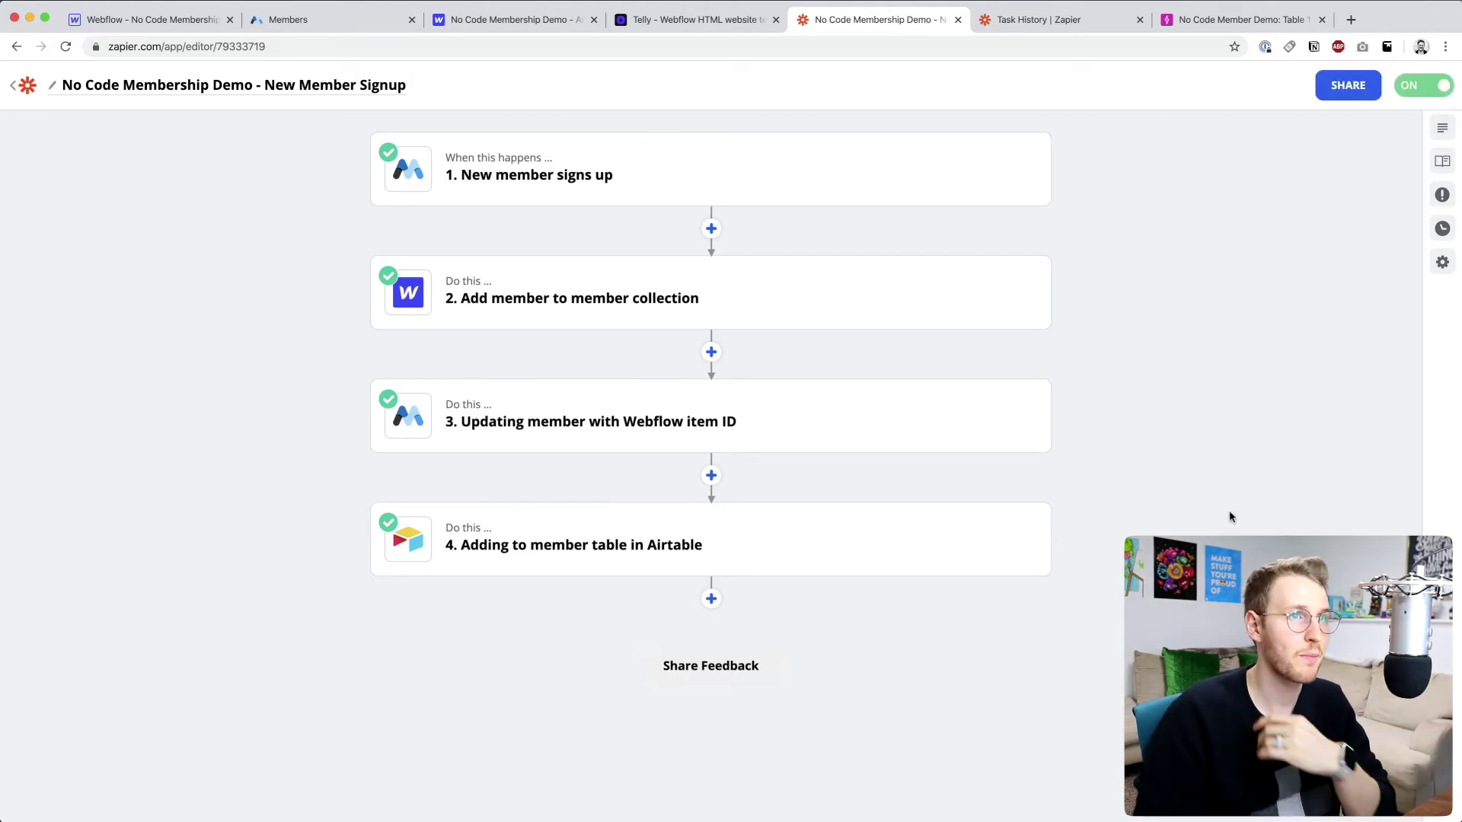
Step: Add an empty table named Completed Videos to the Airtable base
{"action": "left_click", "coordinate": [1195, 15]}
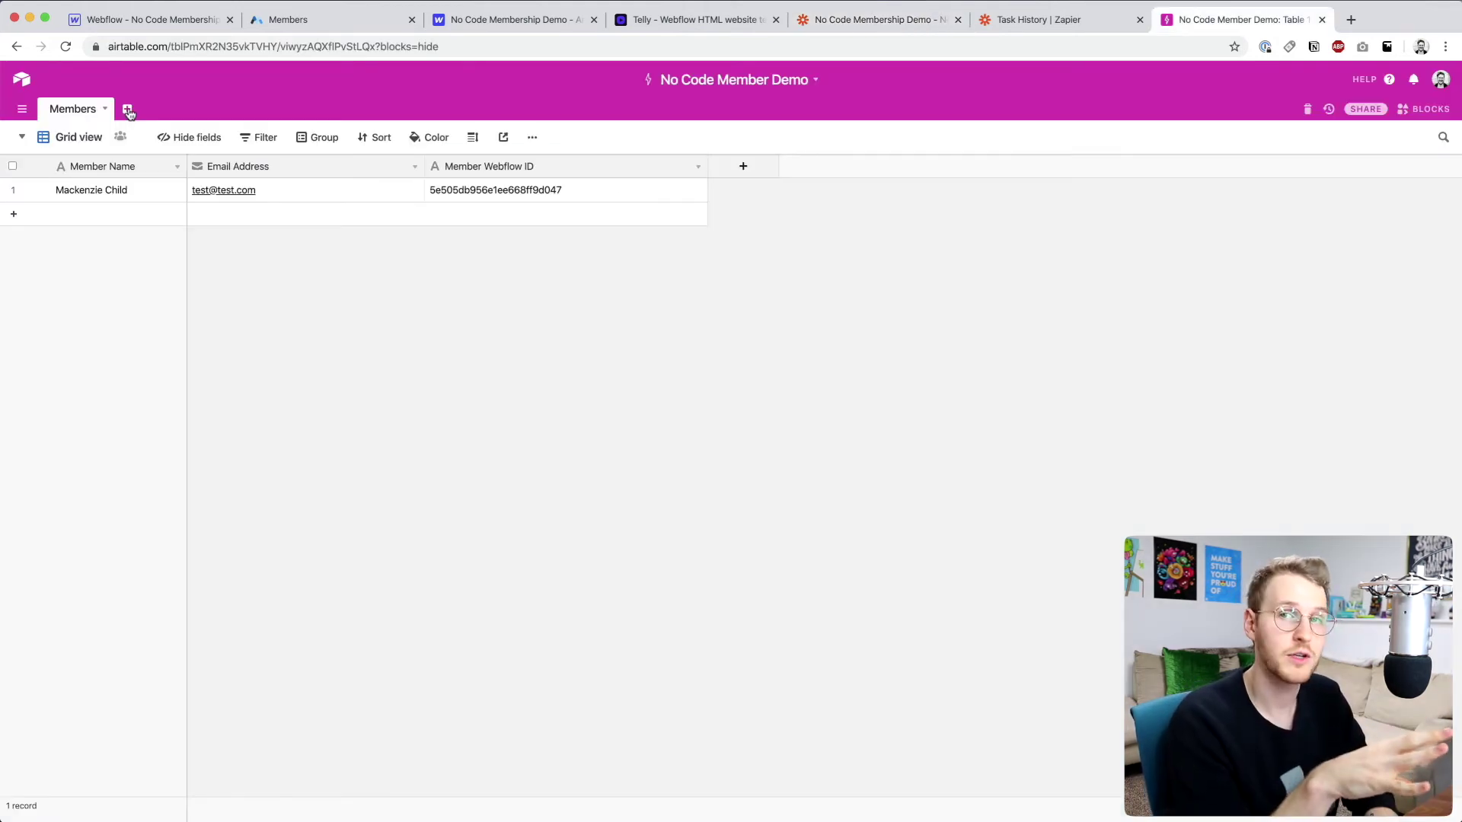
{"action": "left_click", "coordinate": [129, 113]}
{"action": "left_click", "coordinate": [173, 137]}
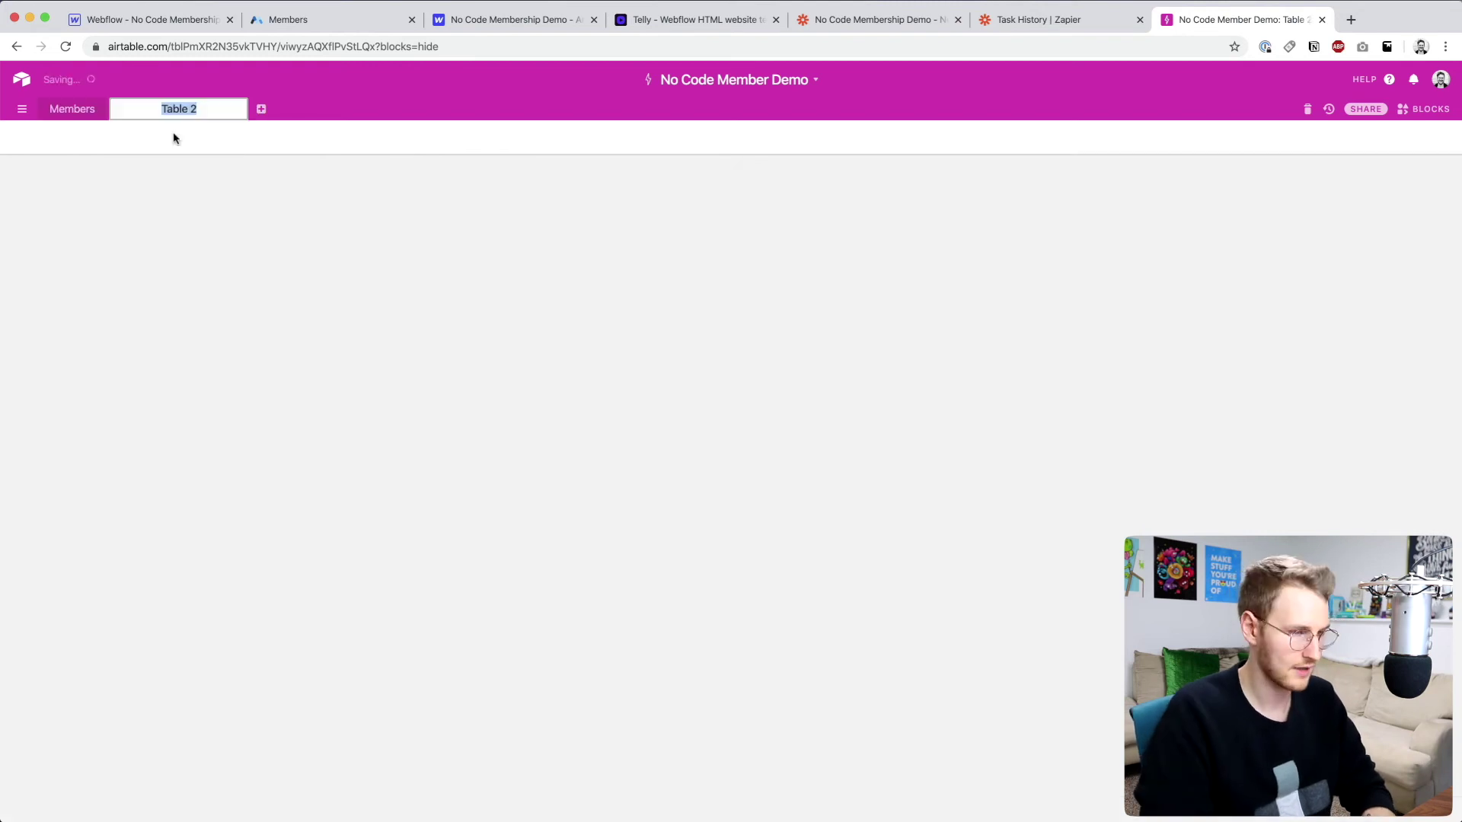
{"action": "type", "text": "Completed Vid"}
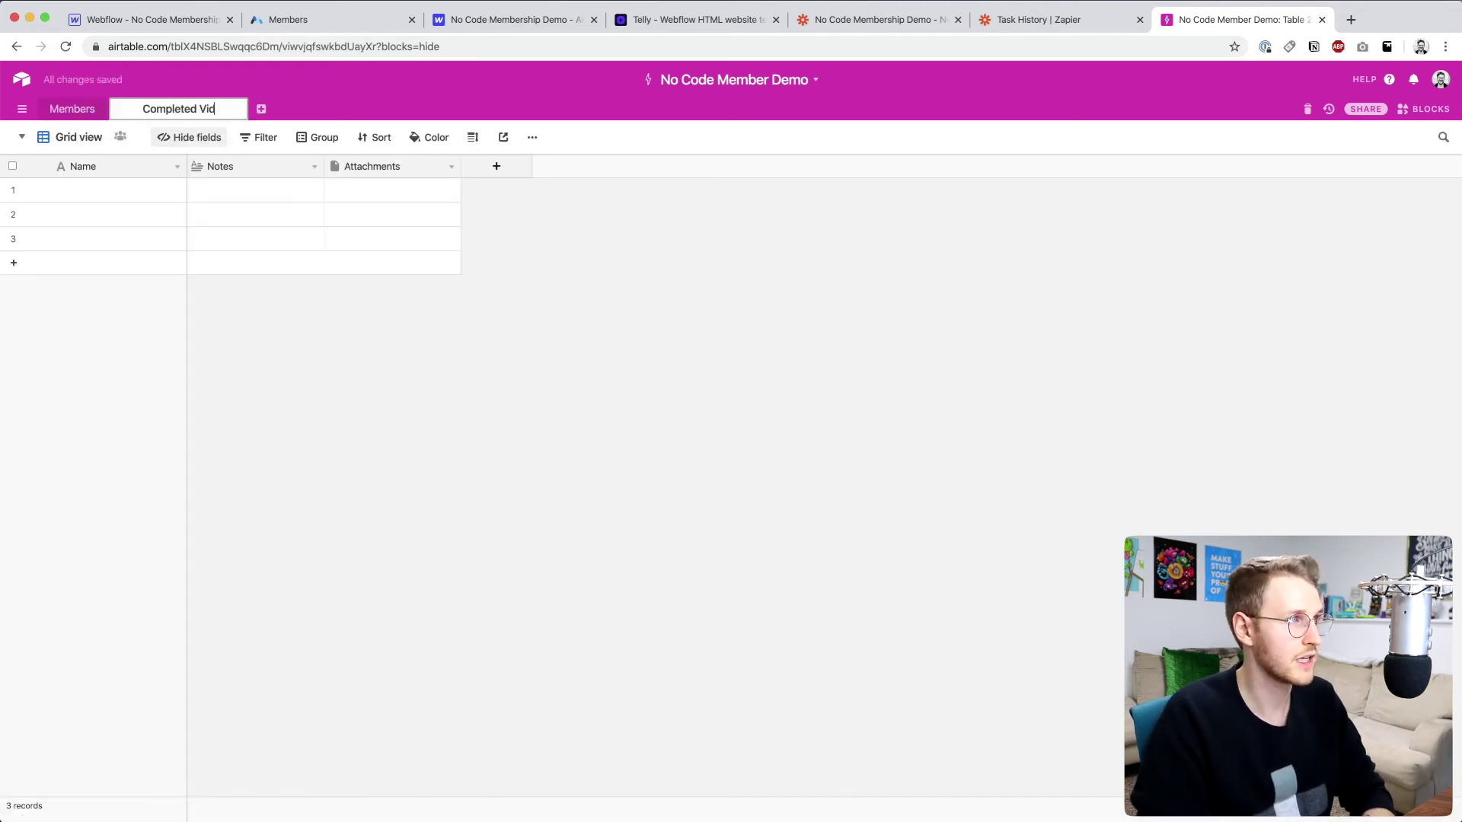
{"action": "type", "text": "eos"}
{"action": "key", "text": "Return"}
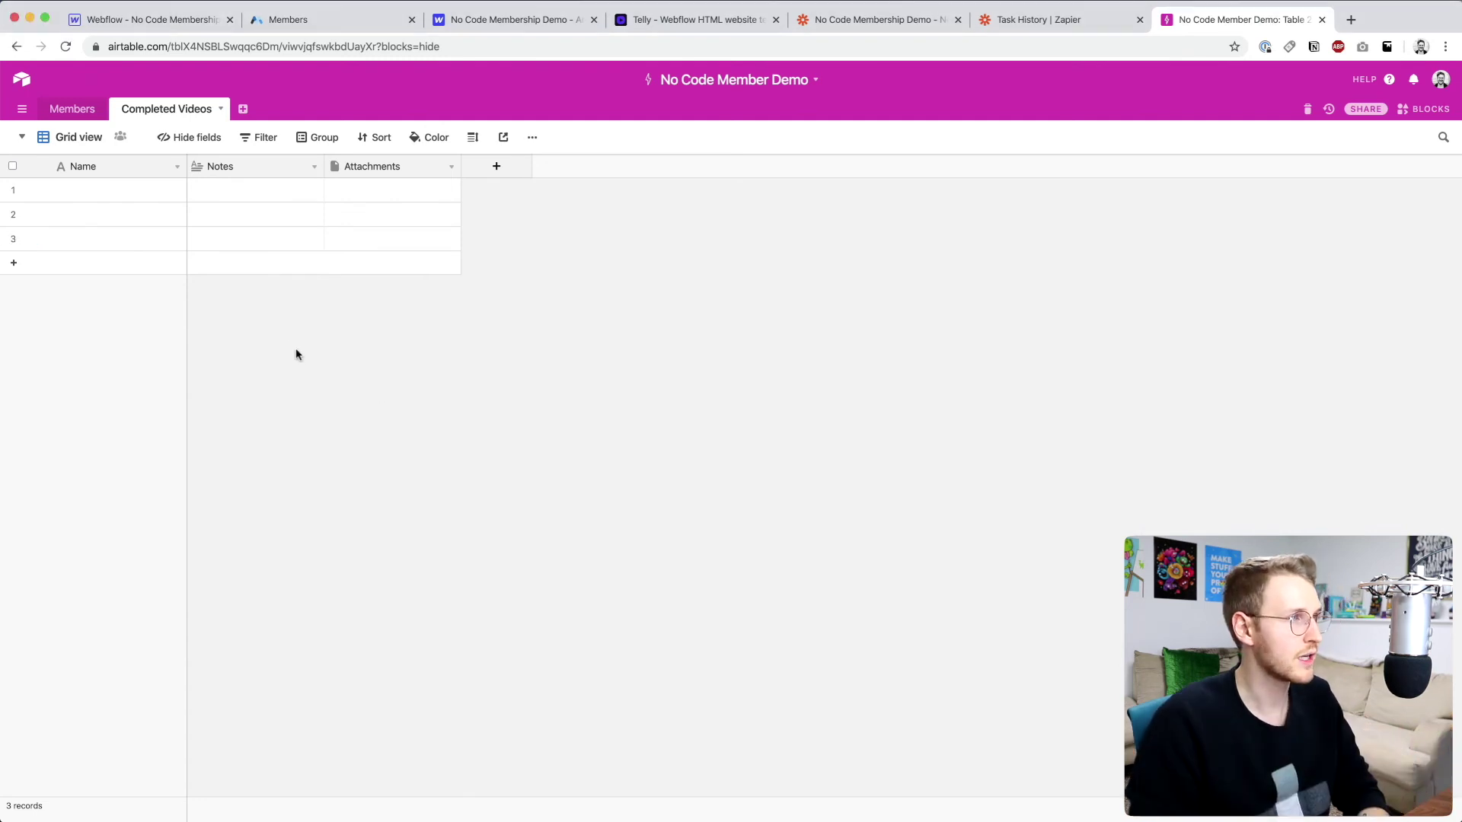
Step: Rename the Name field to Video name
{"action": "left_click", "coordinate": [180, 168]}
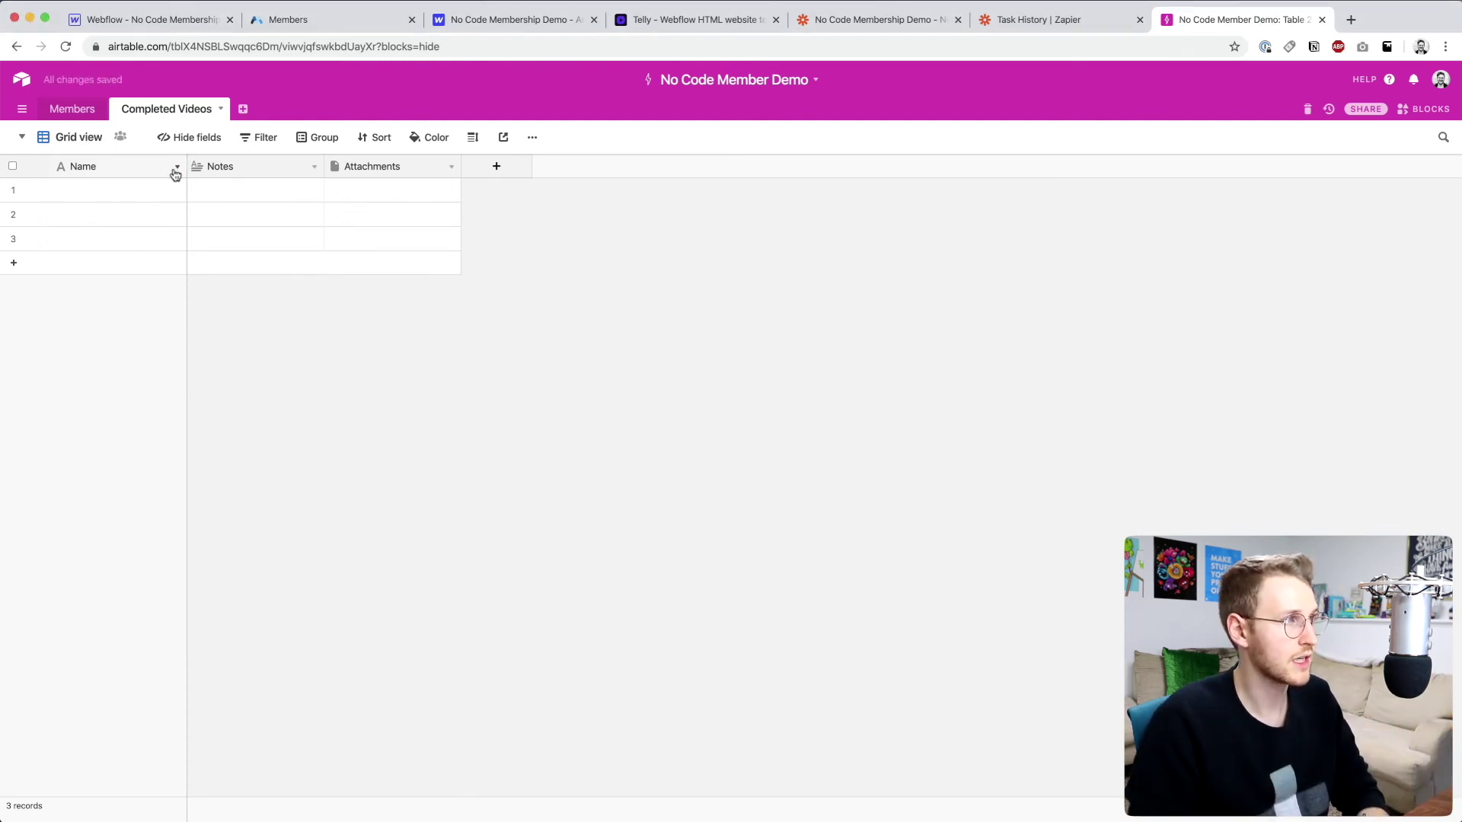
{"action": "left_click", "coordinate": [175, 168]}
{"action": "left_click", "coordinate": [152, 193]}
{"action": "double_click", "coordinate": [150, 193]}
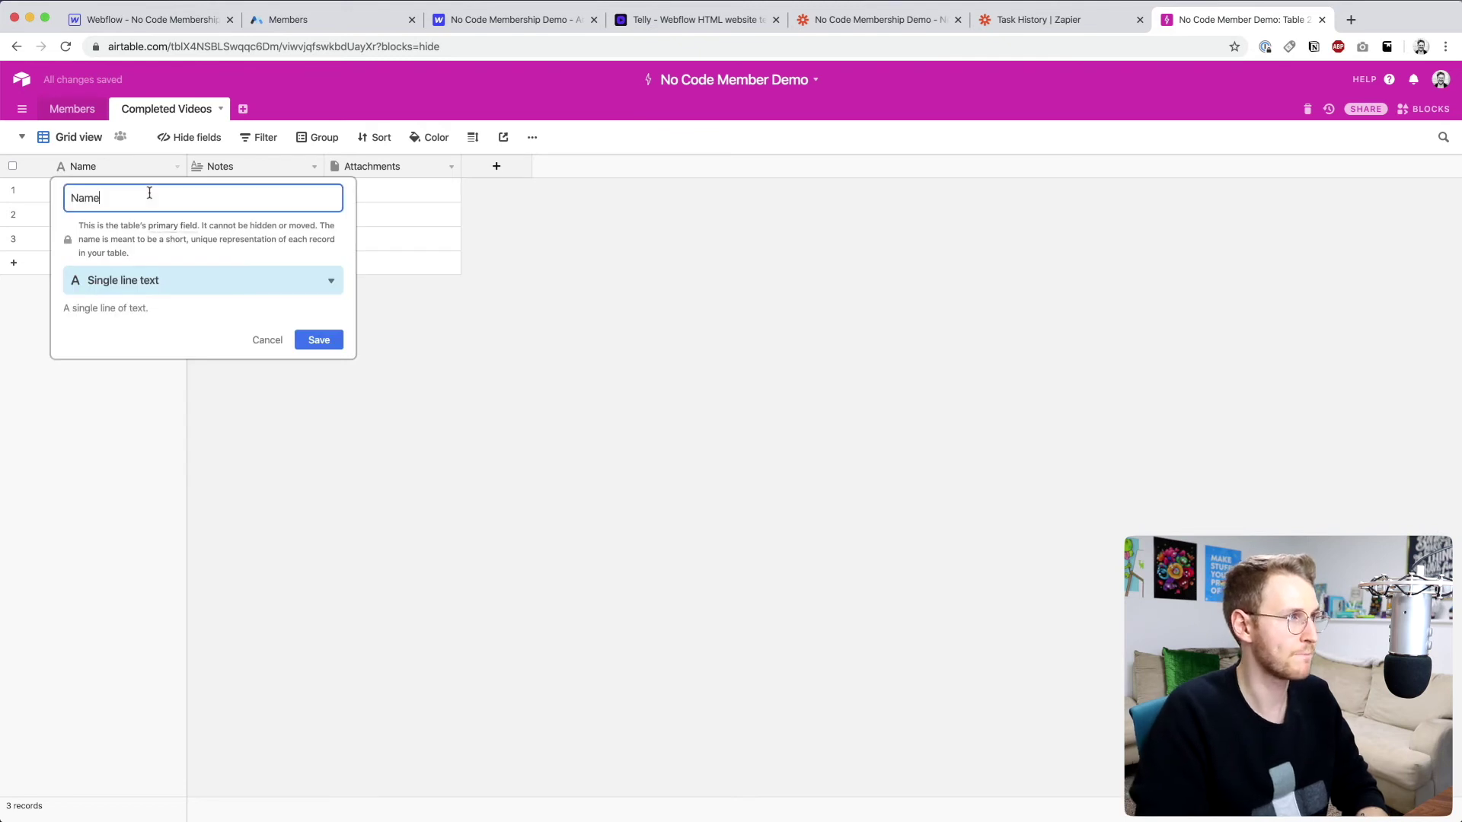
{"action": "key", "text": "BackSpace"}
{"action": "type", "text": "Video name"}
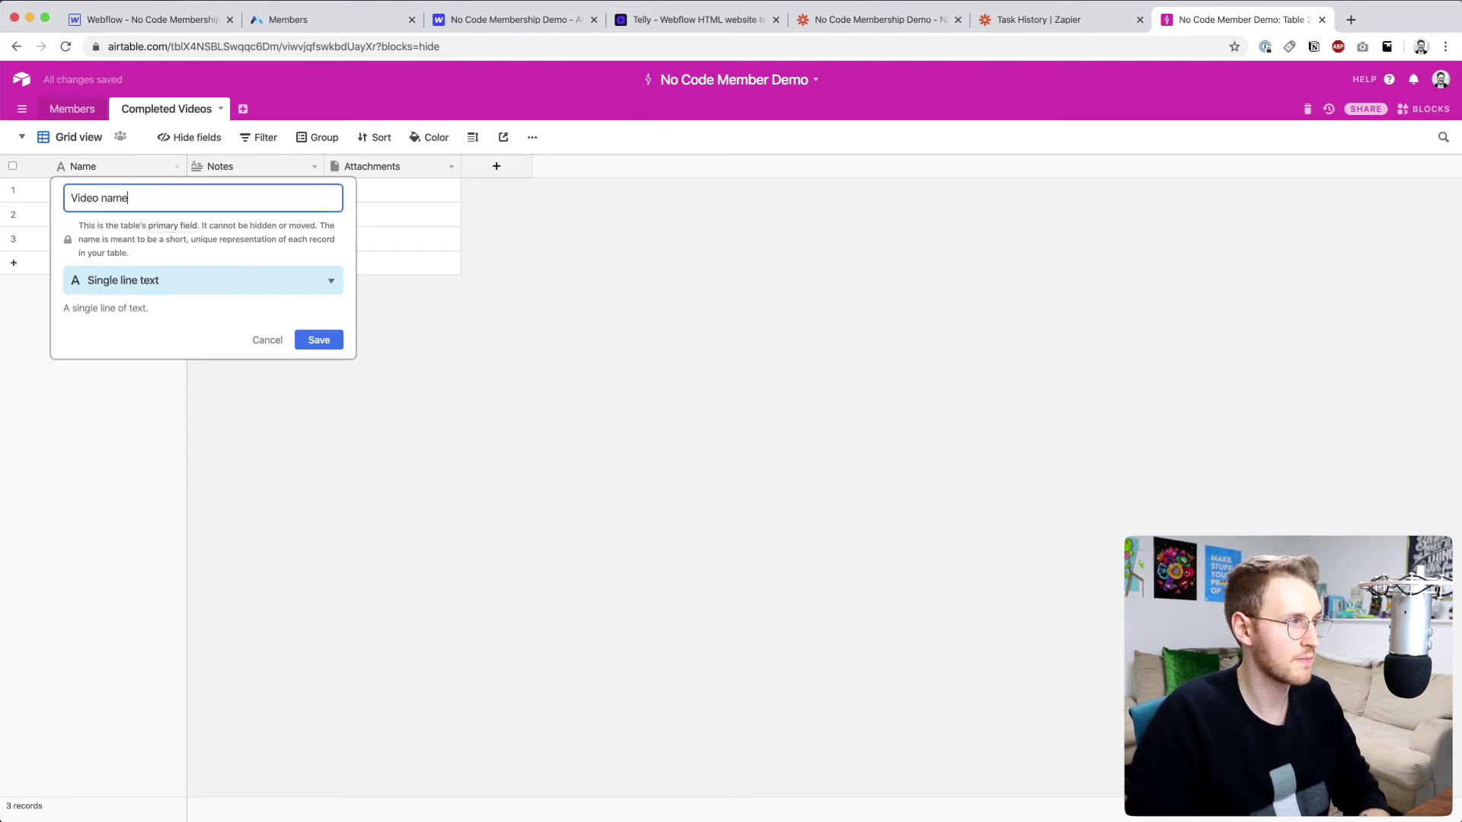
{"action": "key", "text": "Return"}
{"action": "left_click", "coordinate": [314, 166]}
Step: Turn the Notes field into a single line text field named Member Name
{"action": "left_click", "coordinate": [271, 193]}
{"action": "double_click", "coordinate": [271, 192]}
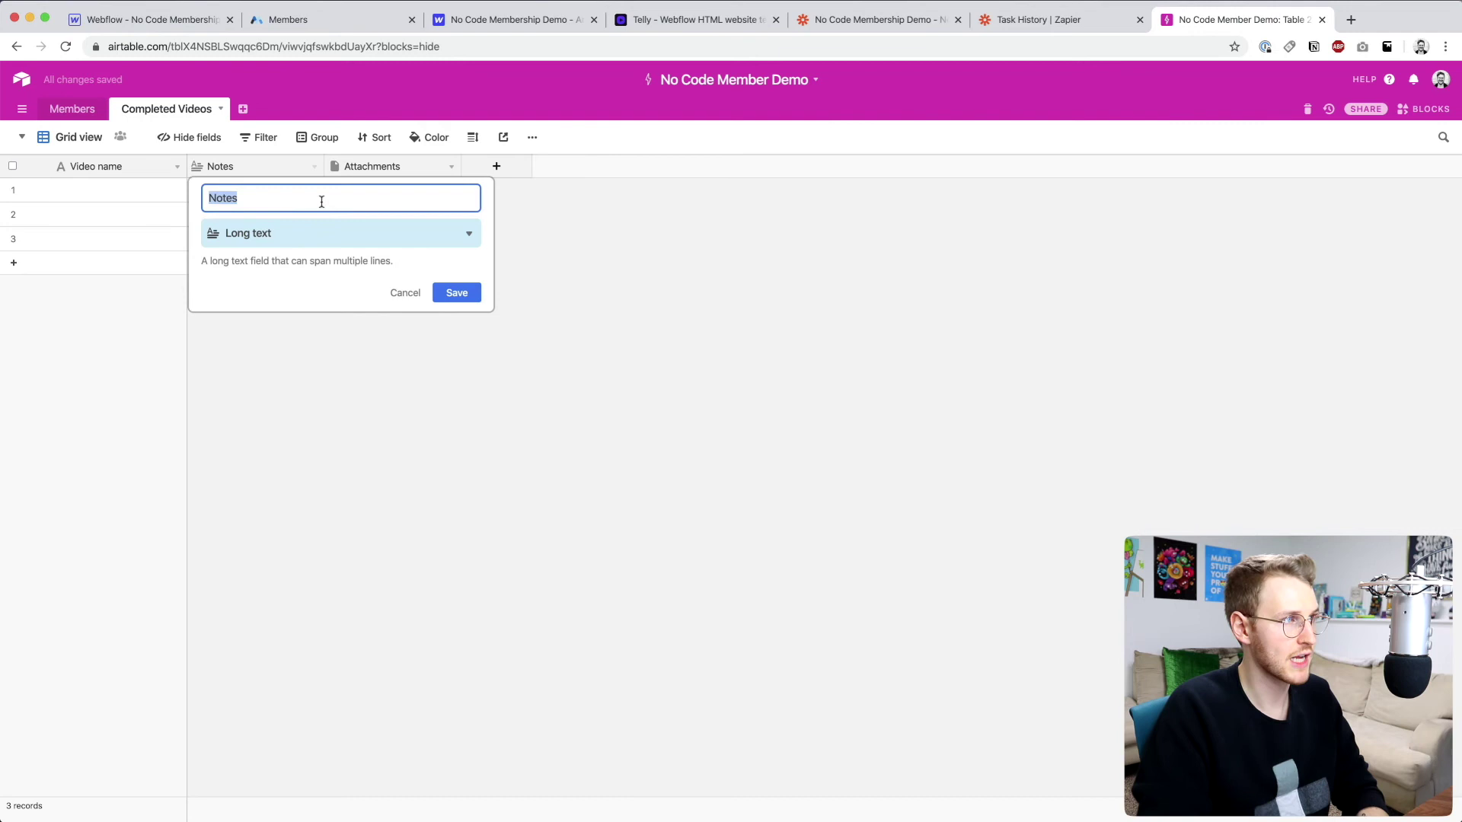
{"action": "type", "text": "Member Name"}
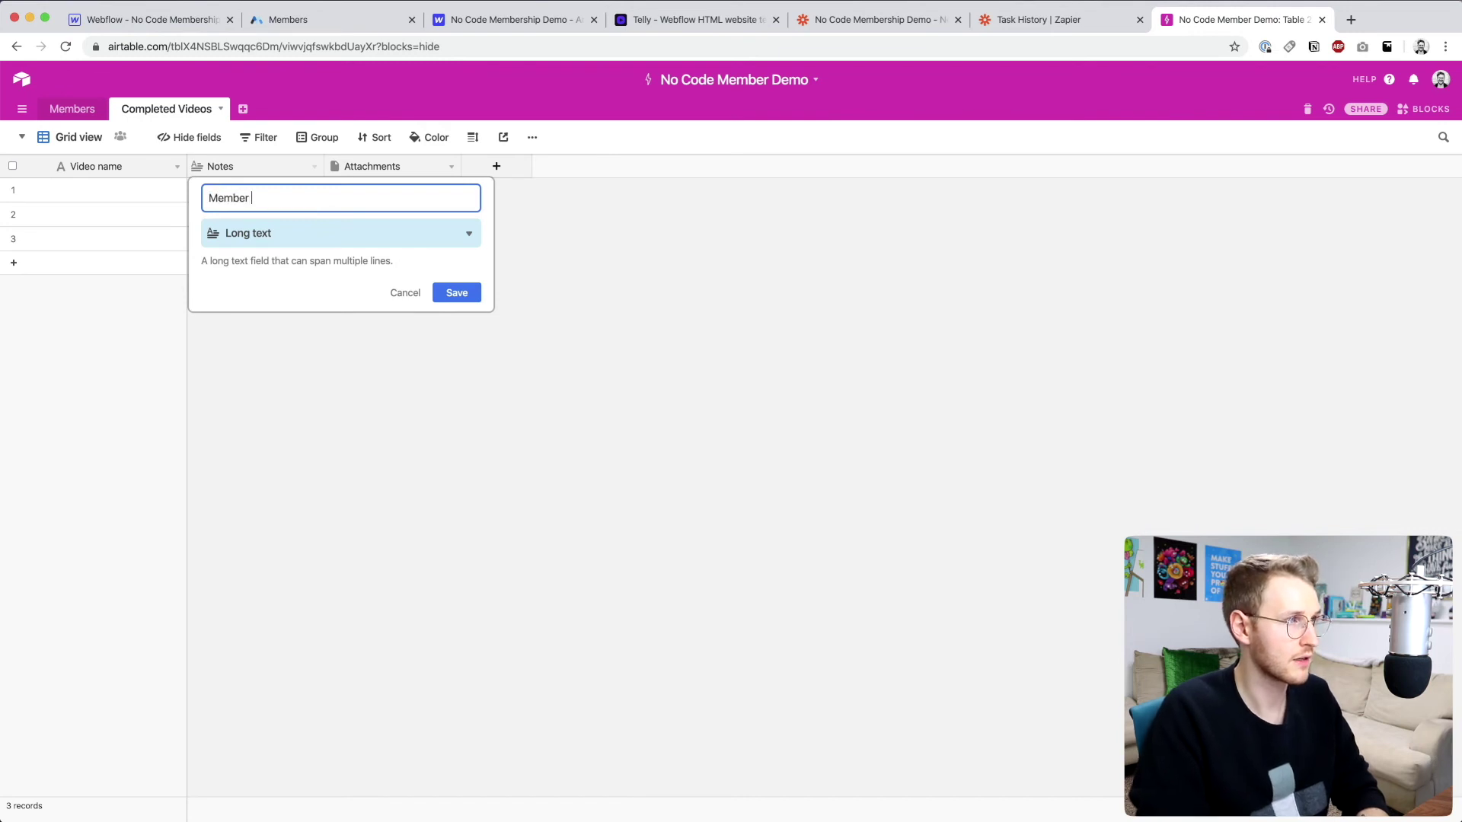
{"action": "left_click", "coordinate": [276, 233]}
{"action": "left_click", "coordinate": [268, 299]}
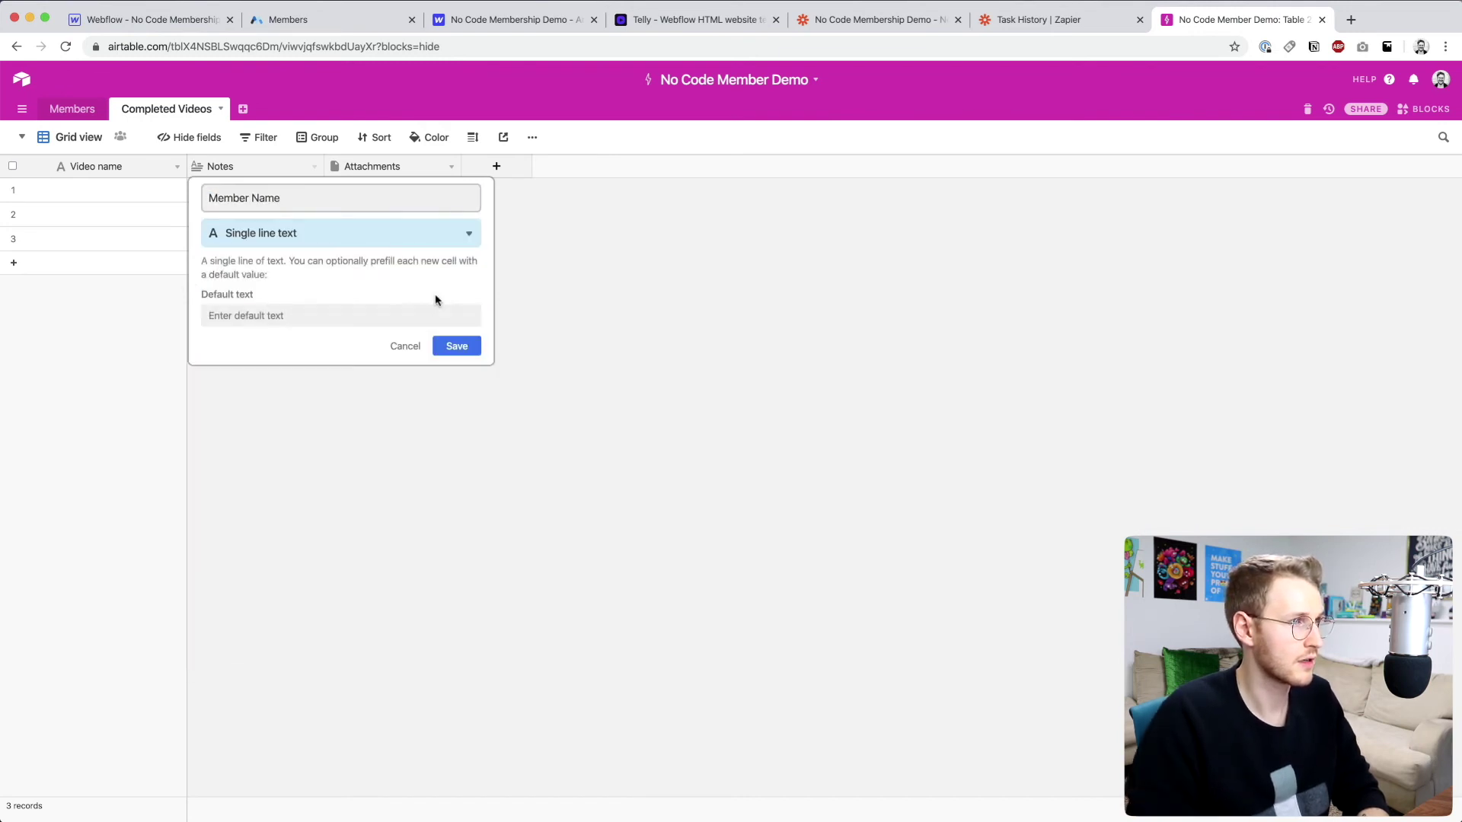
{"action": "left_click", "coordinate": [457, 346]}
{"action": "left_click", "coordinate": [452, 166]}
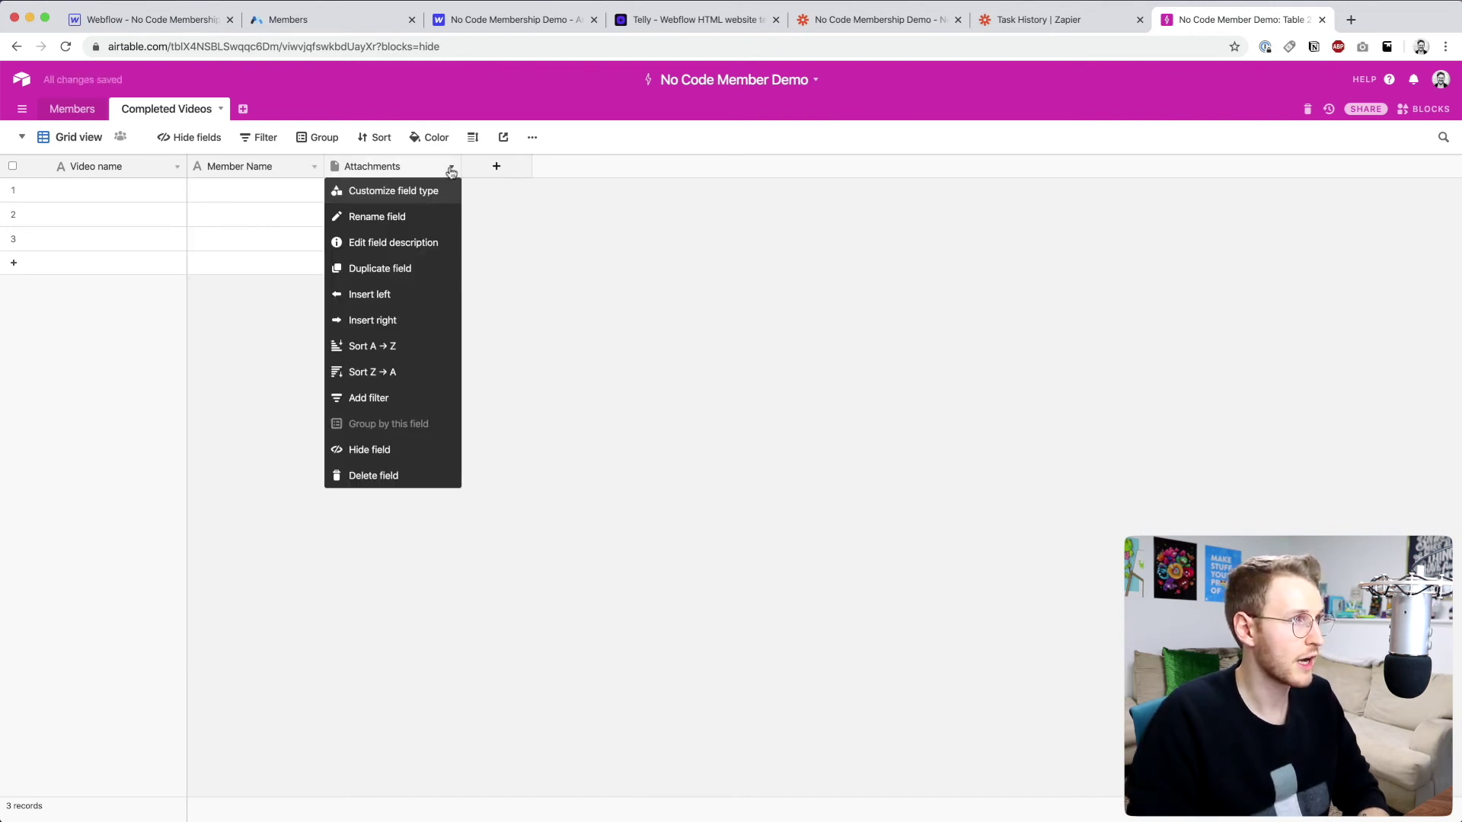
Step: Make Attachments a single line text field named Video Webflow ID
{"action": "left_click", "coordinate": [388, 218]}
{"action": "type", "text": "Video"}
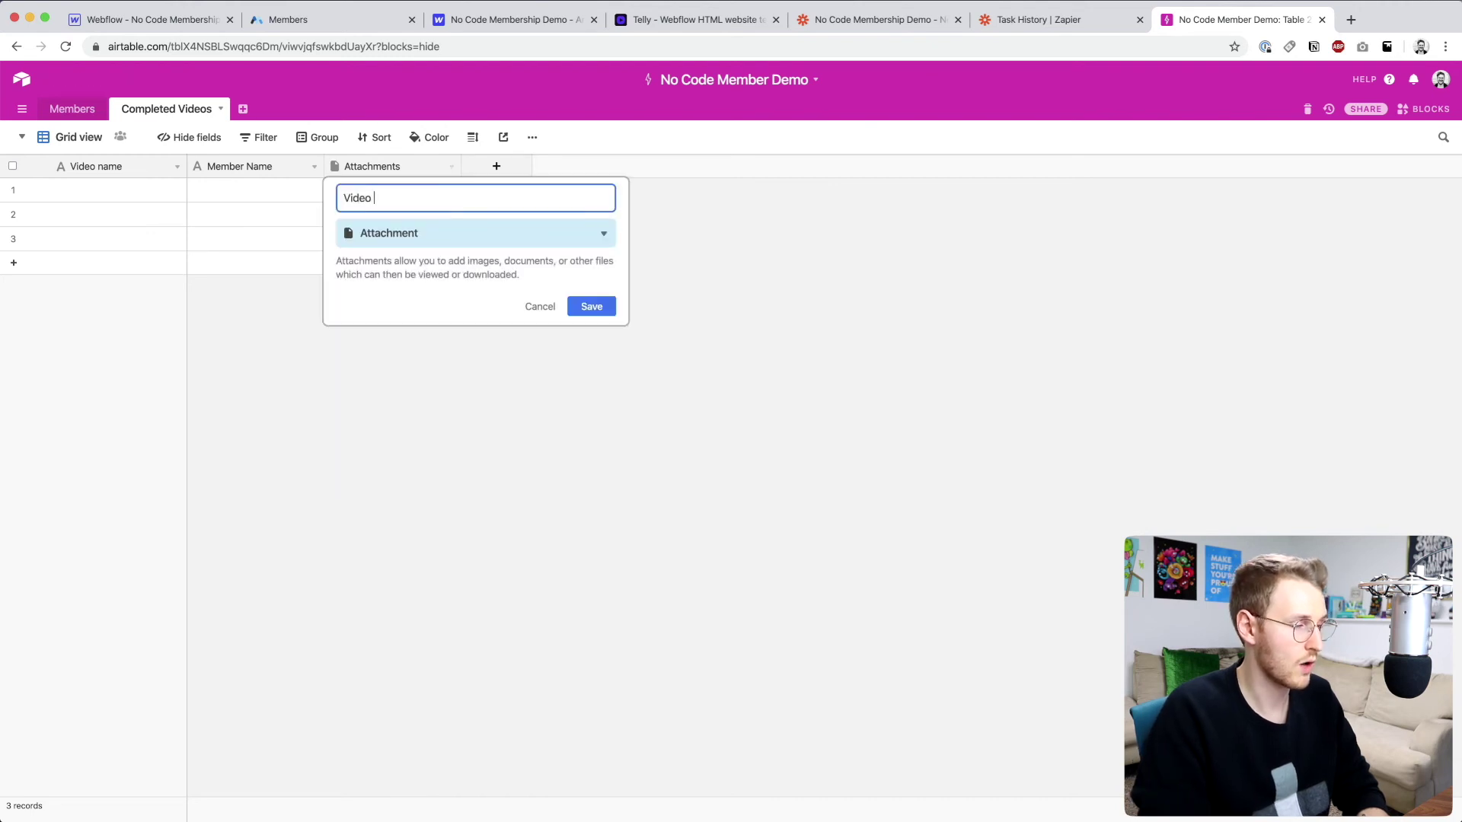
{"action": "type", "text": " Webflow ID"}
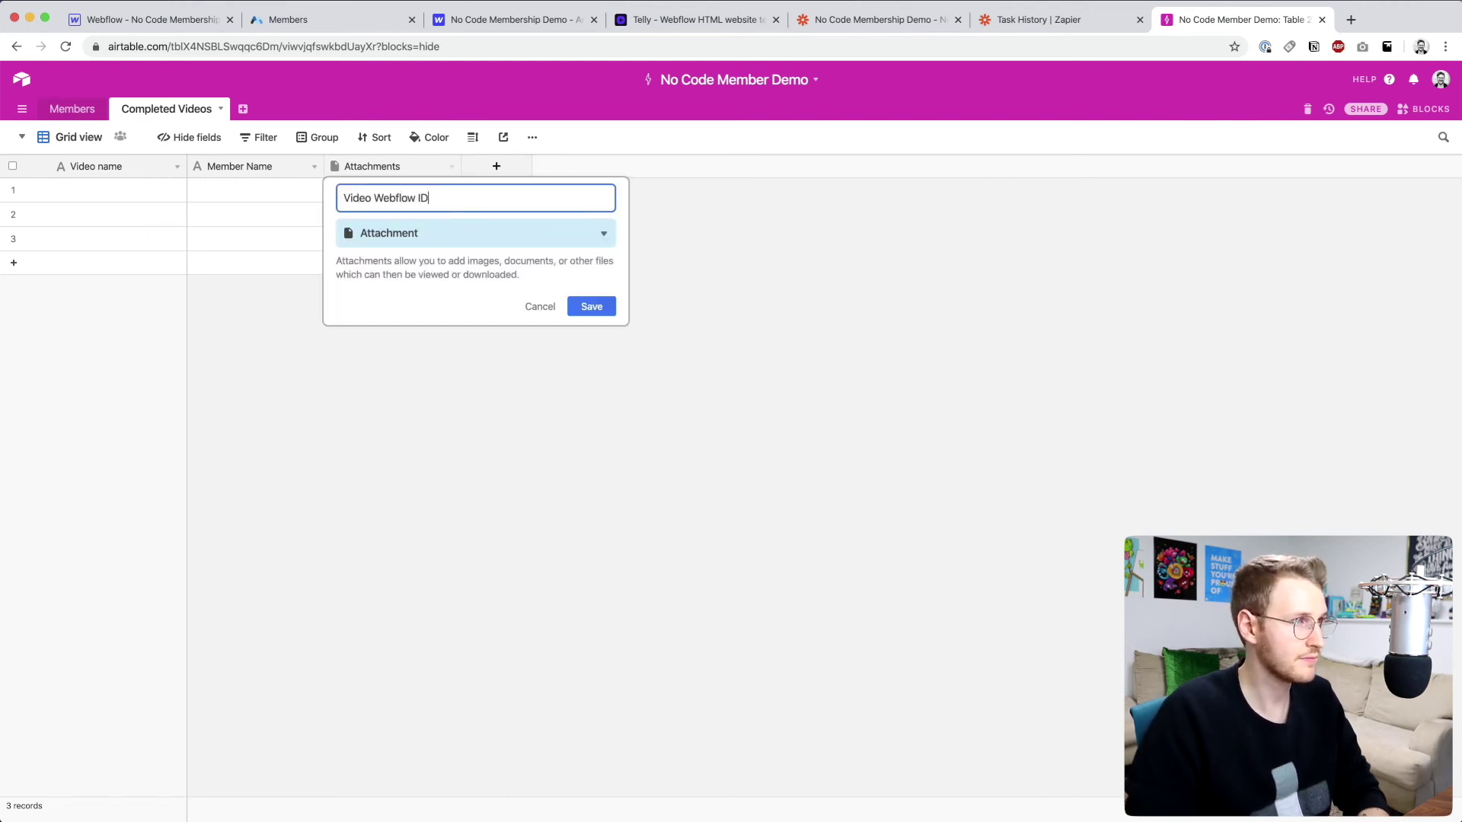
{"action": "left_click", "coordinate": [592, 234]}
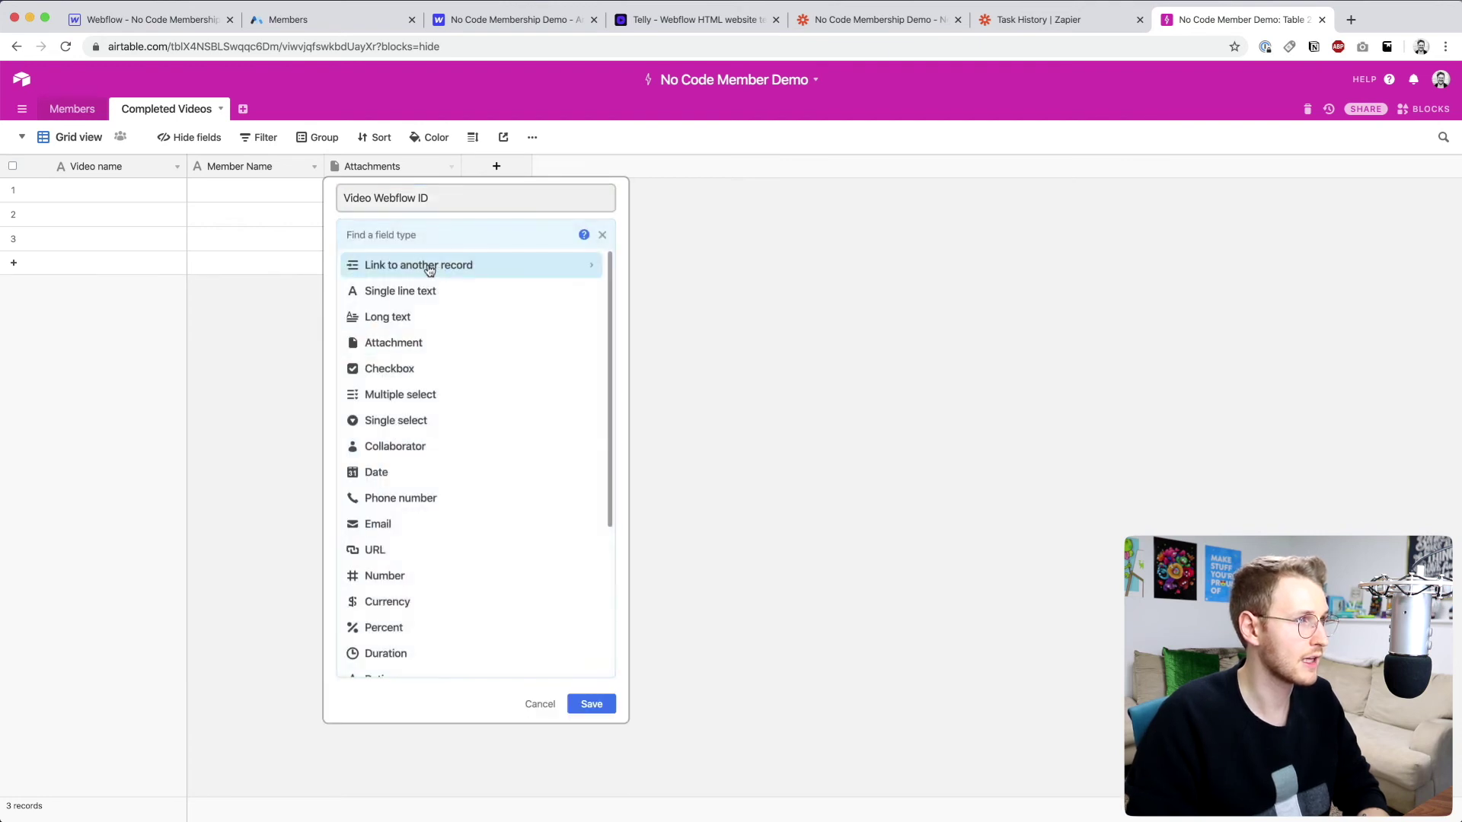
{"action": "left_click", "coordinate": [404, 291]}
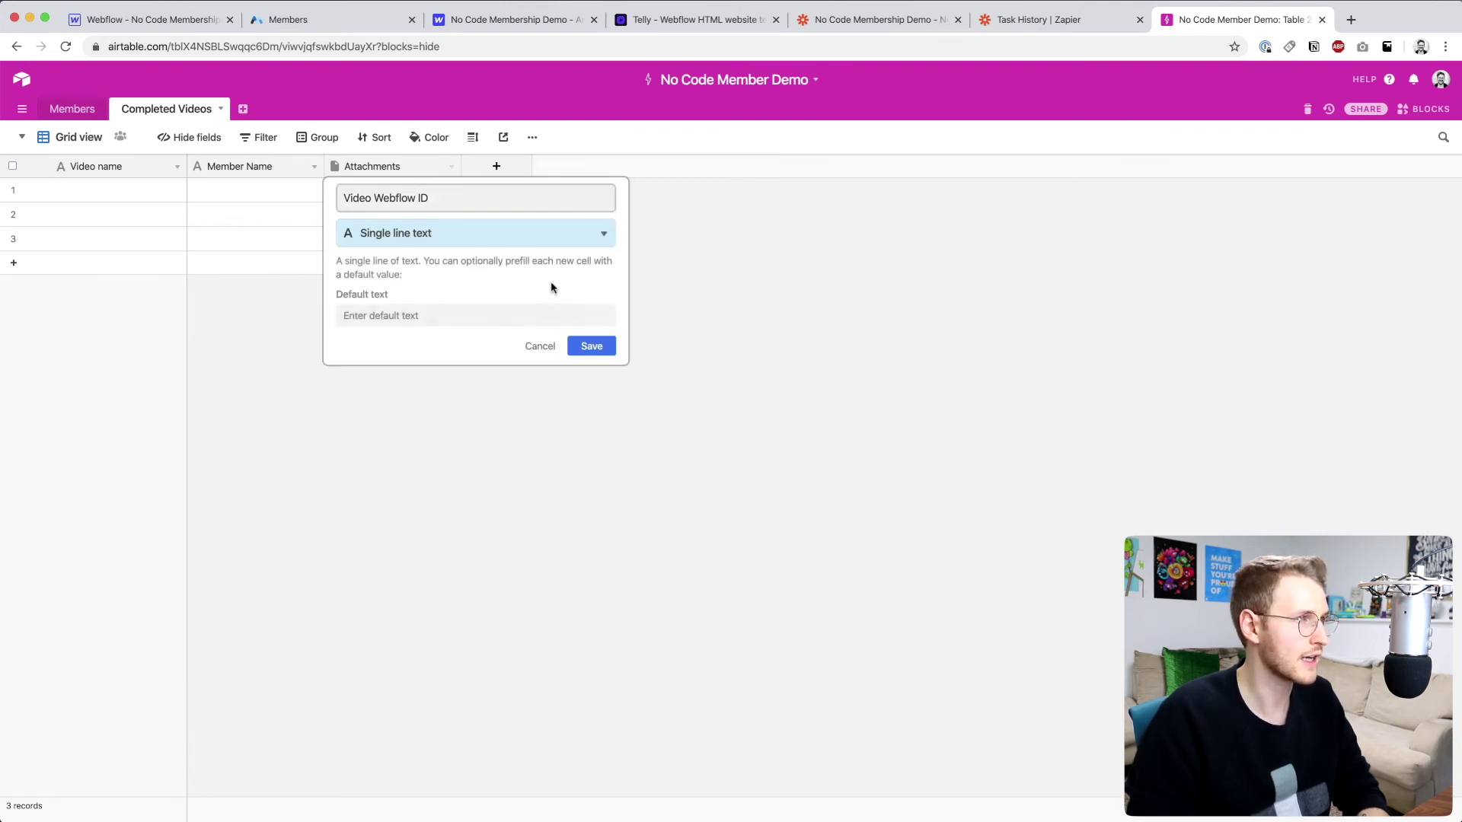
{"action": "left_click", "coordinate": [590, 347]}
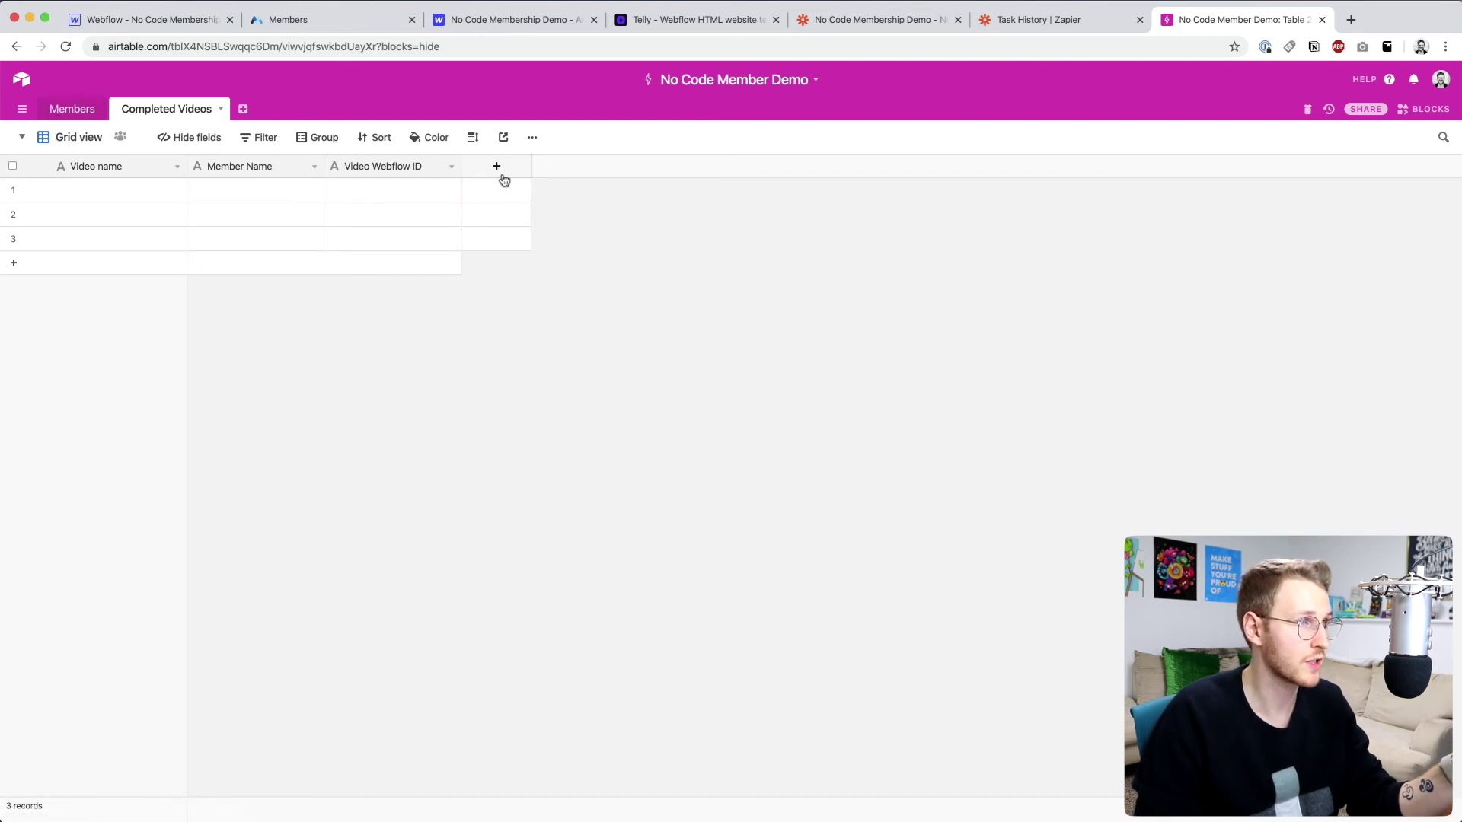
Step: Add a Member Reference field linking to records in the Members table
{"action": "left_click", "coordinate": [502, 176]}
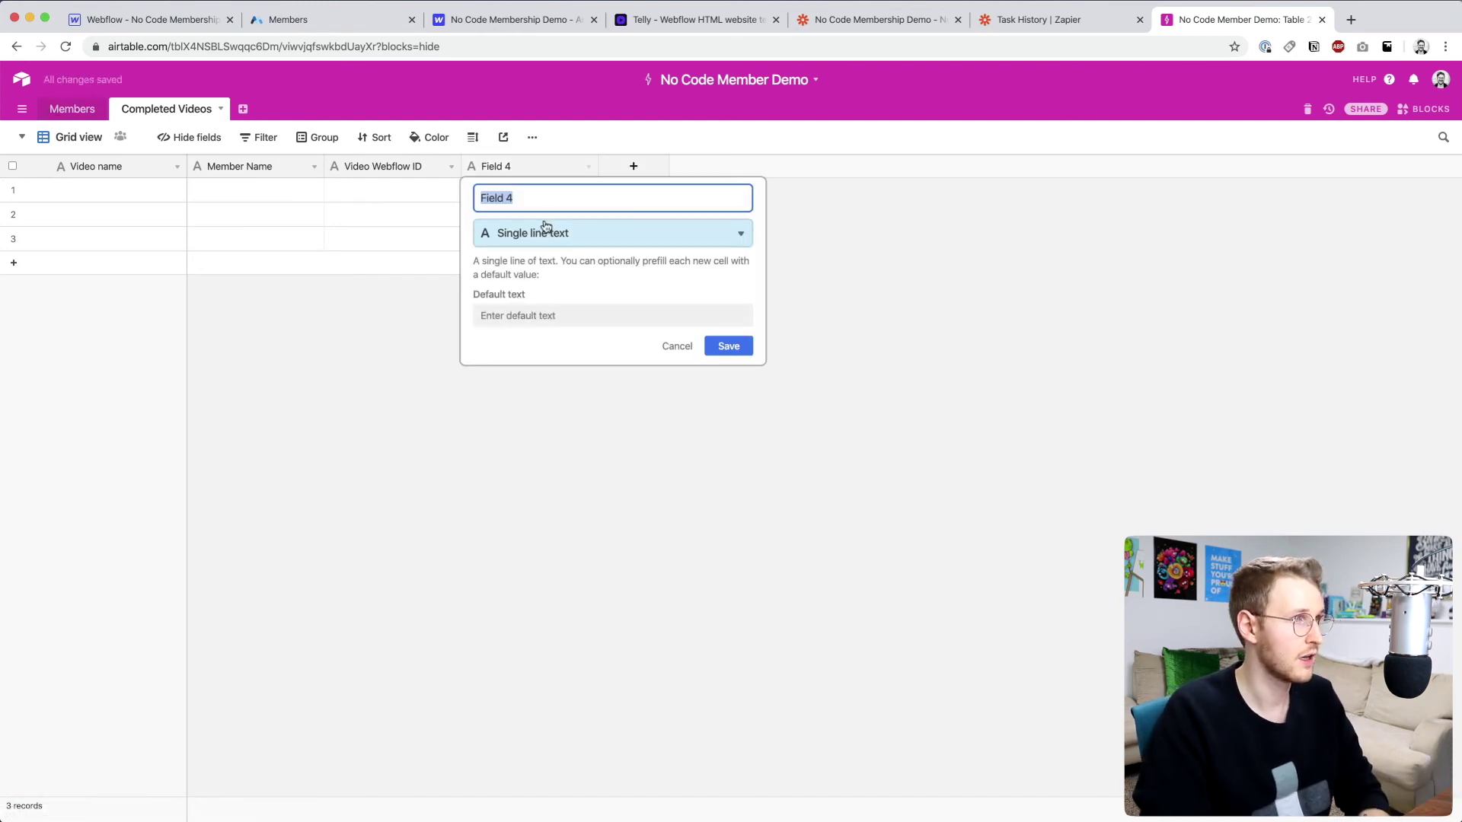
{"action": "type", "text": "Member Re"}
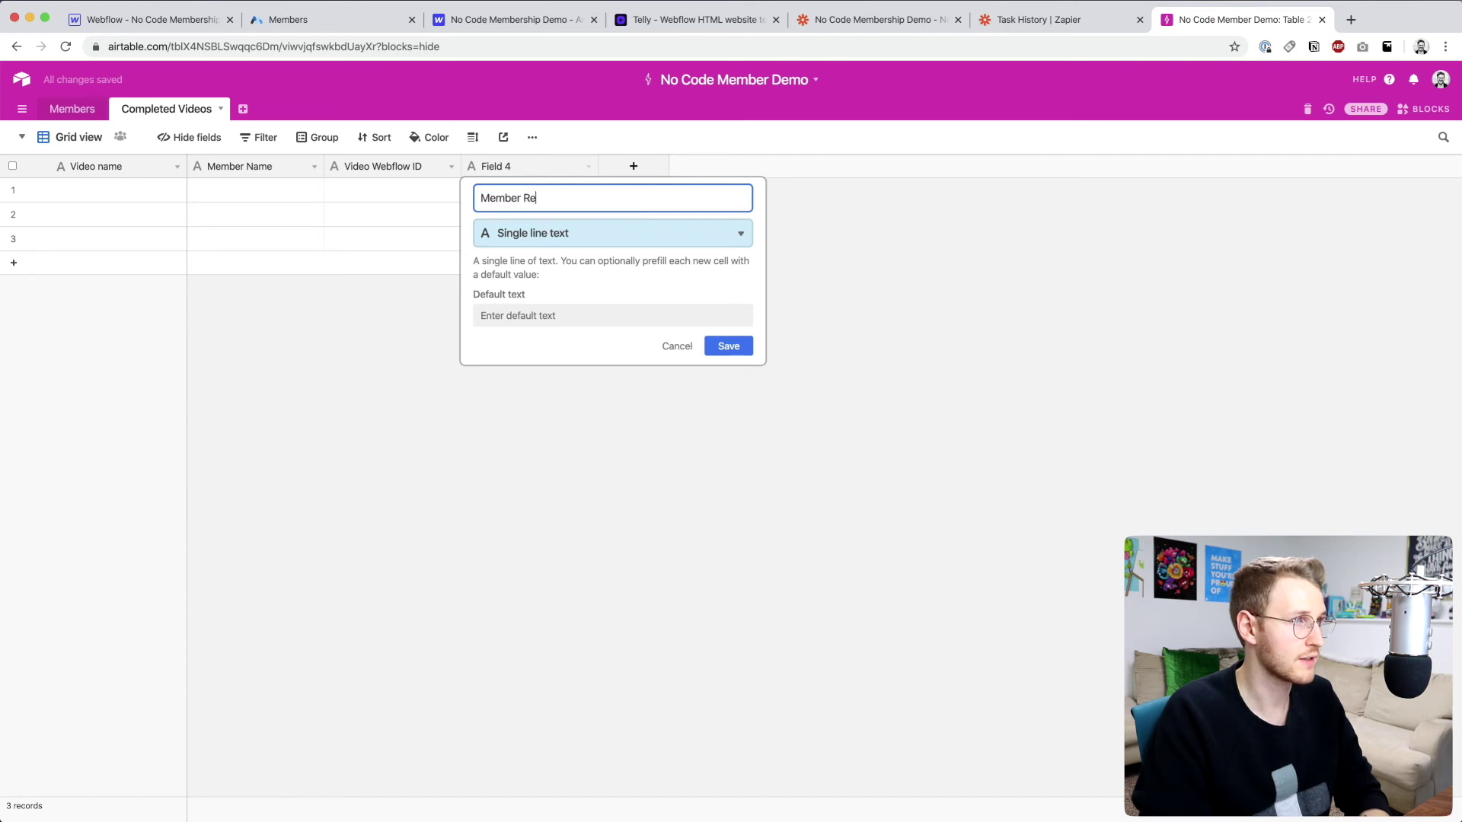
{"action": "type", "text": "ference"}
{"action": "left_click", "coordinate": [536, 236]}
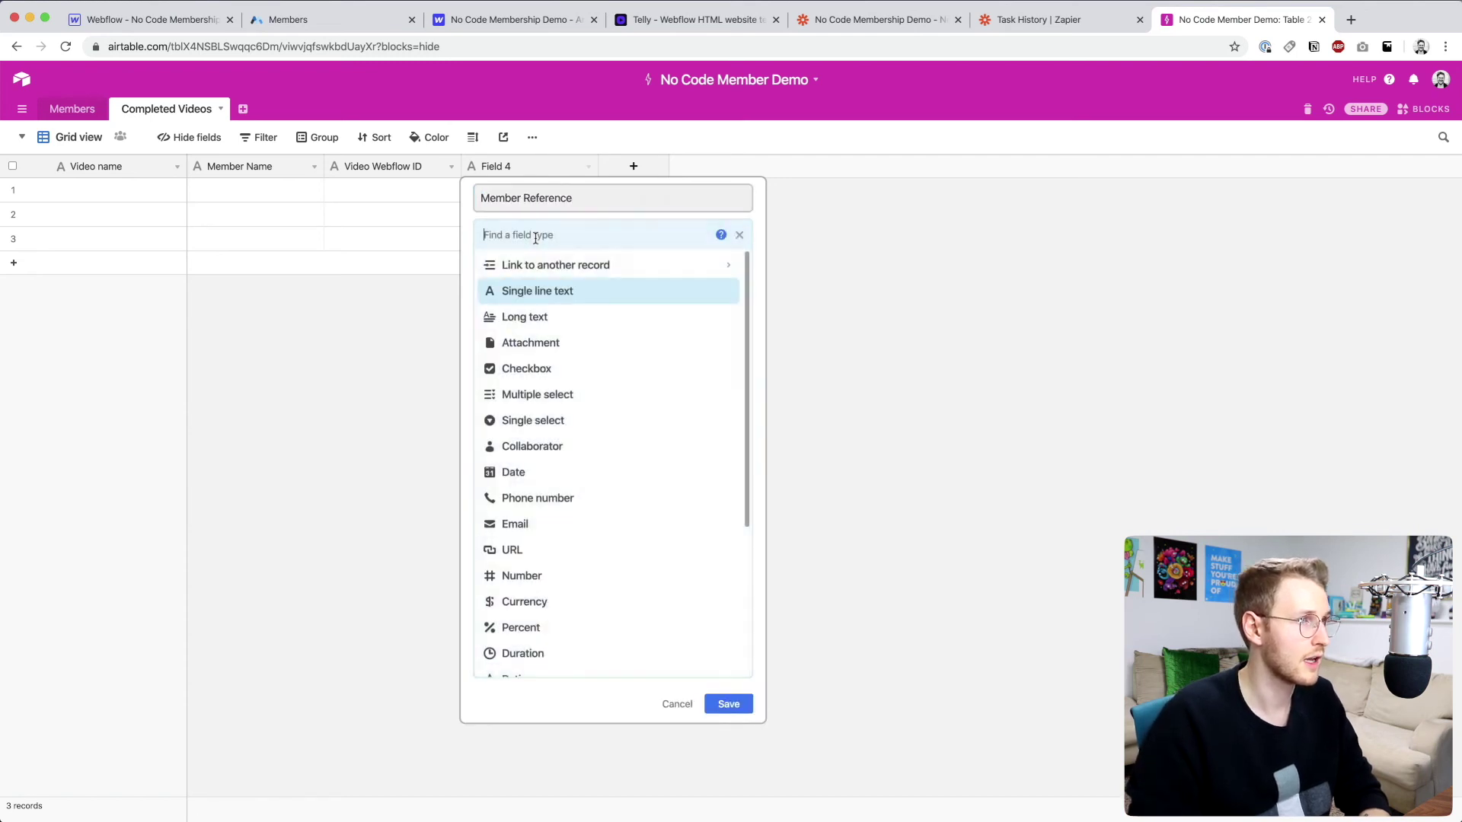
{"action": "left_click", "coordinate": [634, 268]}
{"action": "left_click", "coordinate": [556, 268]}
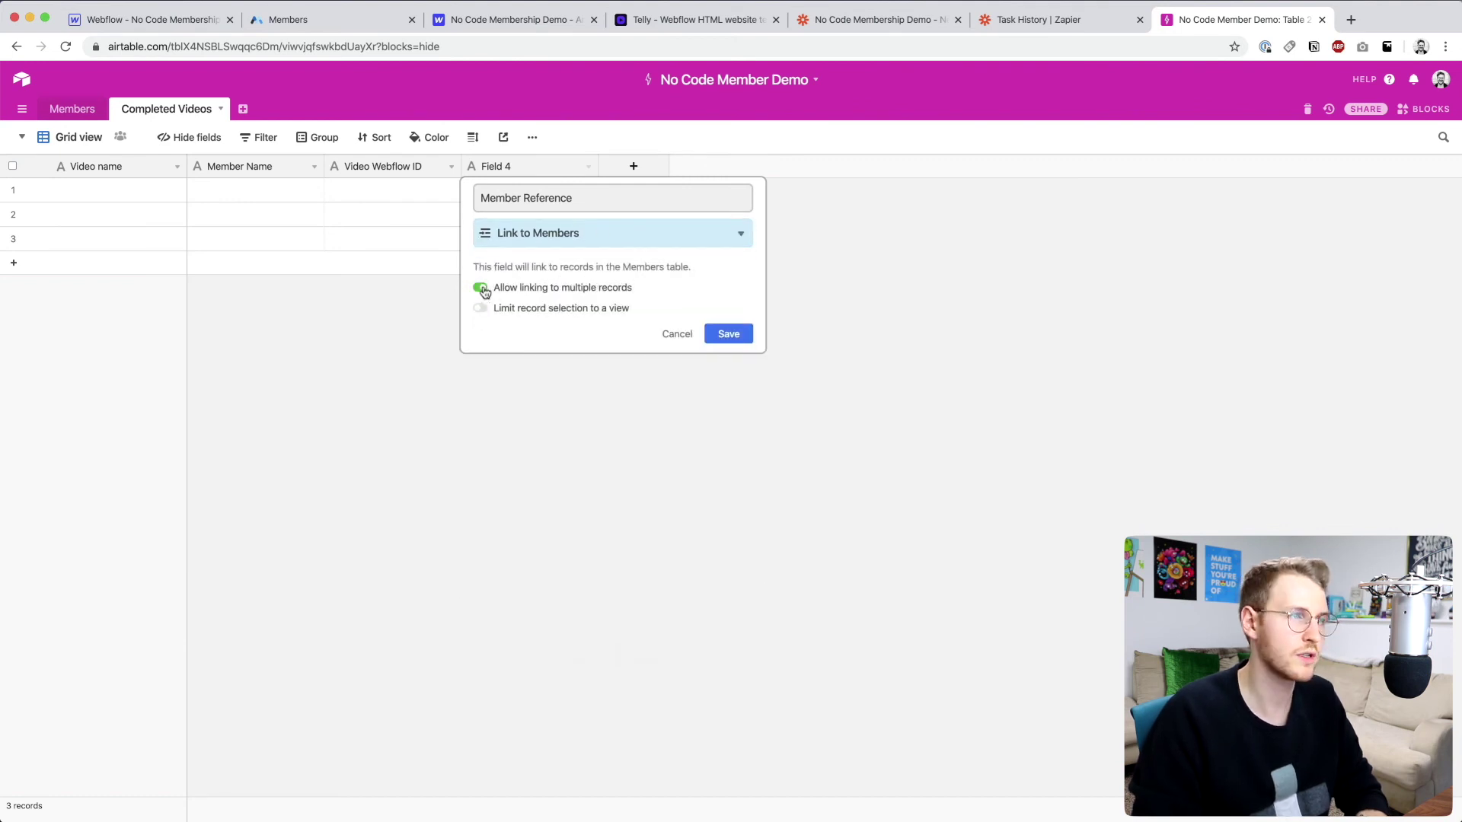
{"action": "left_click", "coordinate": [729, 336]}
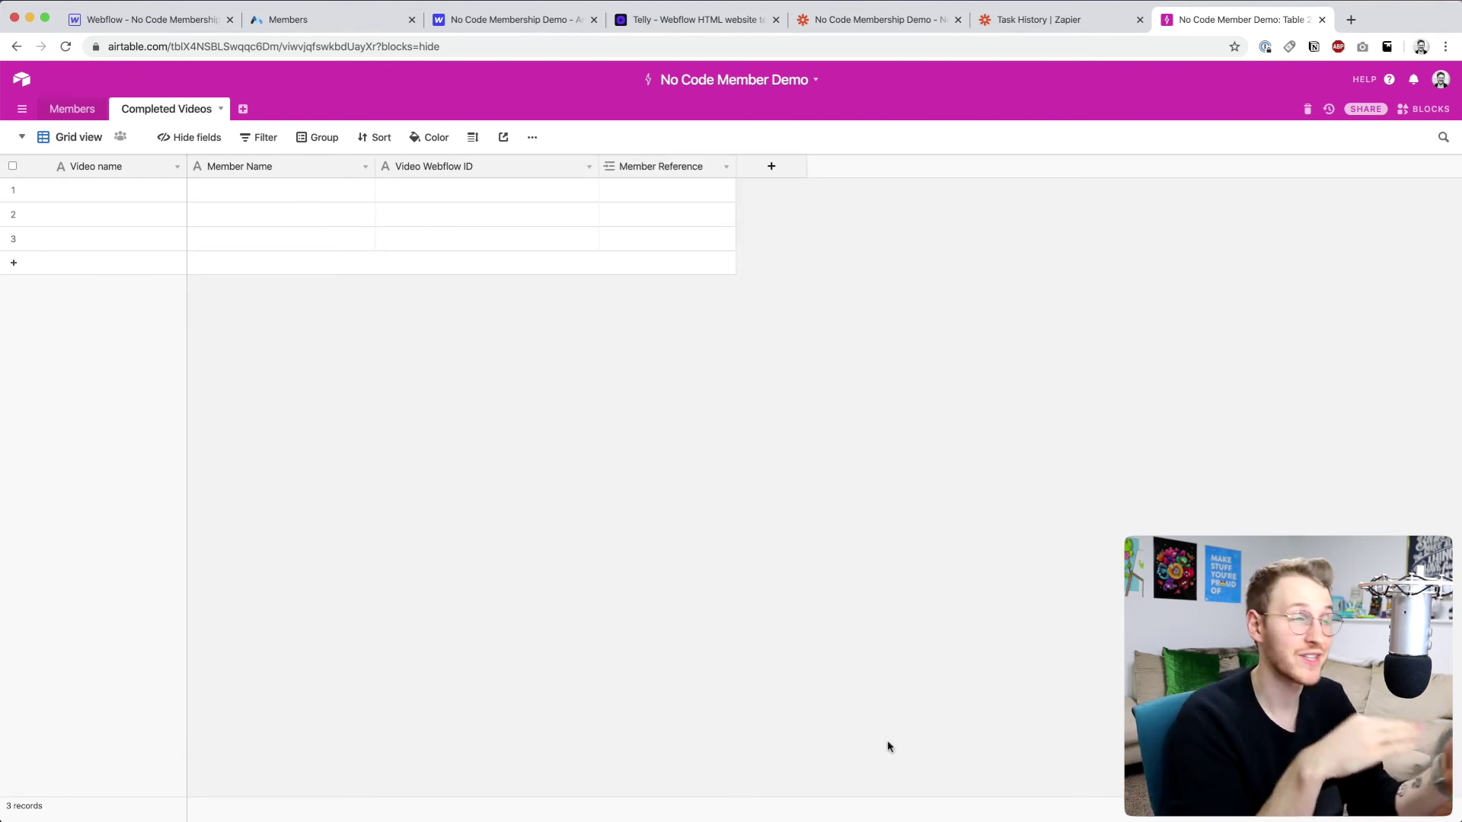